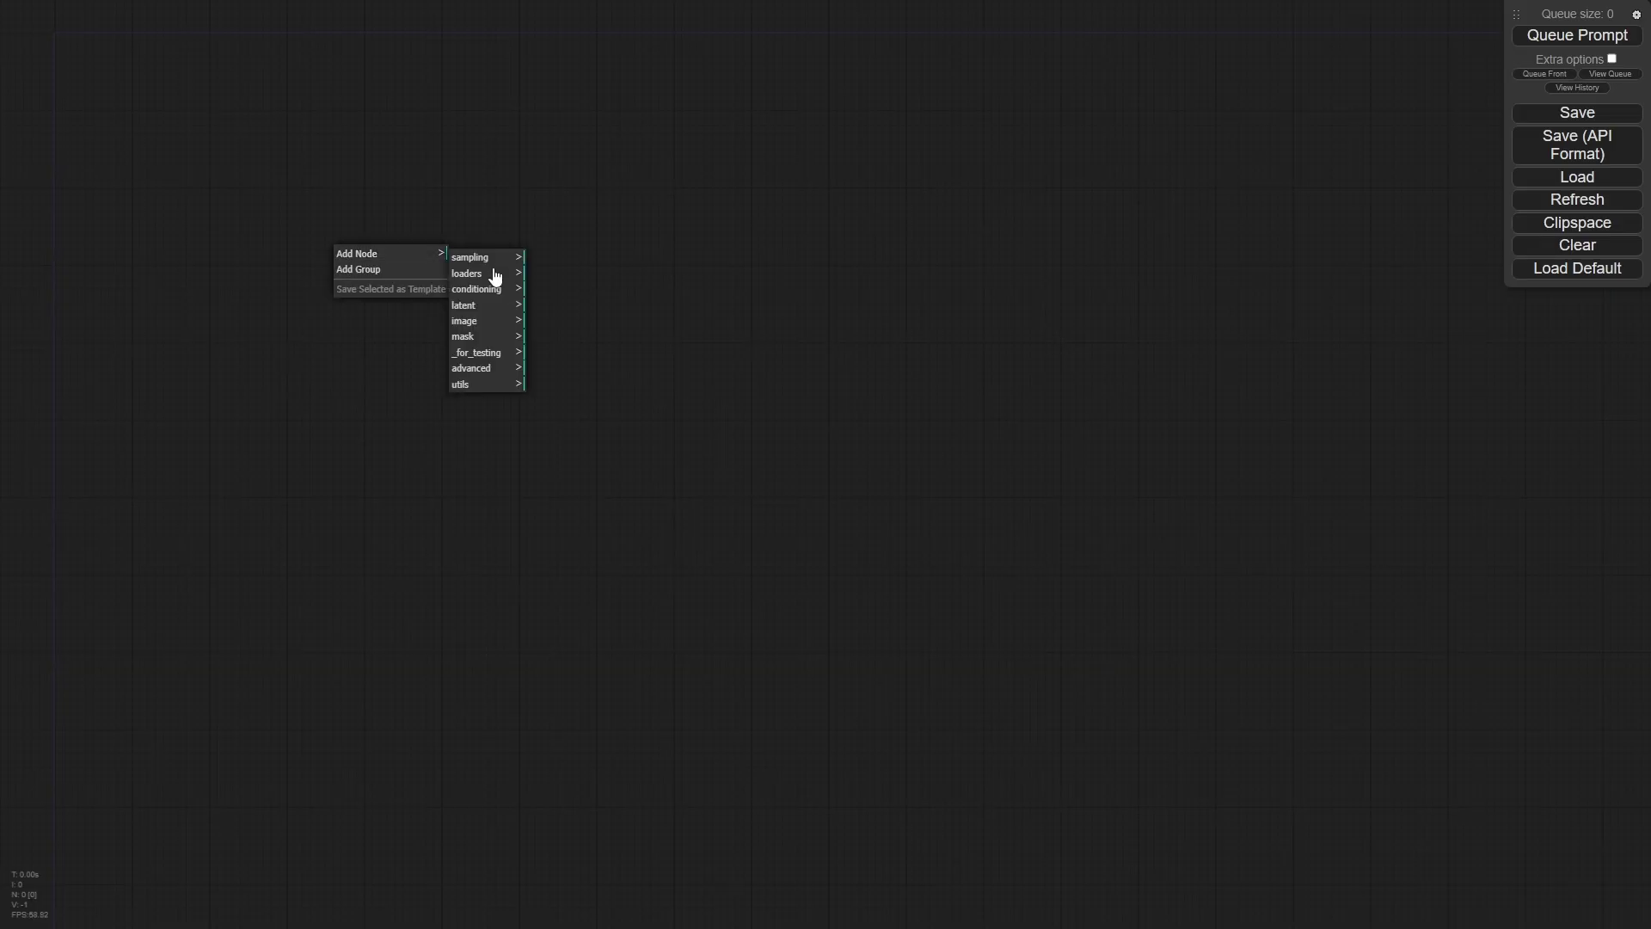
Add a Load Checkpoint node from the loaders menu and move it to the canvas's upper left.
click(496, 275)
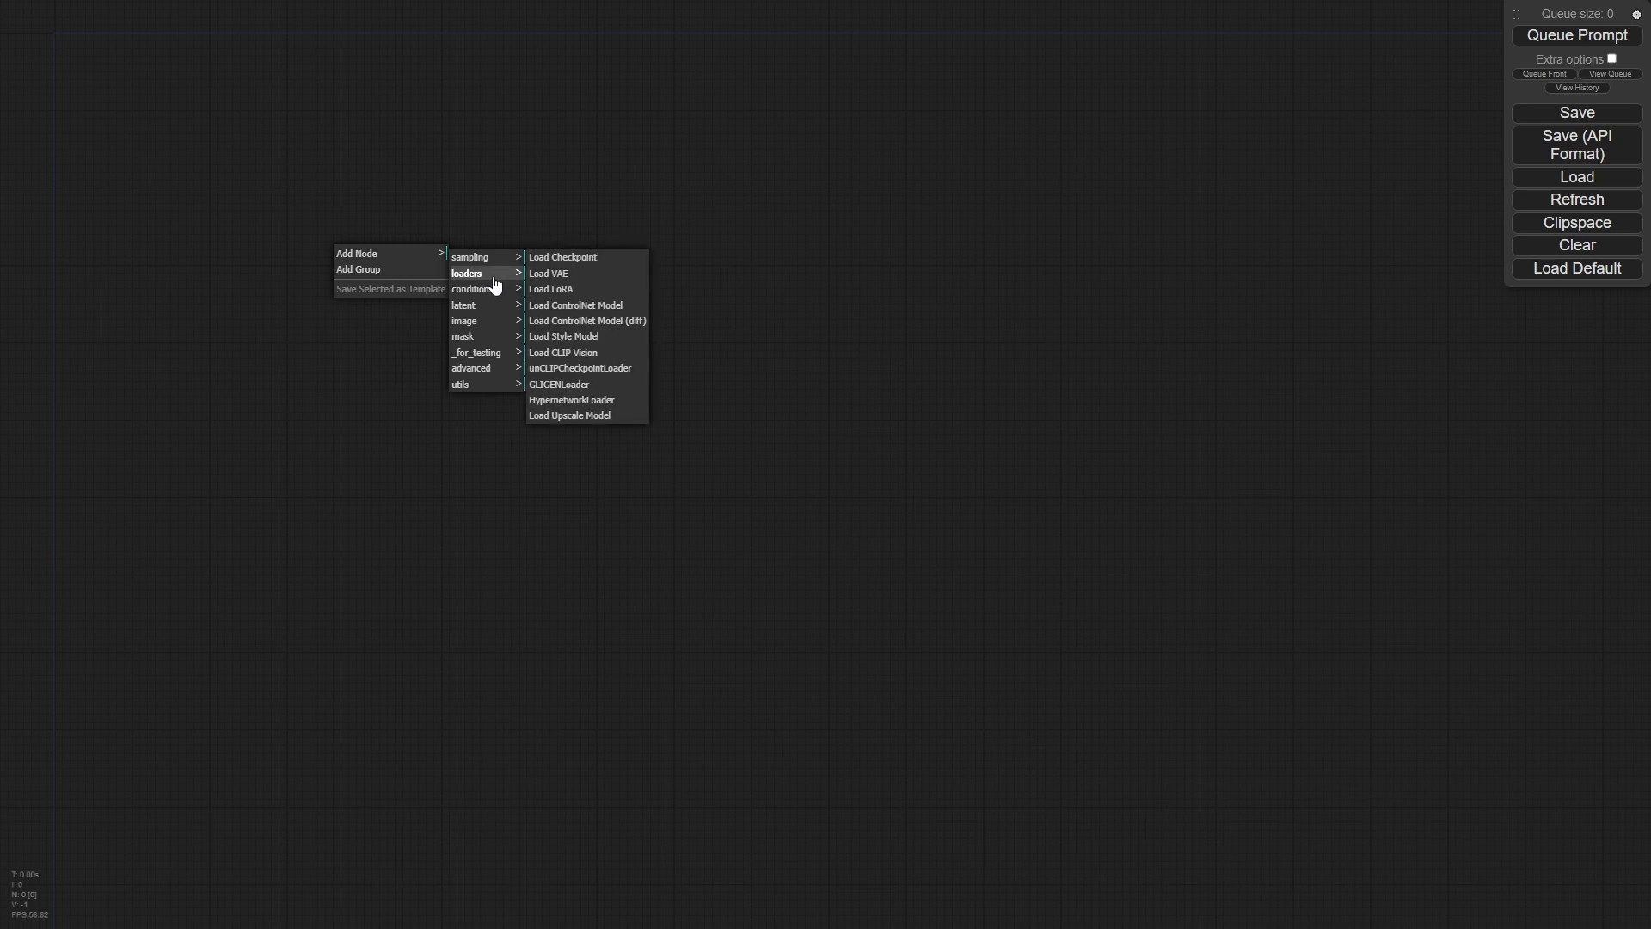
click(565, 260)
drag(488, 247, 366, 233)
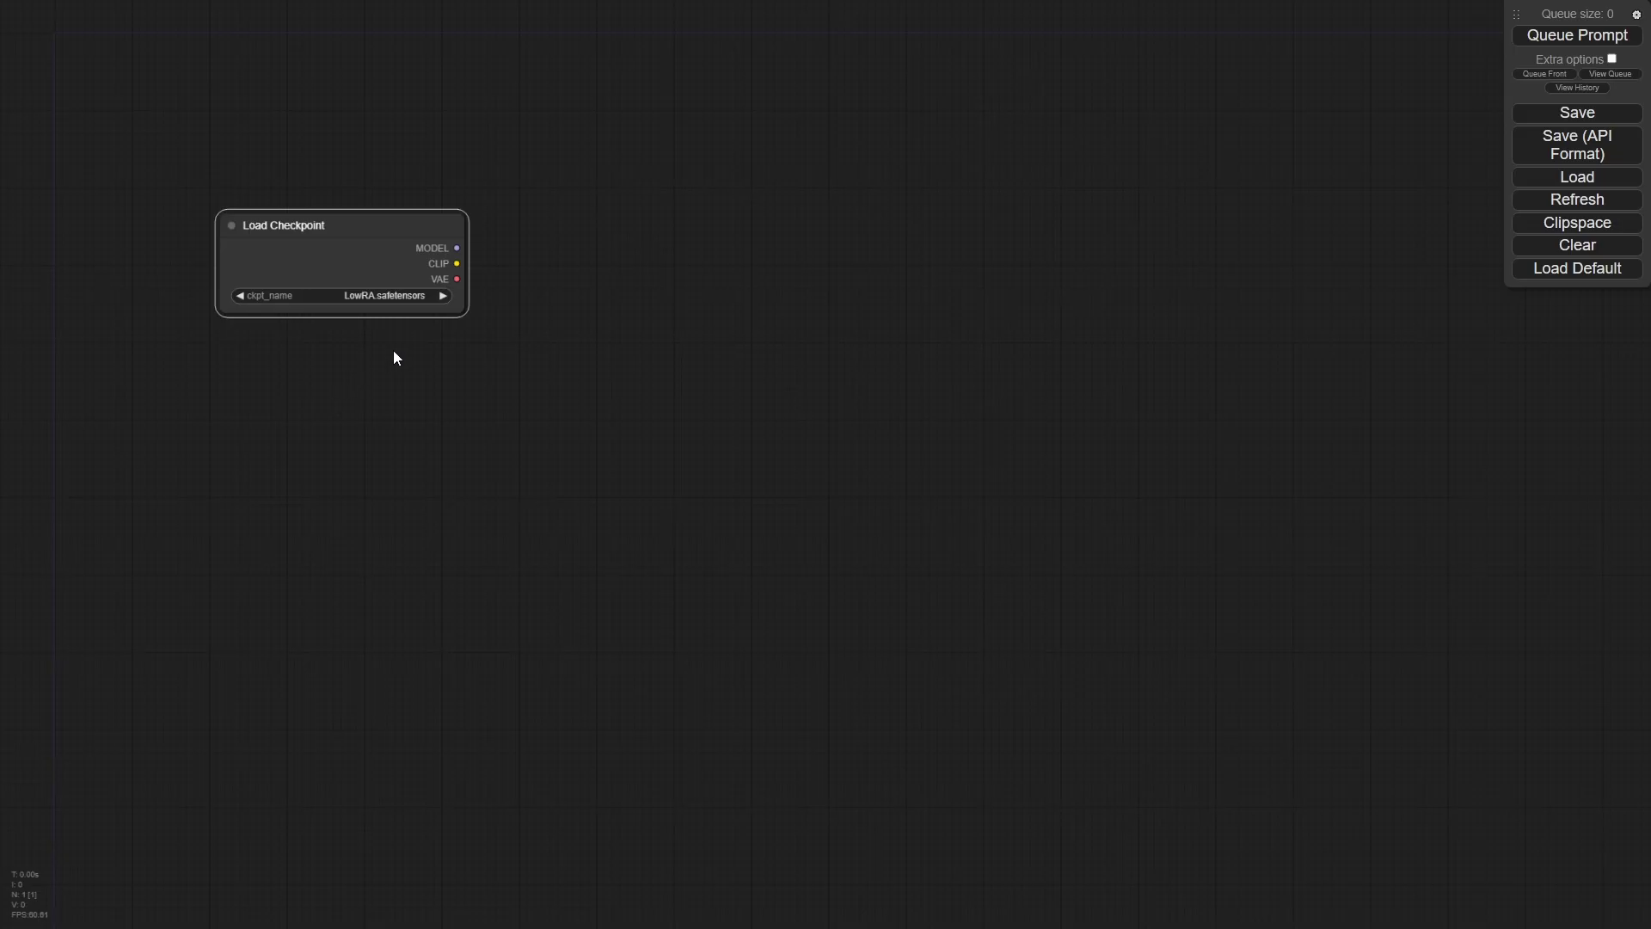
Add a Load CLIP Vision node under the checkpoint loader, keeping clip_vision_g.safetensors as its model.
right_click(359, 388)
click(359, 390)
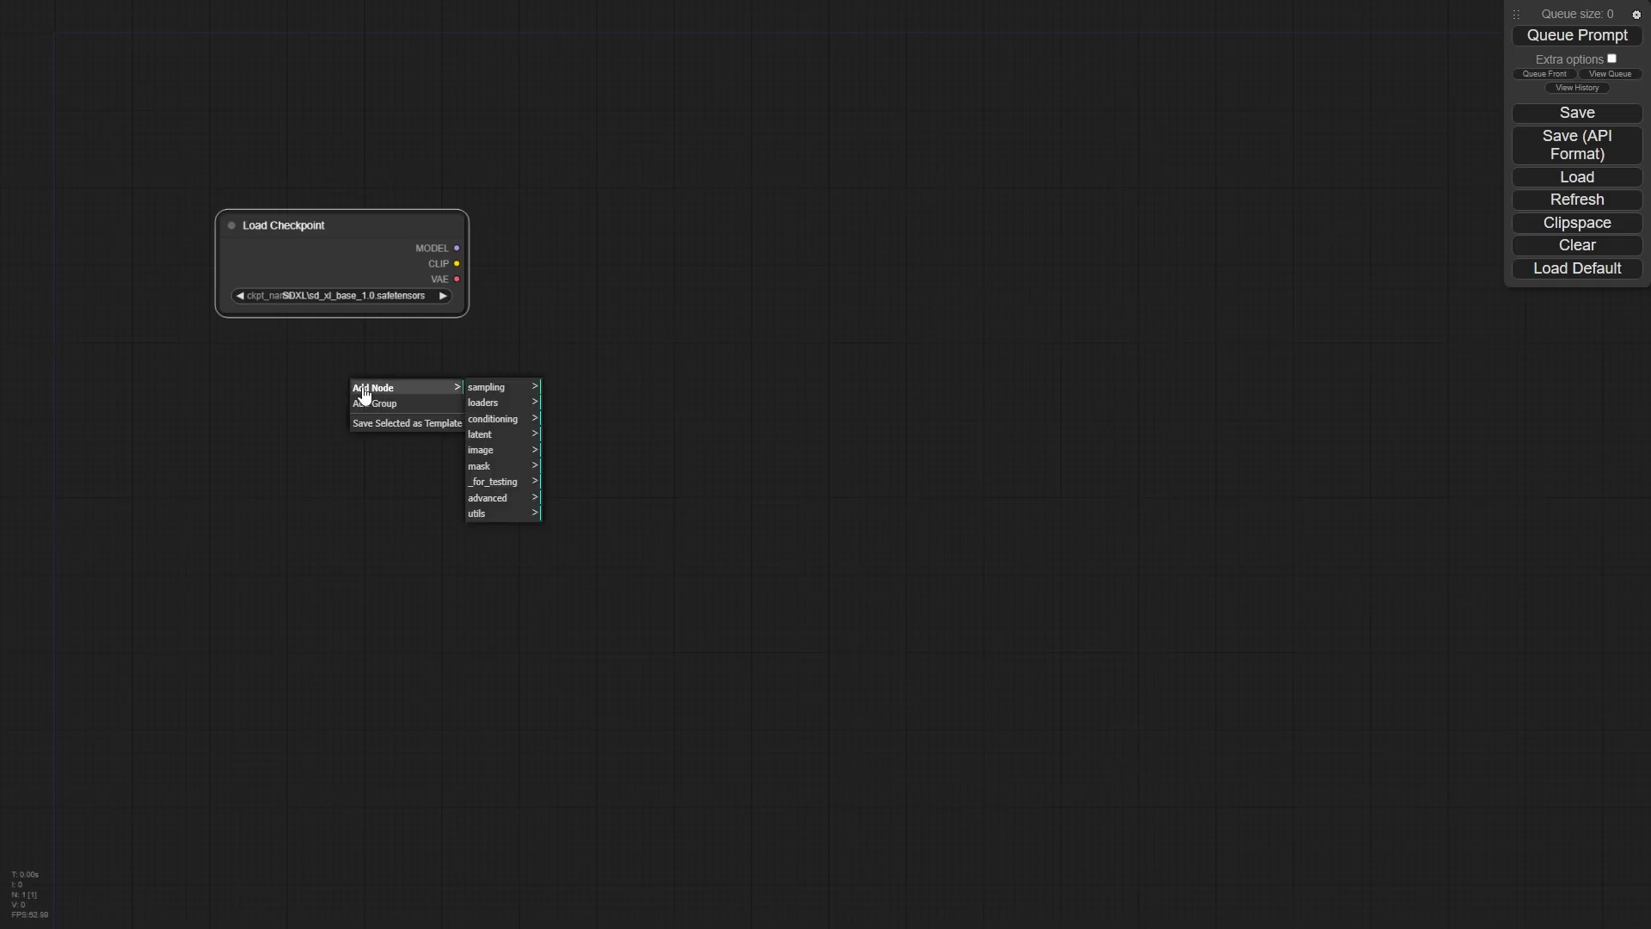
click(484, 403)
click(607, 483)
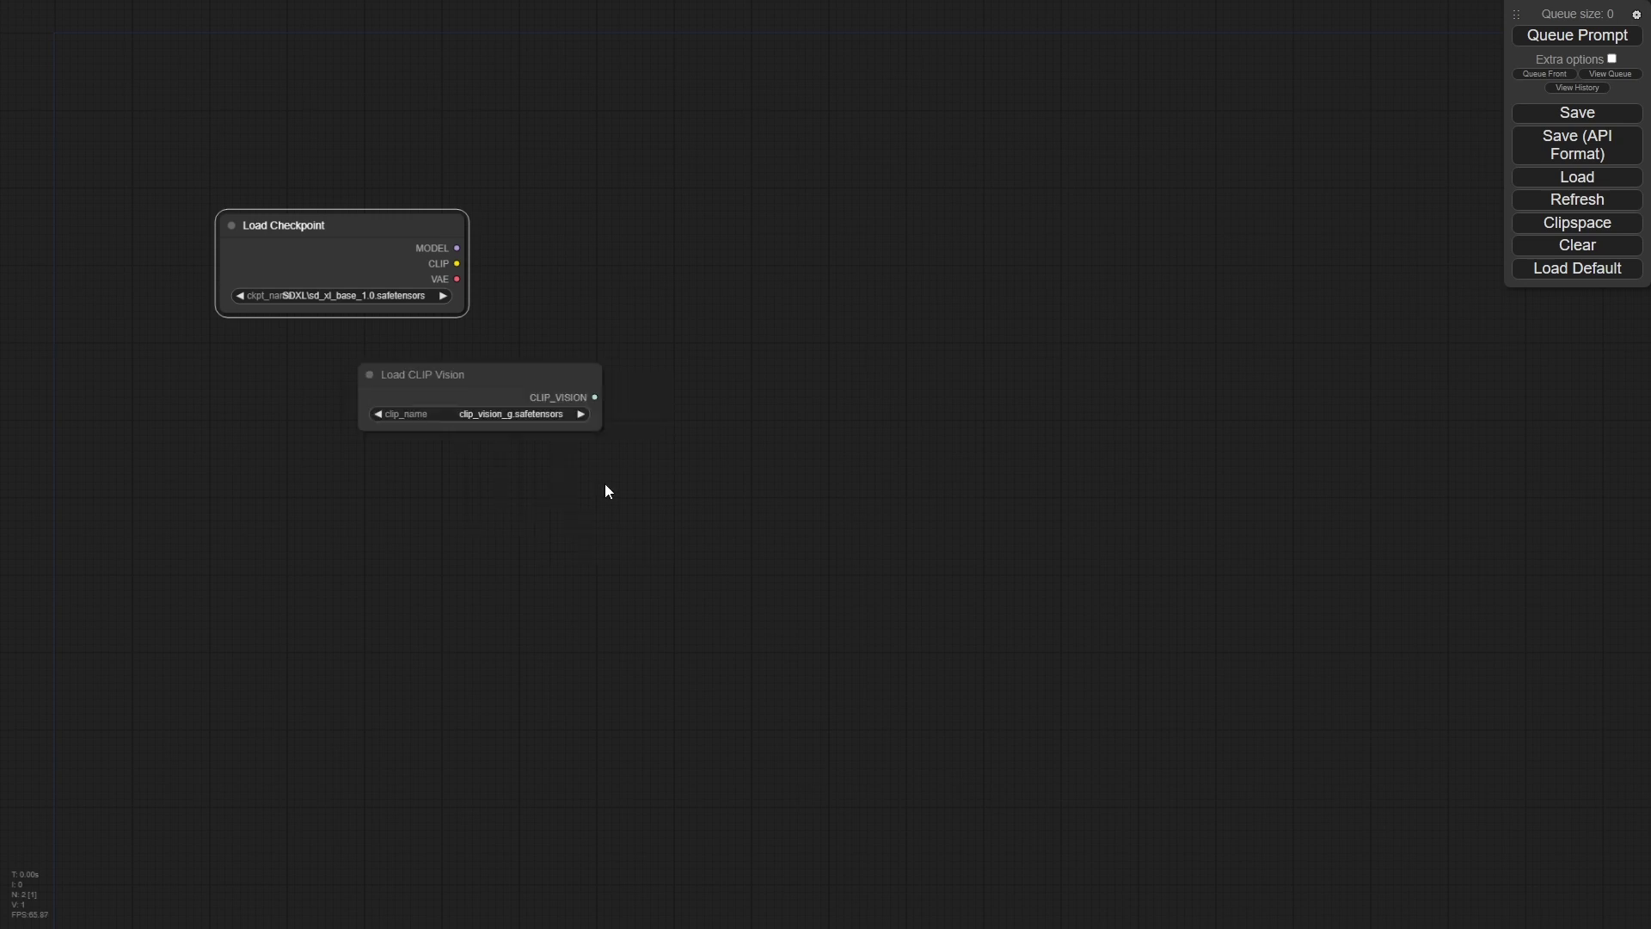
drag(505, 379, 367, 368)
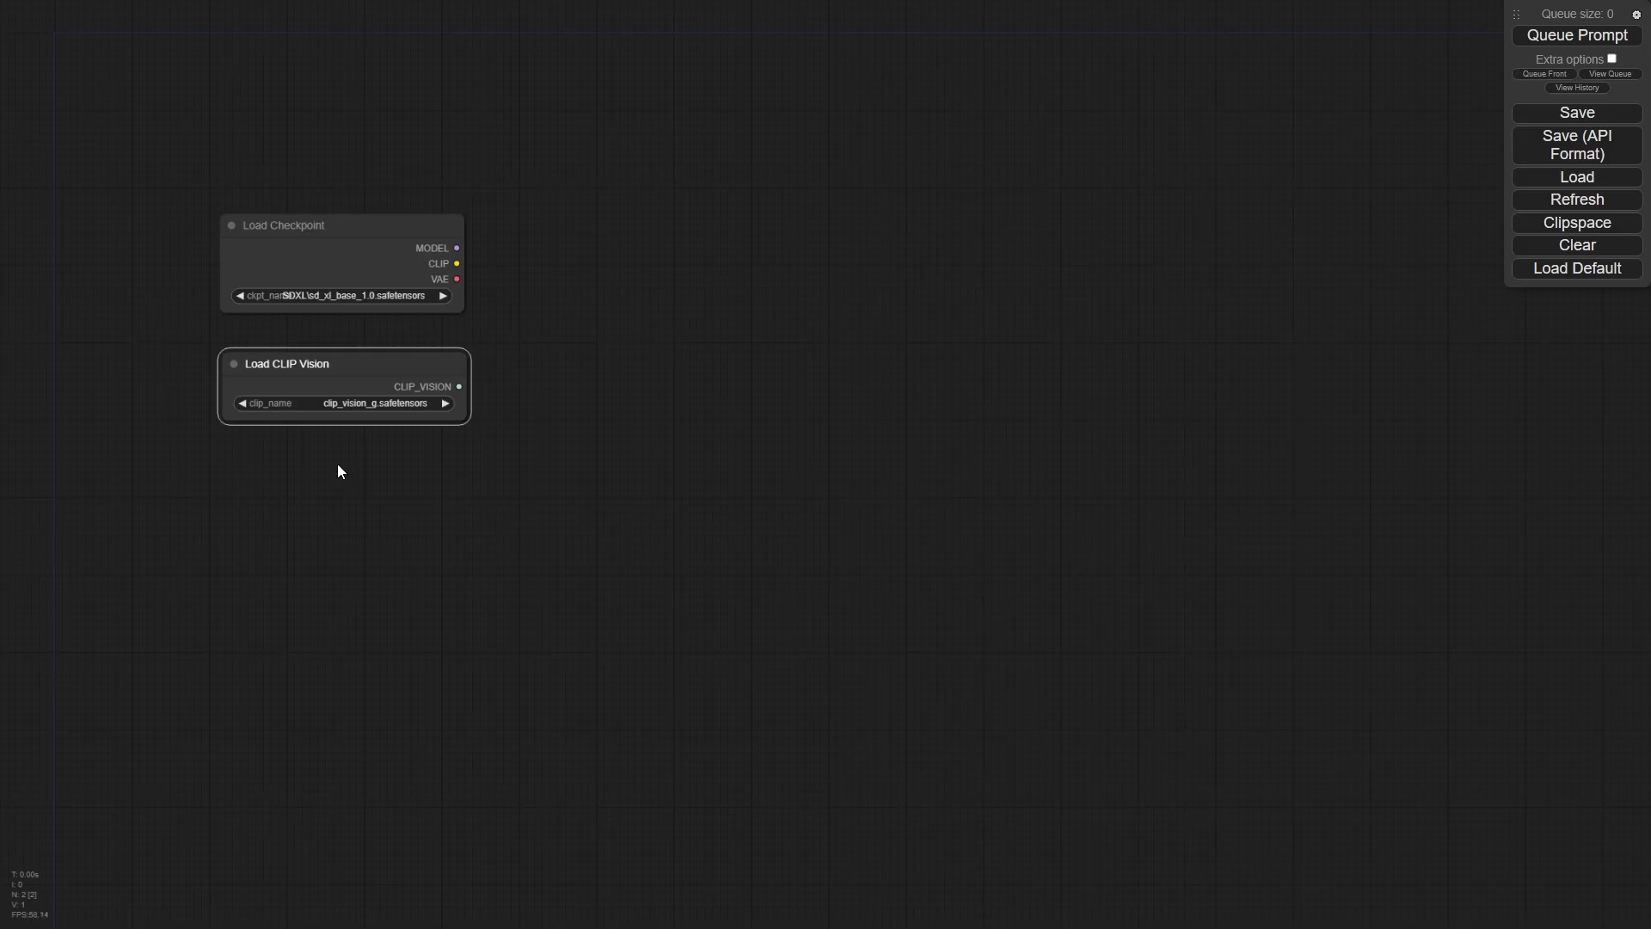
click(375, 404)
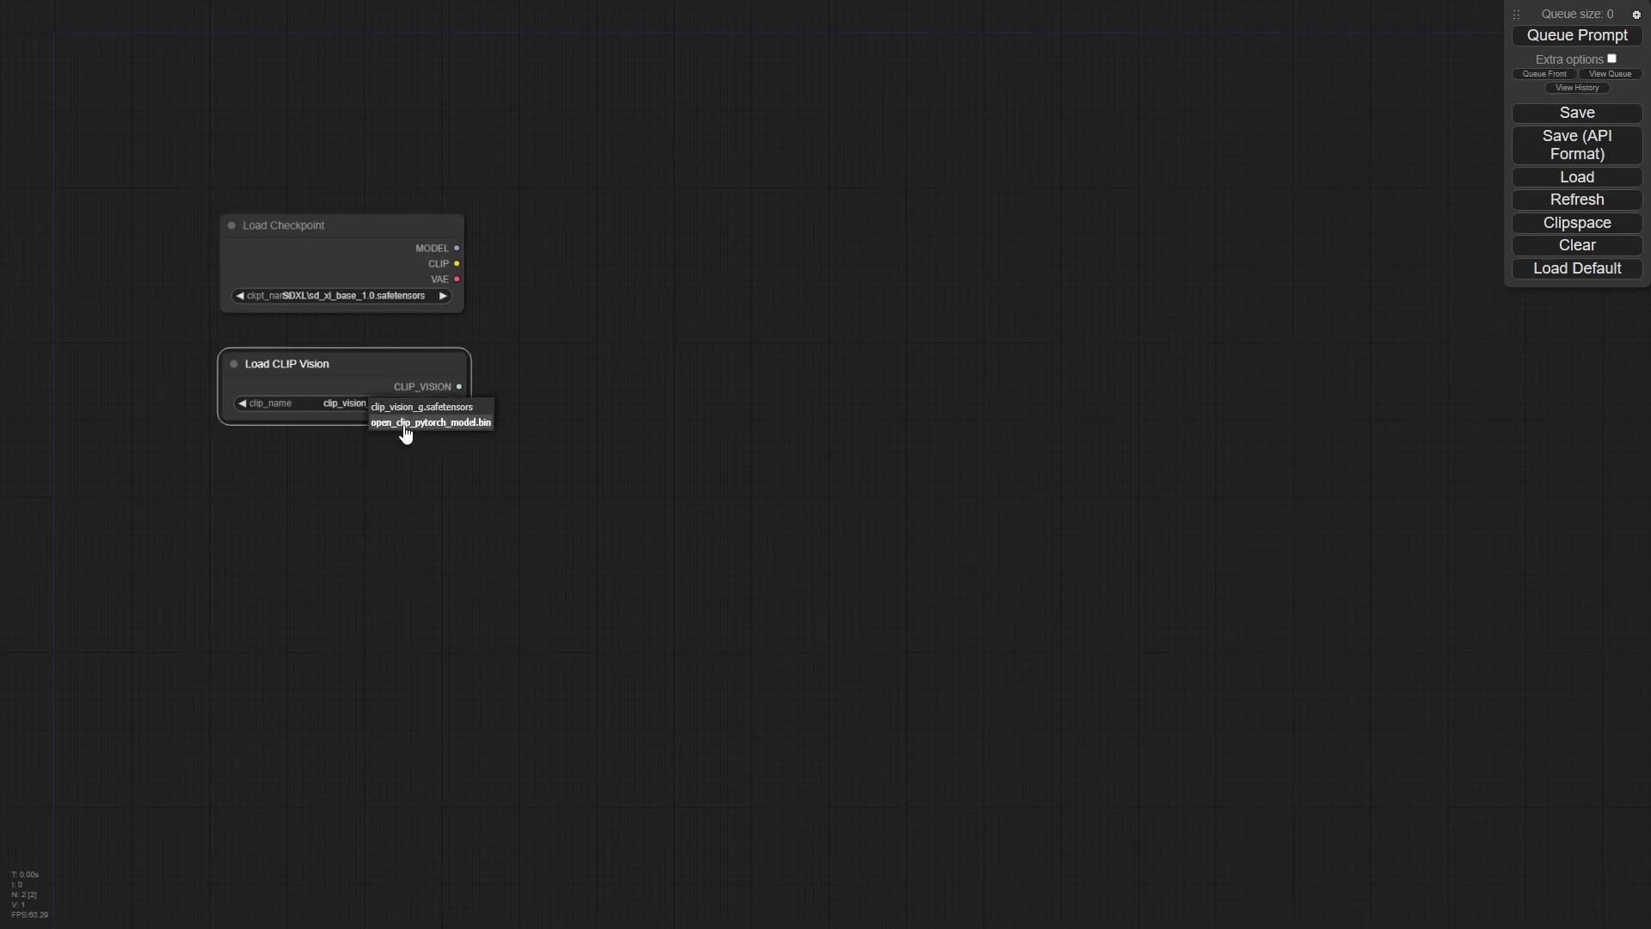
click(359, 487)
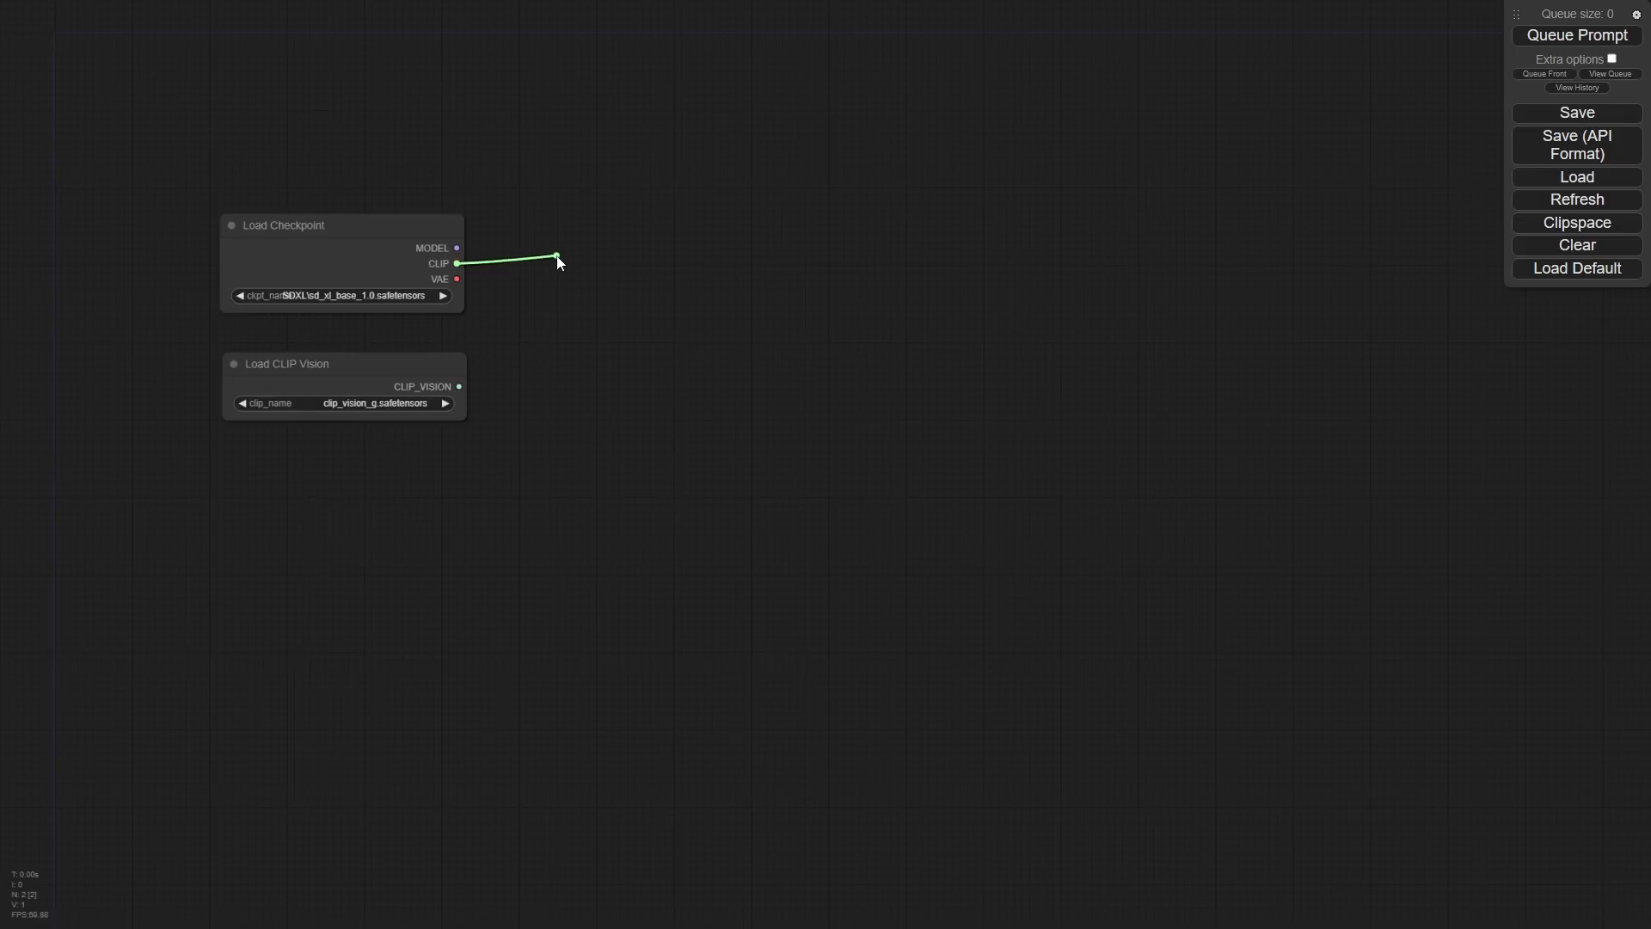
Add a CLIP Text Encode node wired to the checkpoint's CLIP output.
drag(558, 261, 558, 259)
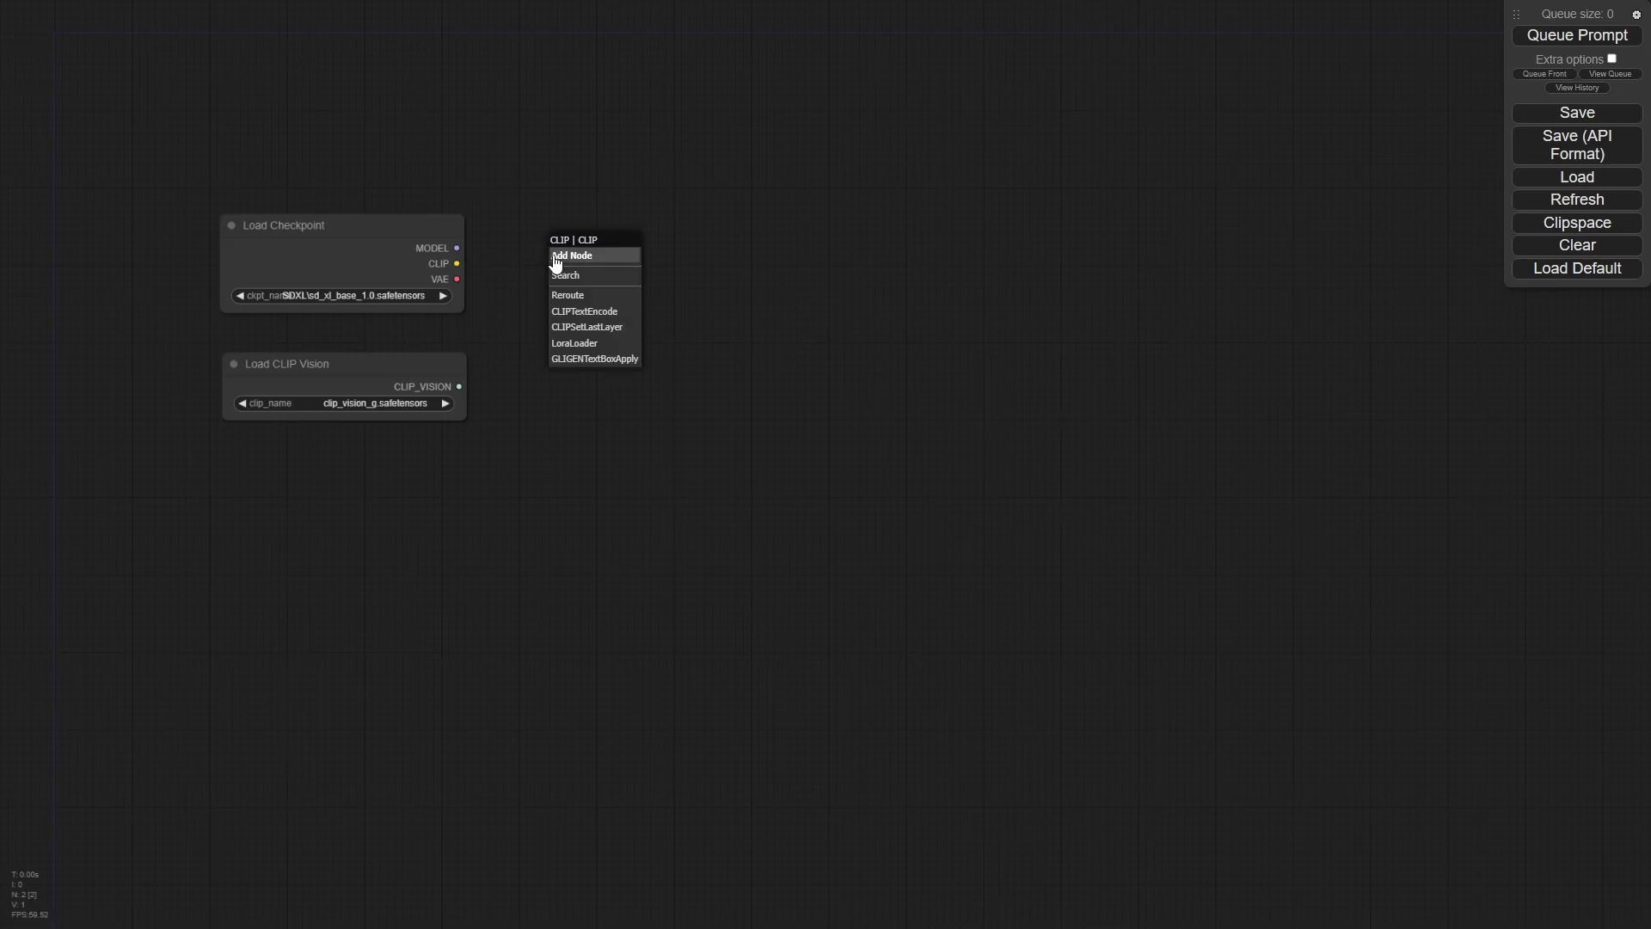
click(584, 311)
drag(647, 277, 607, 174)
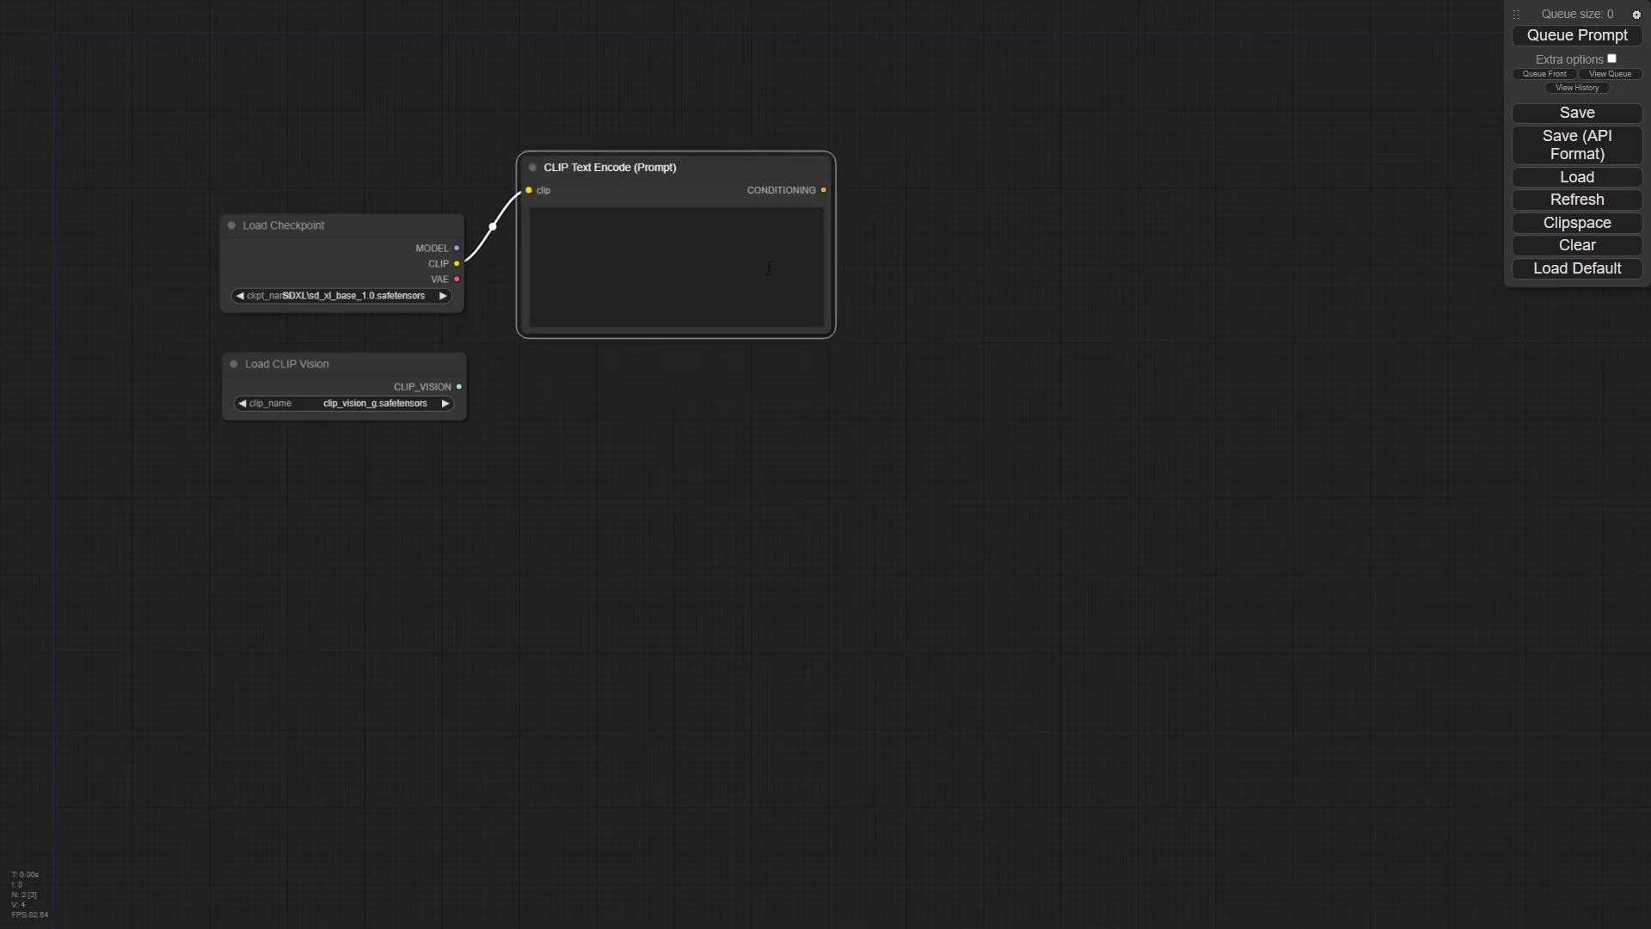
drag(889, 351, 850, 409)
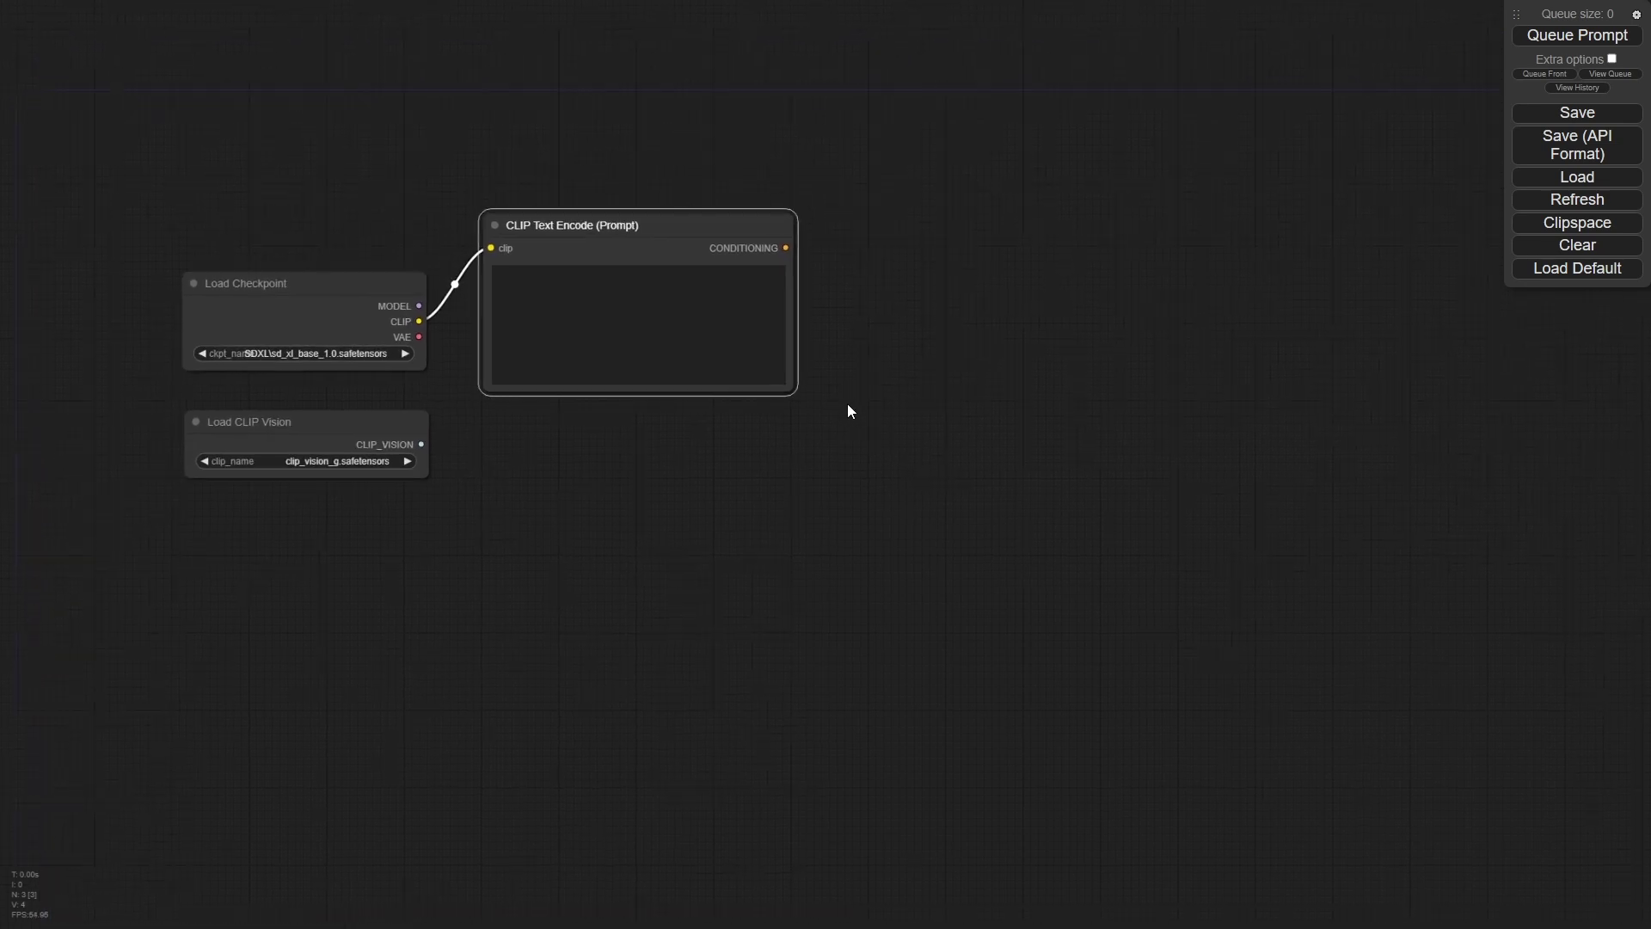
Search 'zero' to add a ConditioningZeroOut fed by the text encoder's conditioning.
drag(786, 248, 881, 287)
click(894, 303)
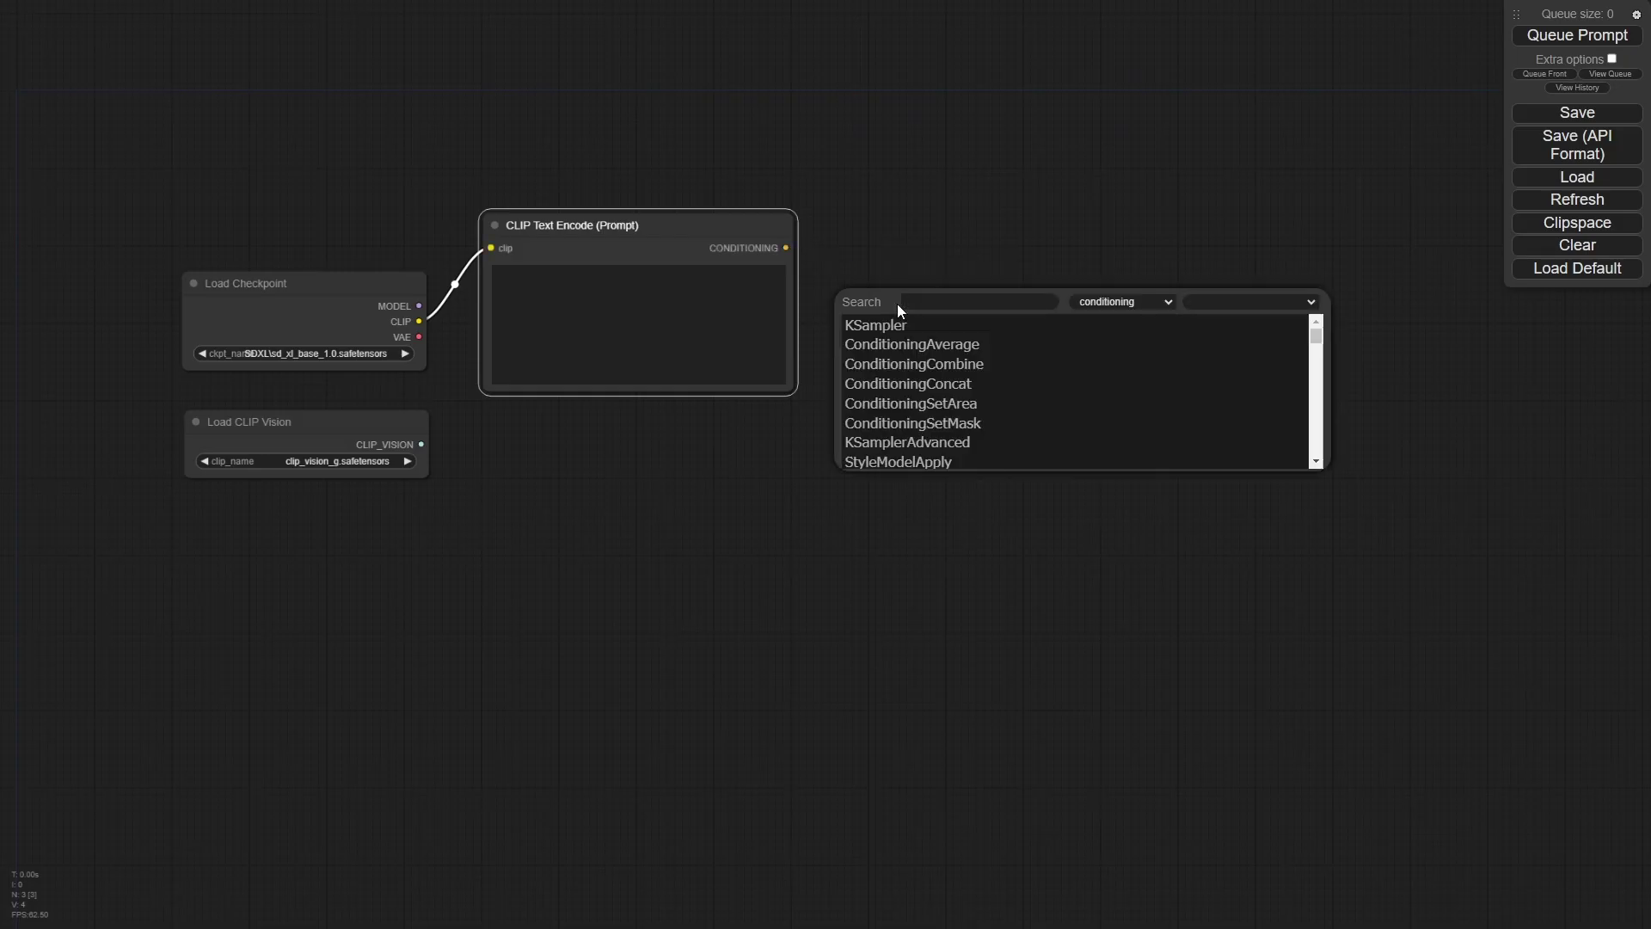
text(zero)
click(897, 325)
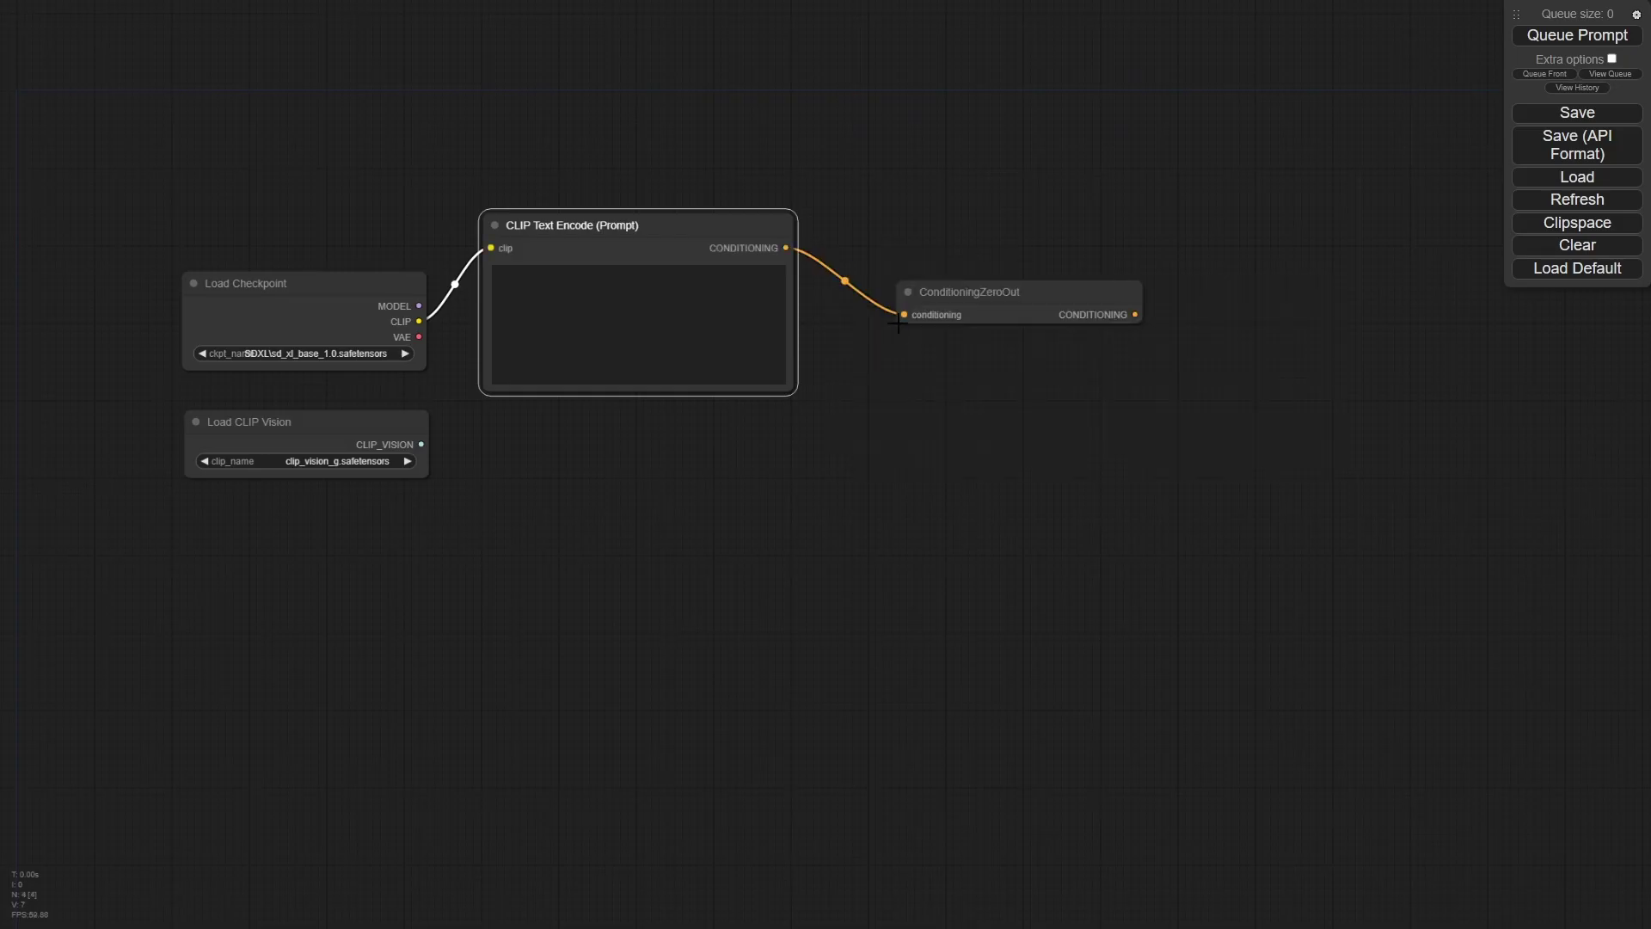
drag(942, 292, 895, 225)
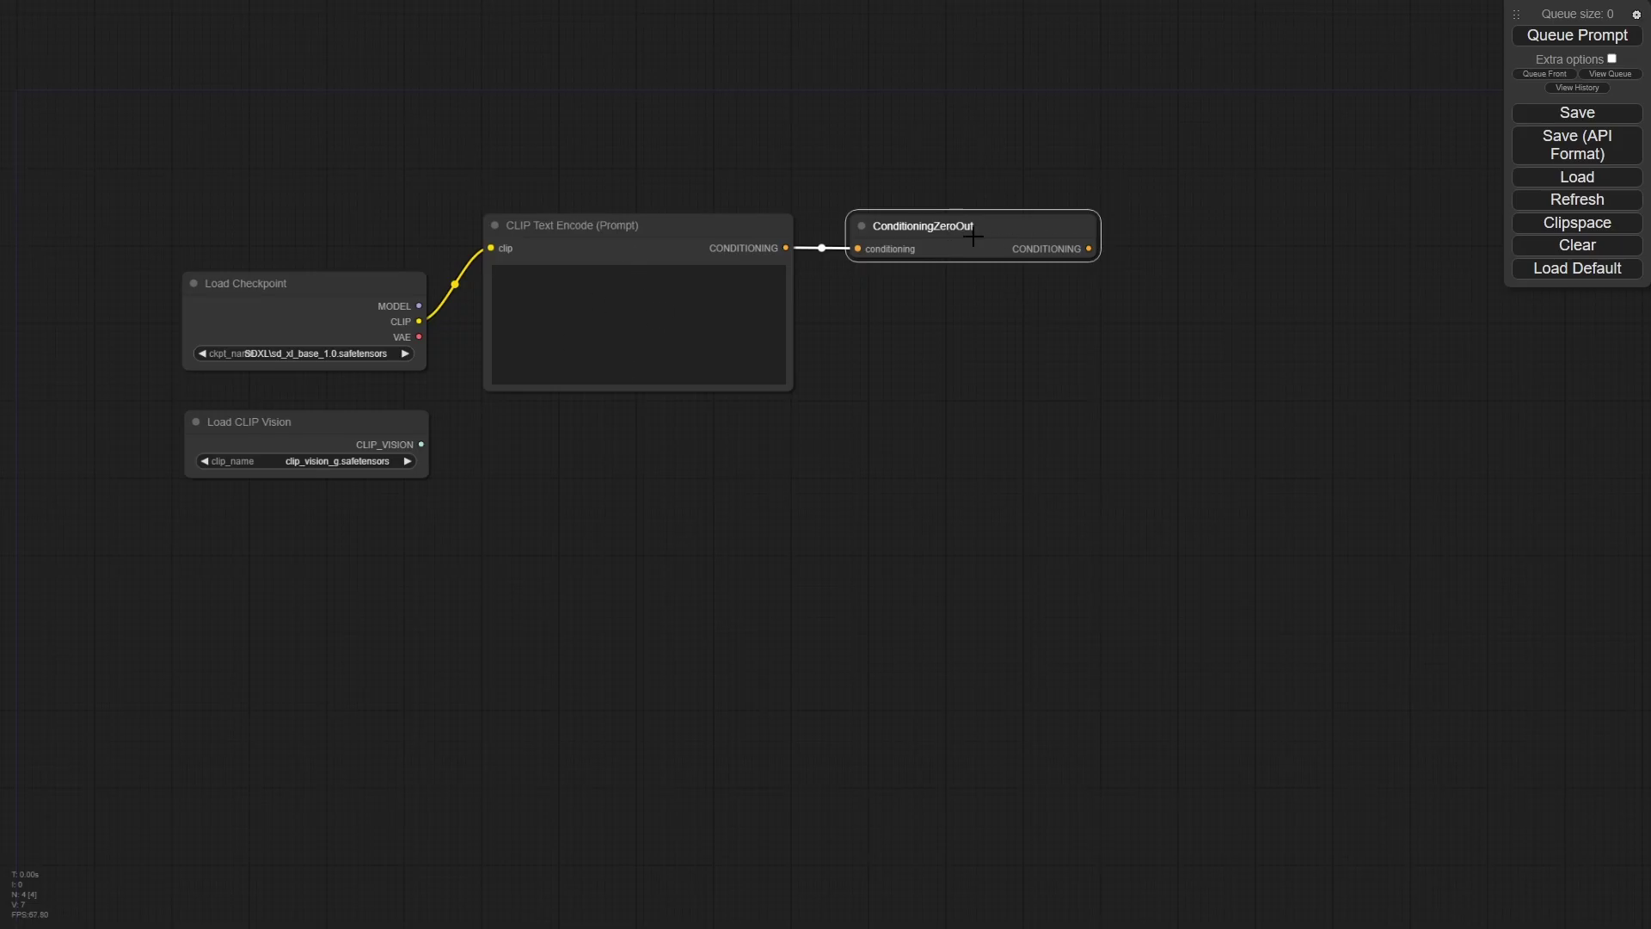
Paste a linked copy of the encoder and zero-out pair below, then collapse both text encoders.
click(767, 231)
shift+click(925, 230)
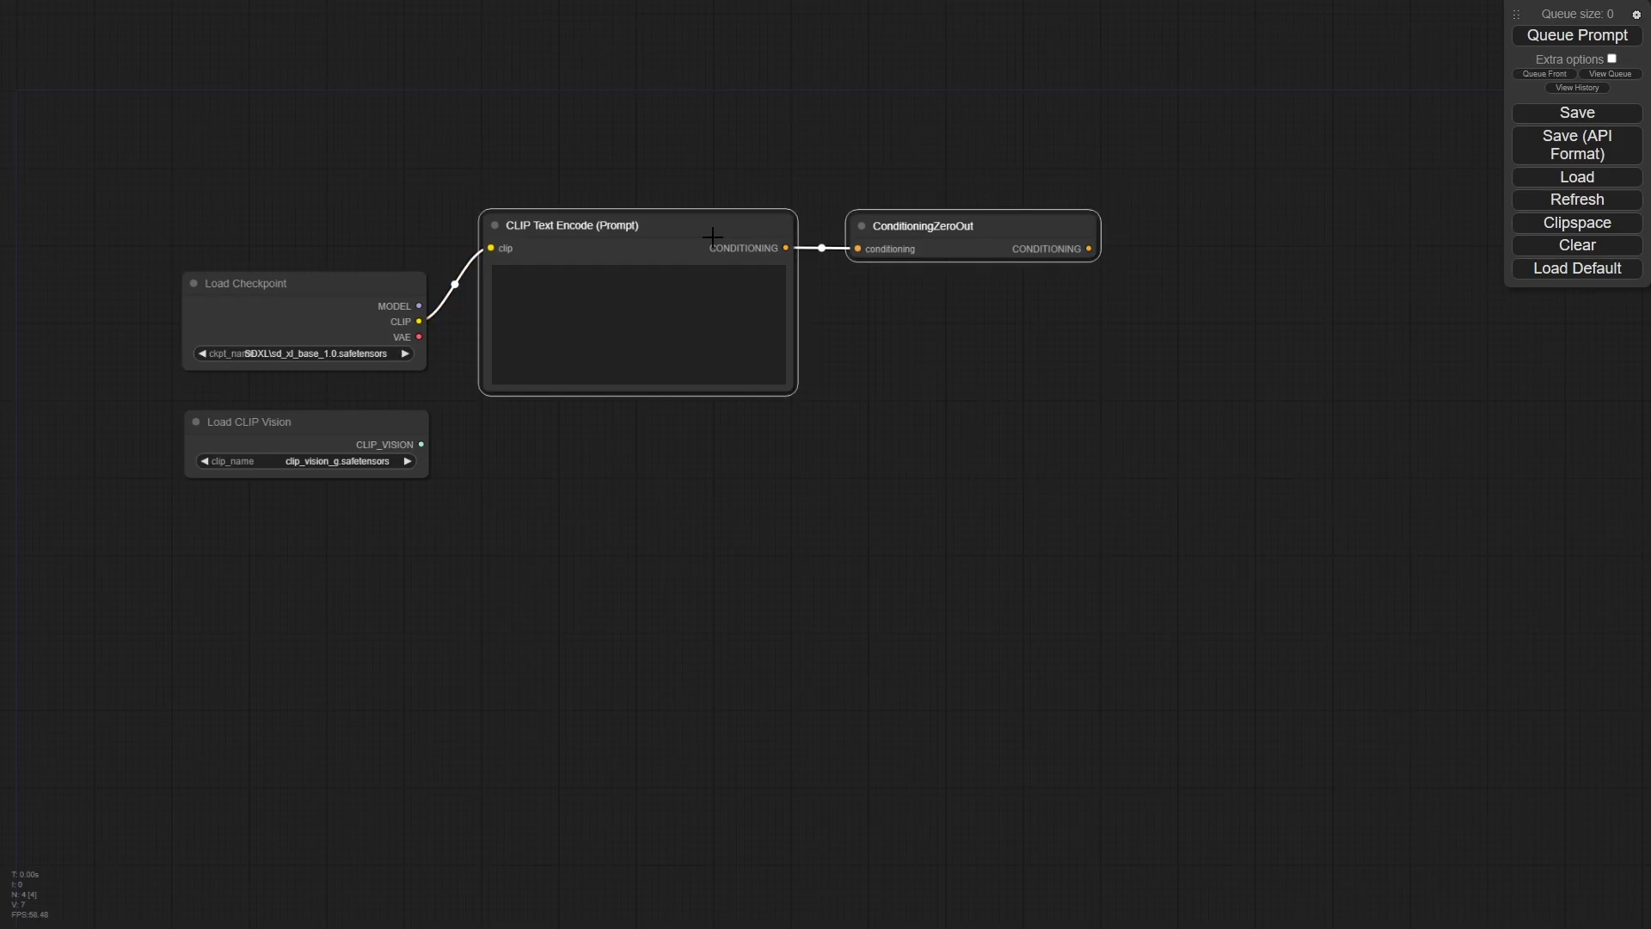
key(ctrl+c)
key(ctrl+shift+v)
drag(877, 225, 664, 447)
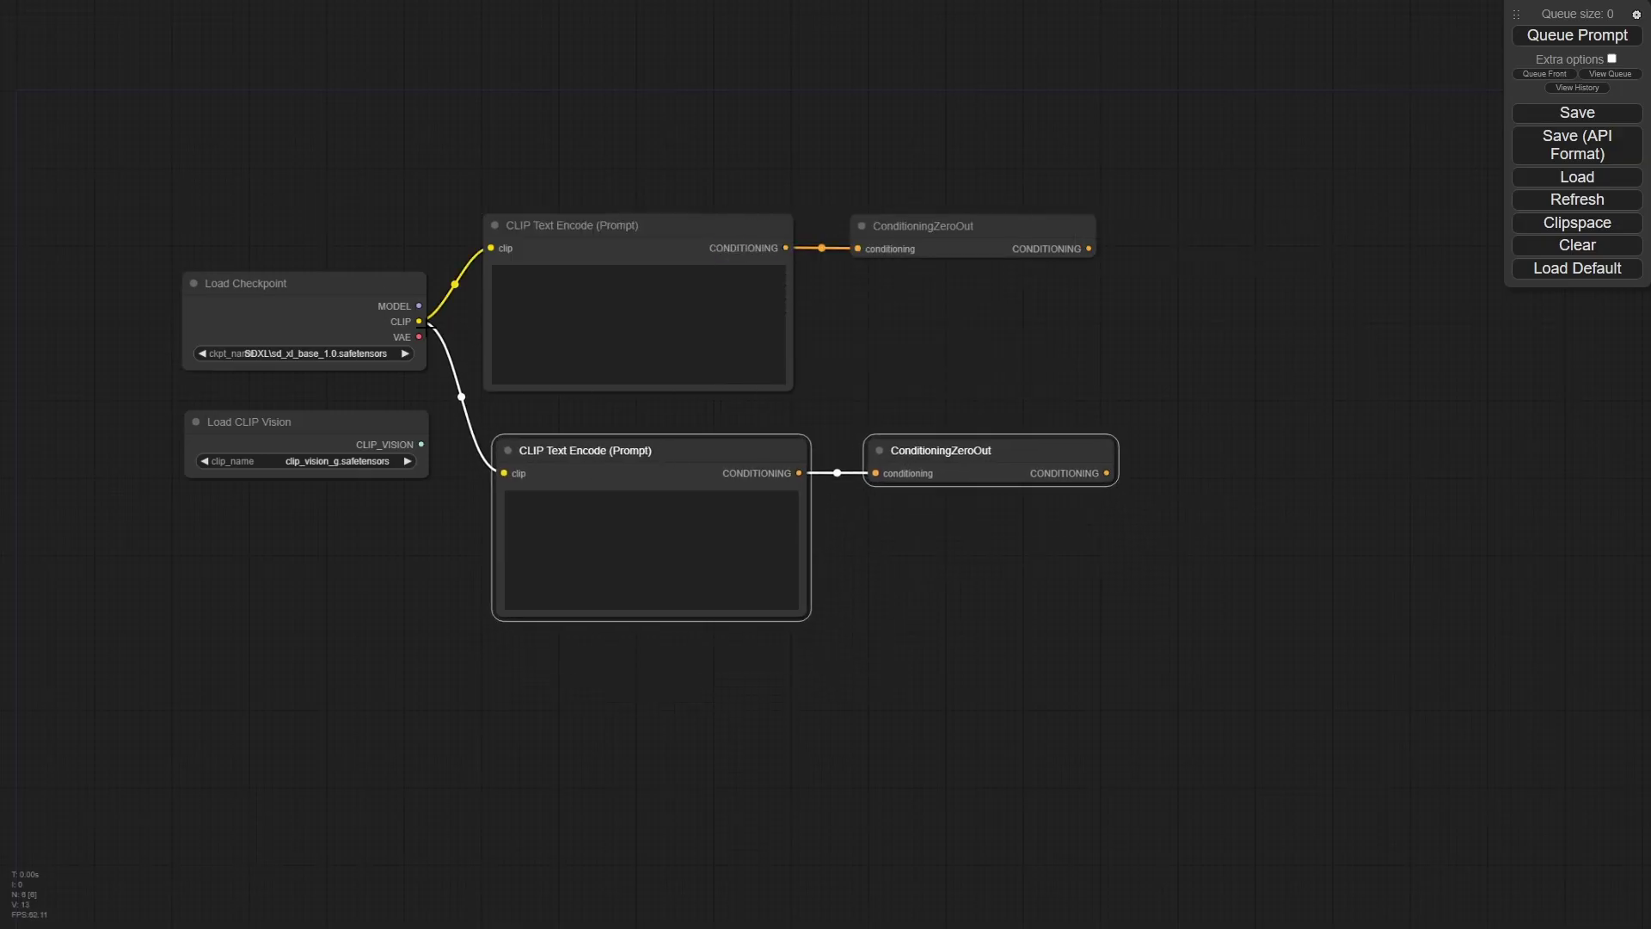
drag(720, 453, 705, 454)
click(941, 542)
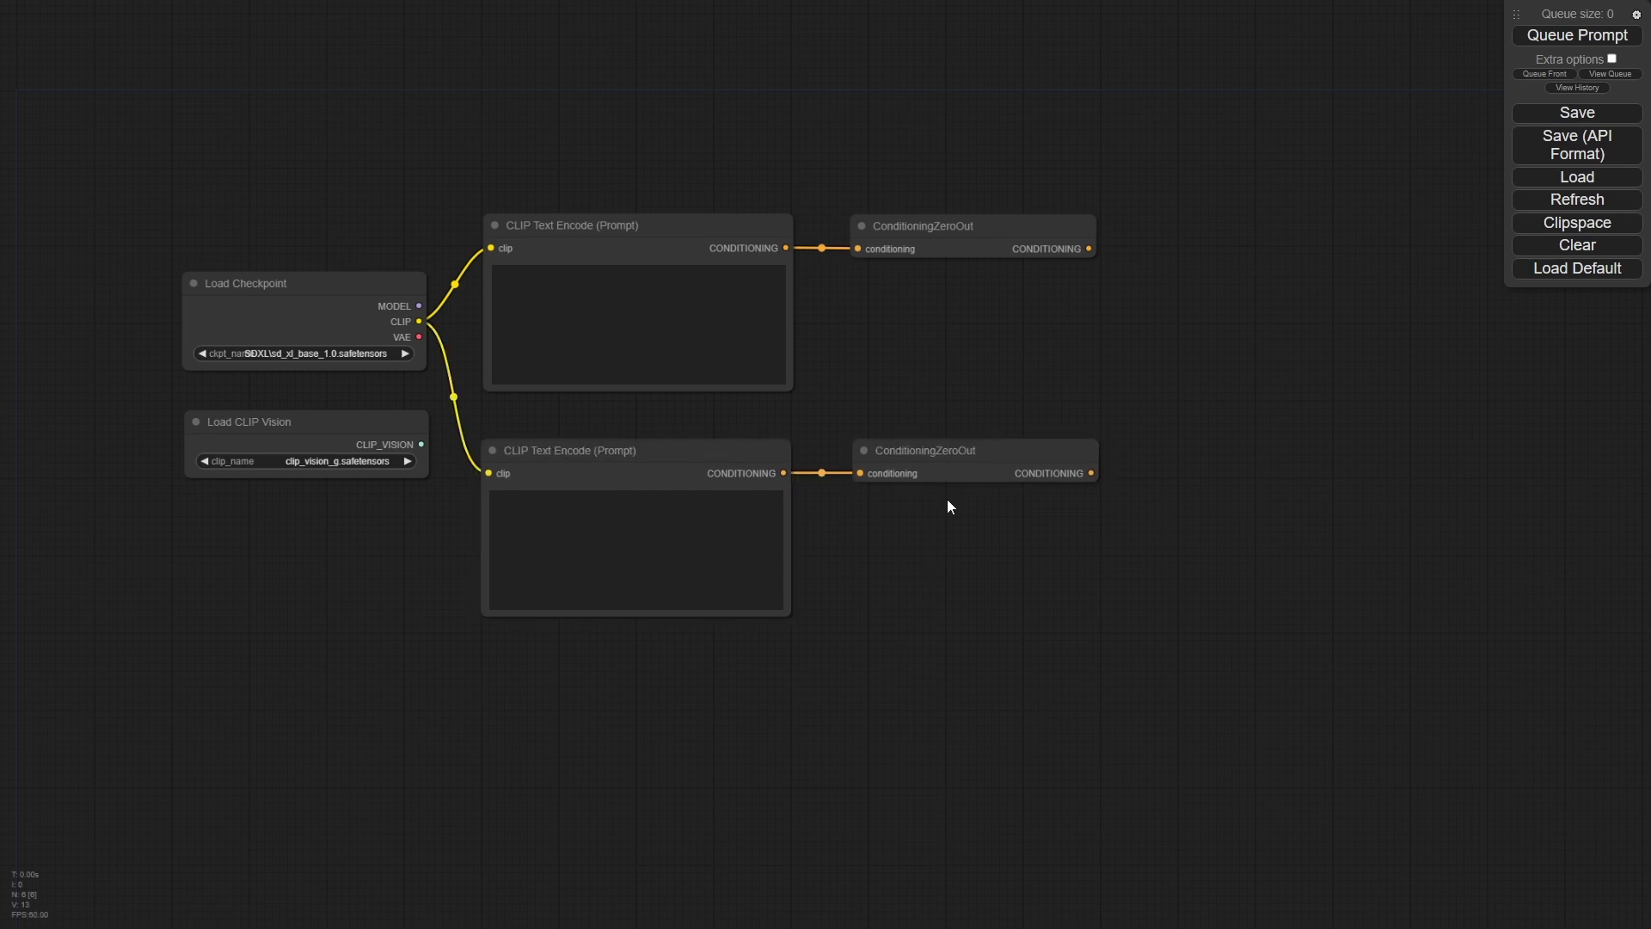
click(494, 225)
click(492, 450)
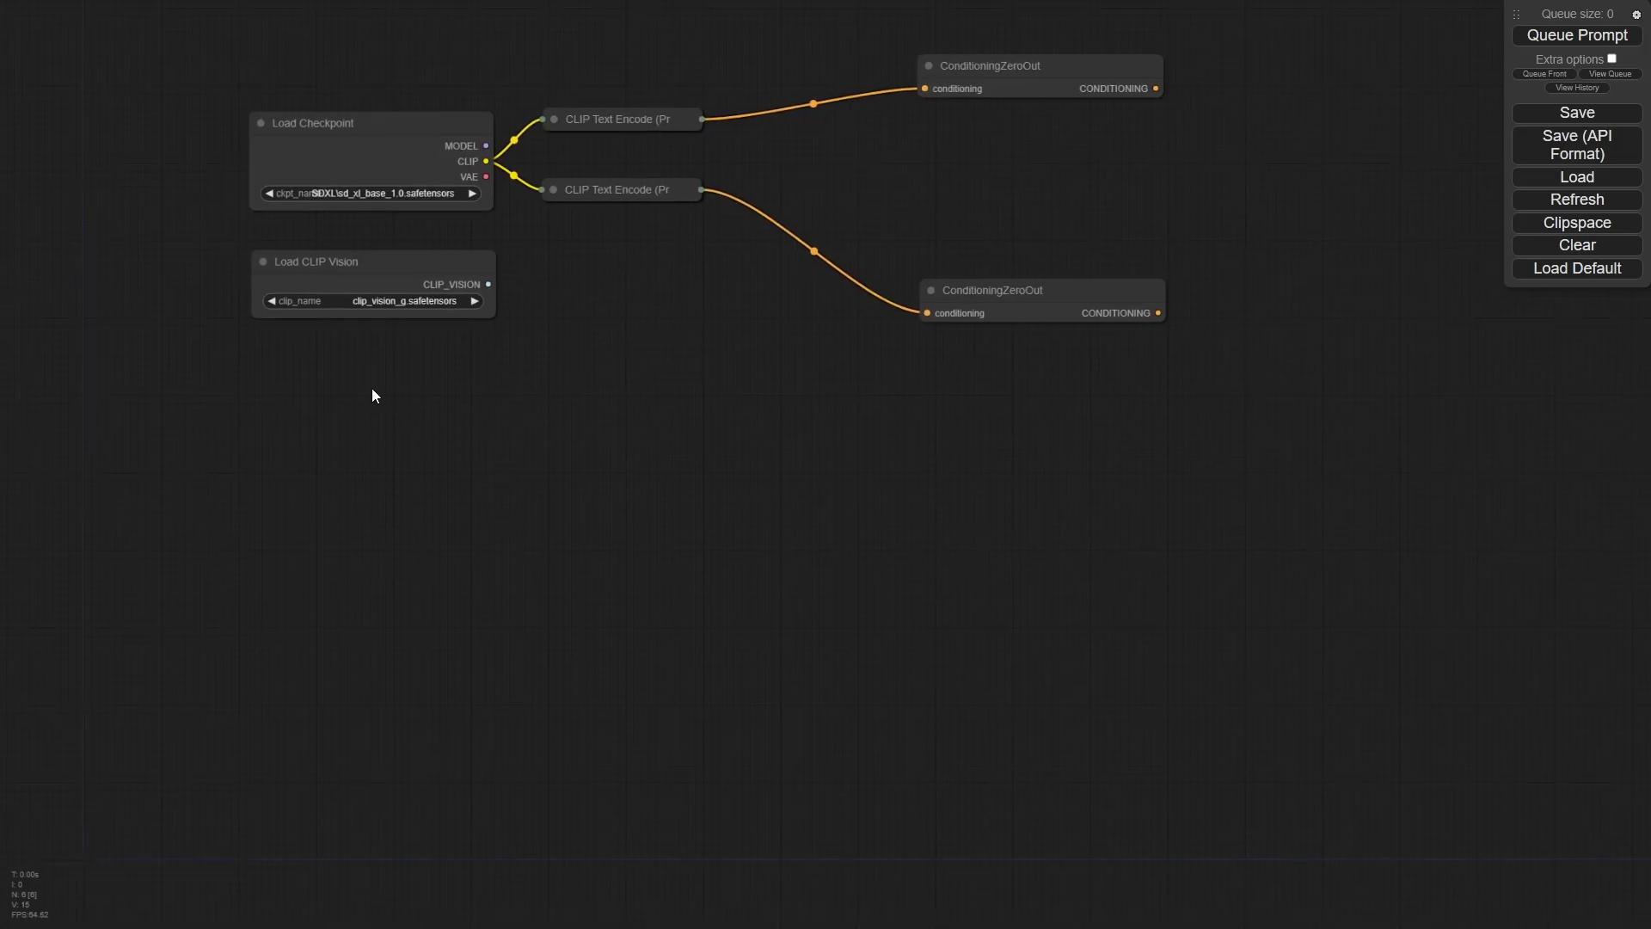
Add two Load Image nodes beneath the CLIP Vision loader for the mermaid and flowers pictures.
right_click(372, 389)
click(391, 389)
click(524, 457)
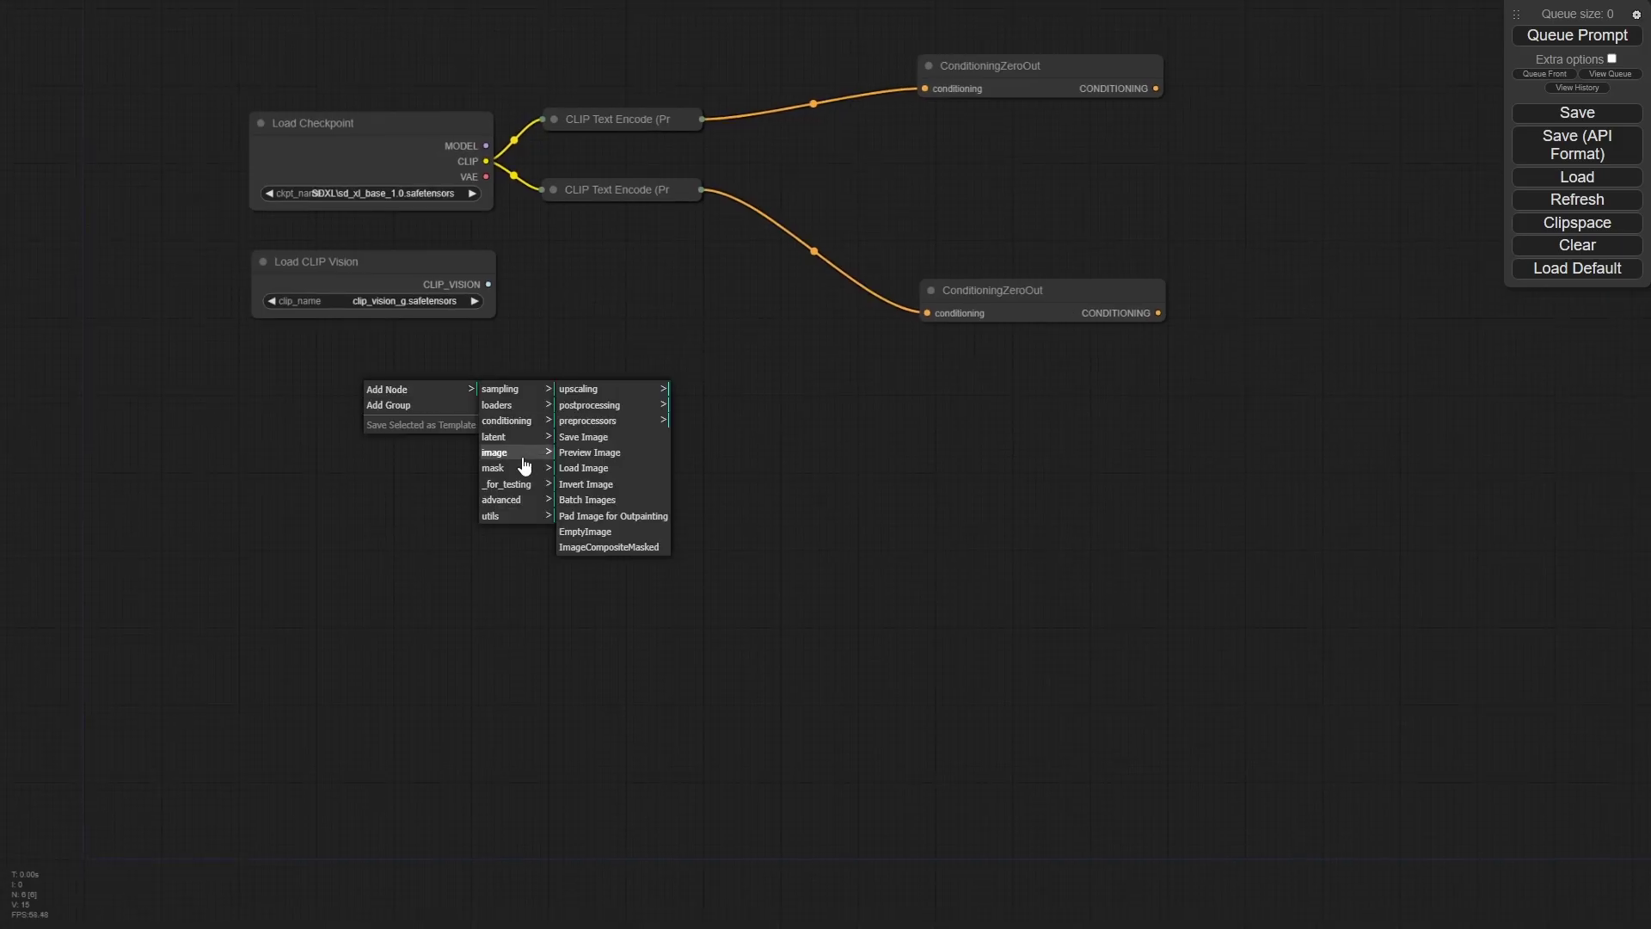
click(583, 468)
mouse_move(506, 378)
mouse_down()
mouse_move(389, 364)
mouse_move(564, 481)
mouse_move(445, 660)
mouse_move(441, 644)
mouse_up()
click(626, 512)
key(ctrl+v)
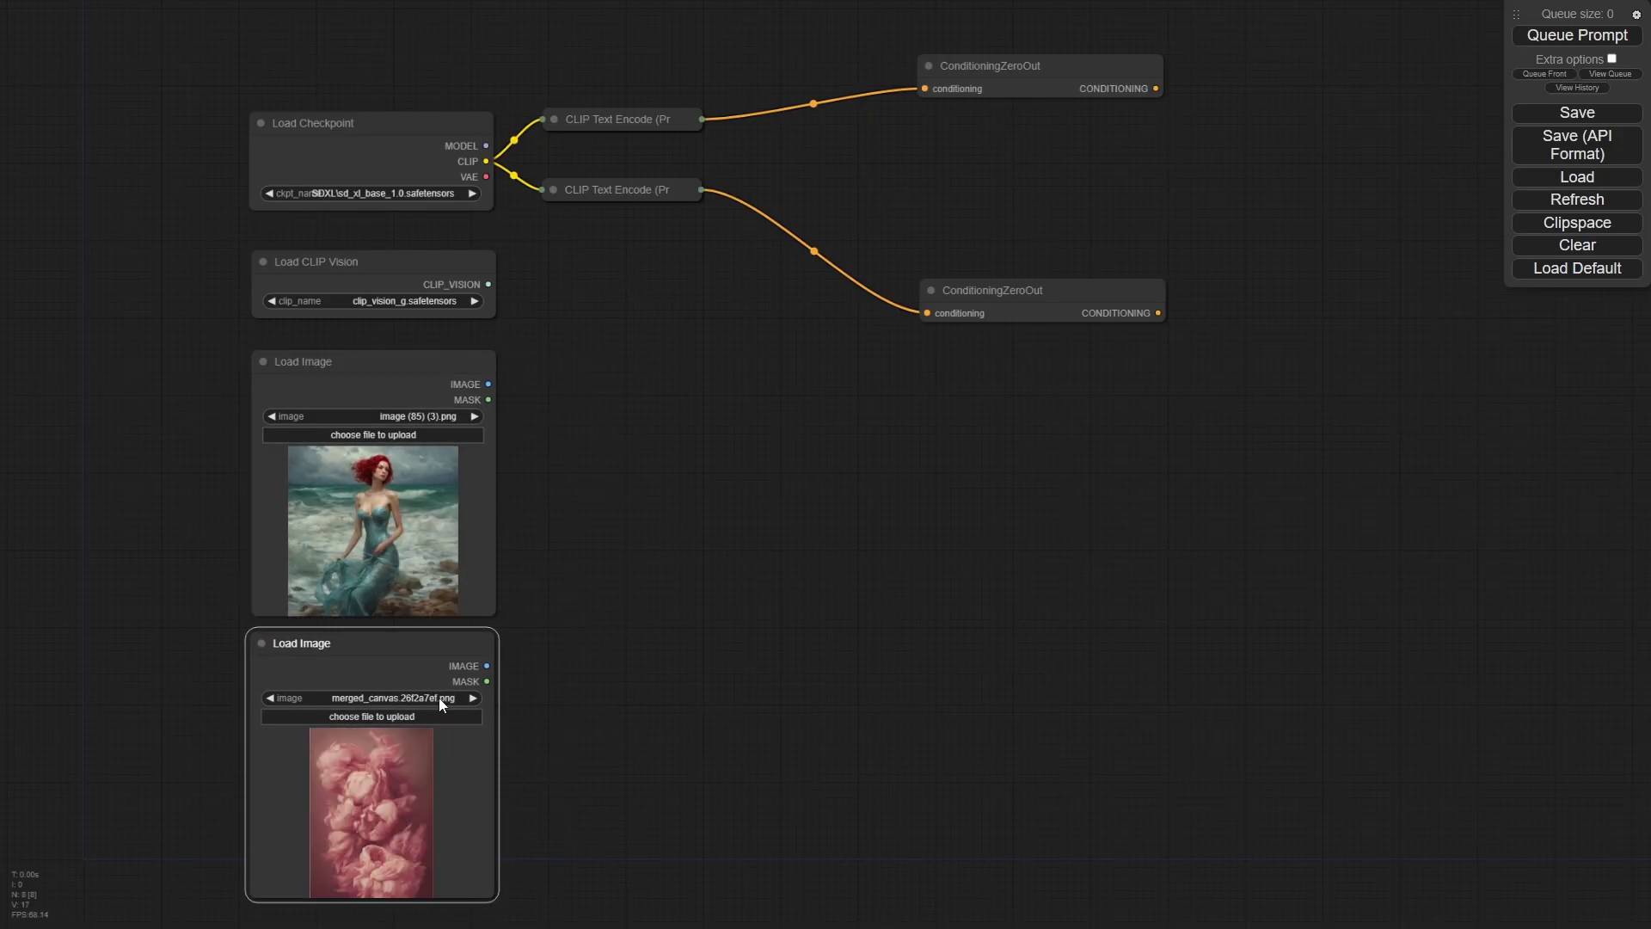
click(648, 542)
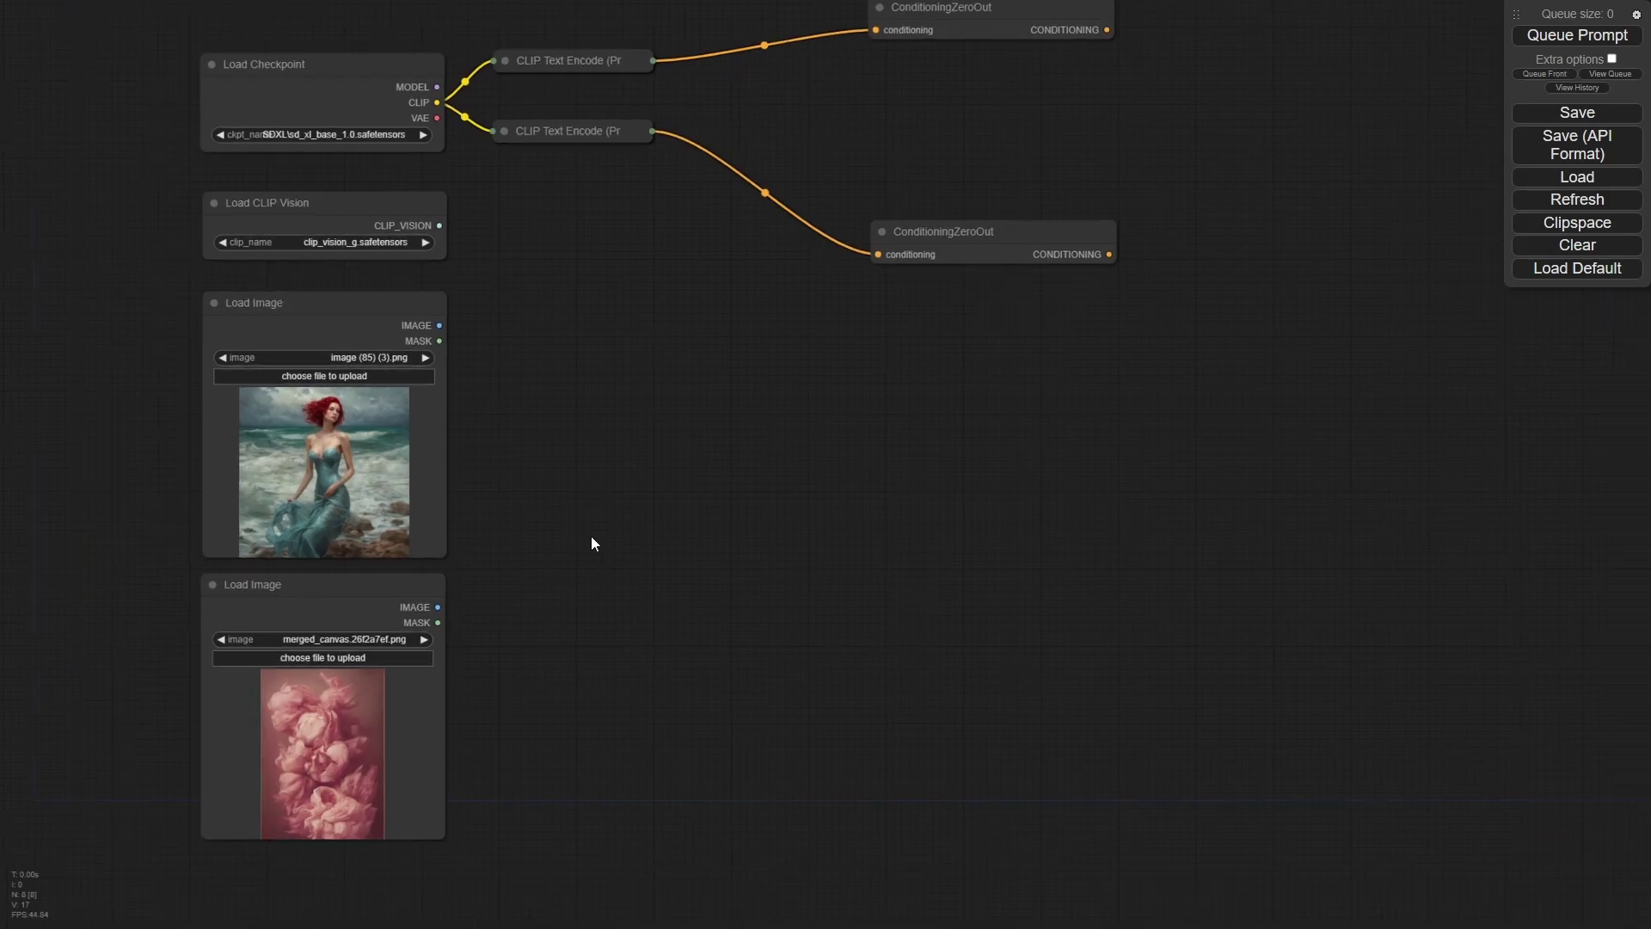
drag(601, 460, 602, 489)
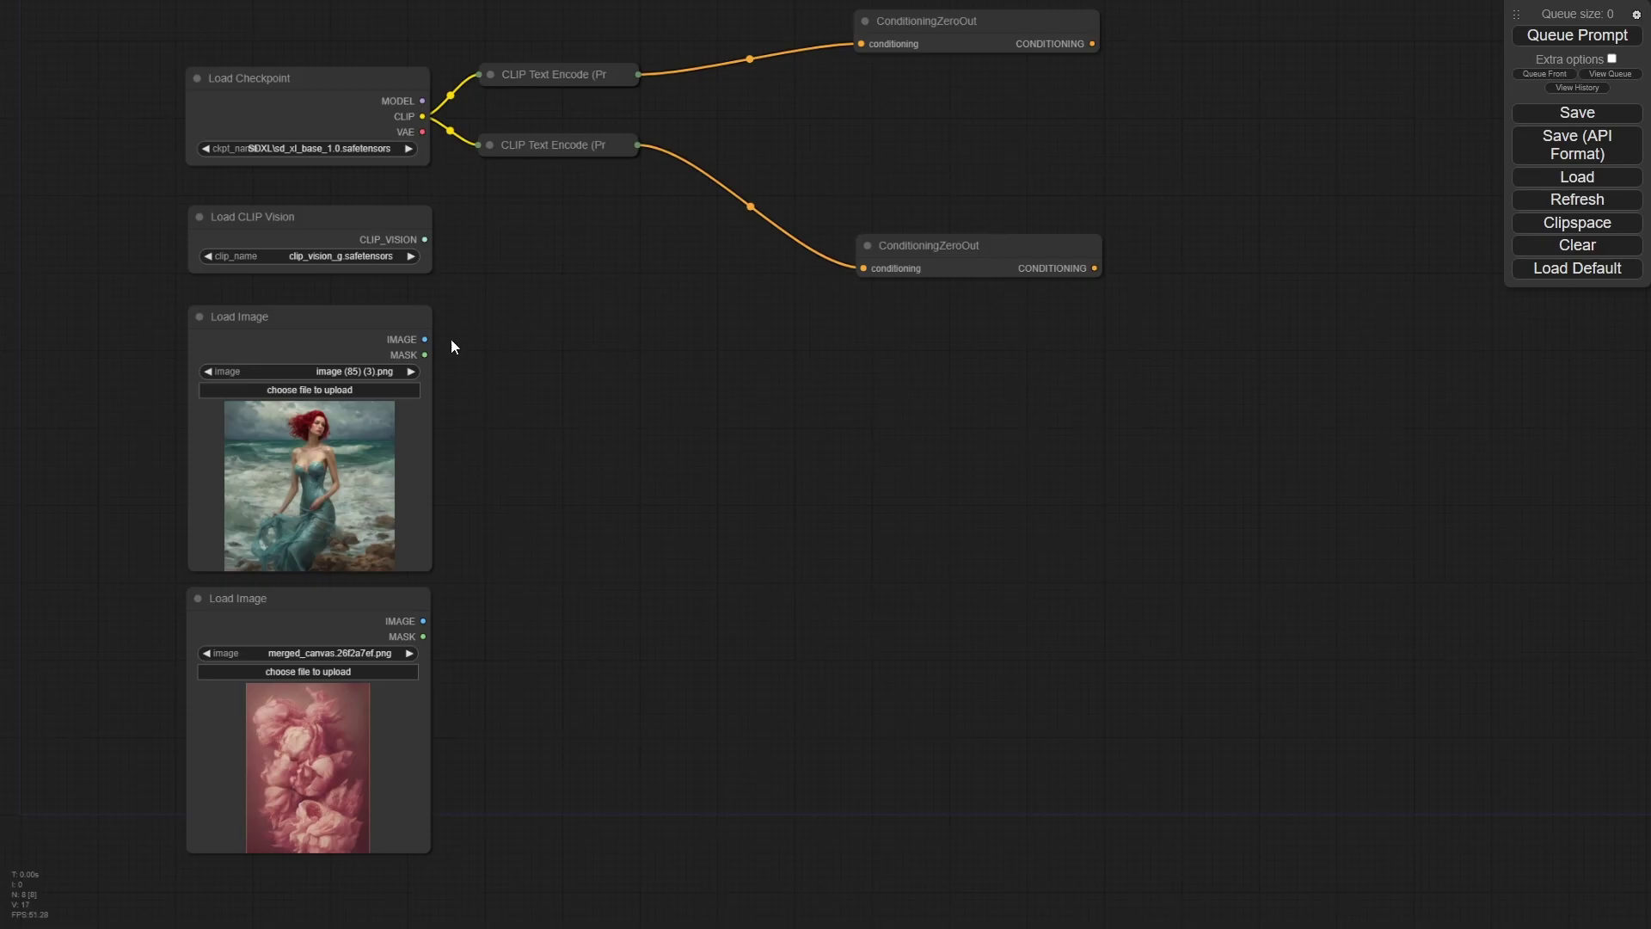
Add a CLIP Vision Encode node taking the CLIP Vision model and the mermaid image.
drag(425, 240, 577, 407)
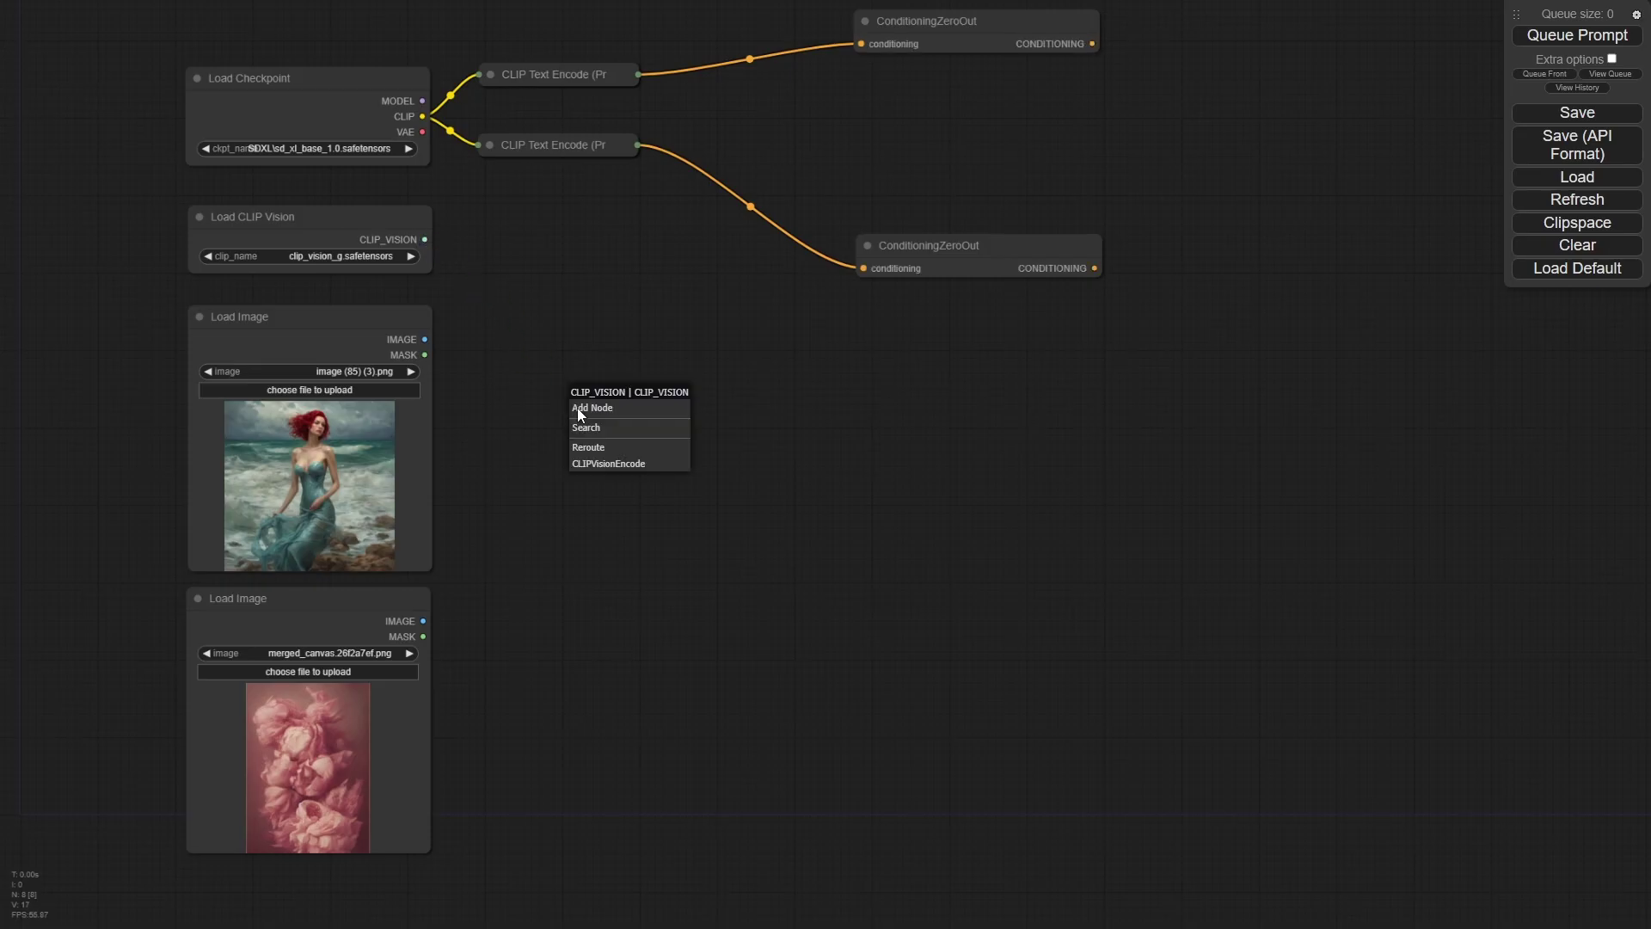
click(627, 469)
drag(635, 399, 619, 376)
drag(424, 339, 566, 408)
drag(752, 377, 685, 340)
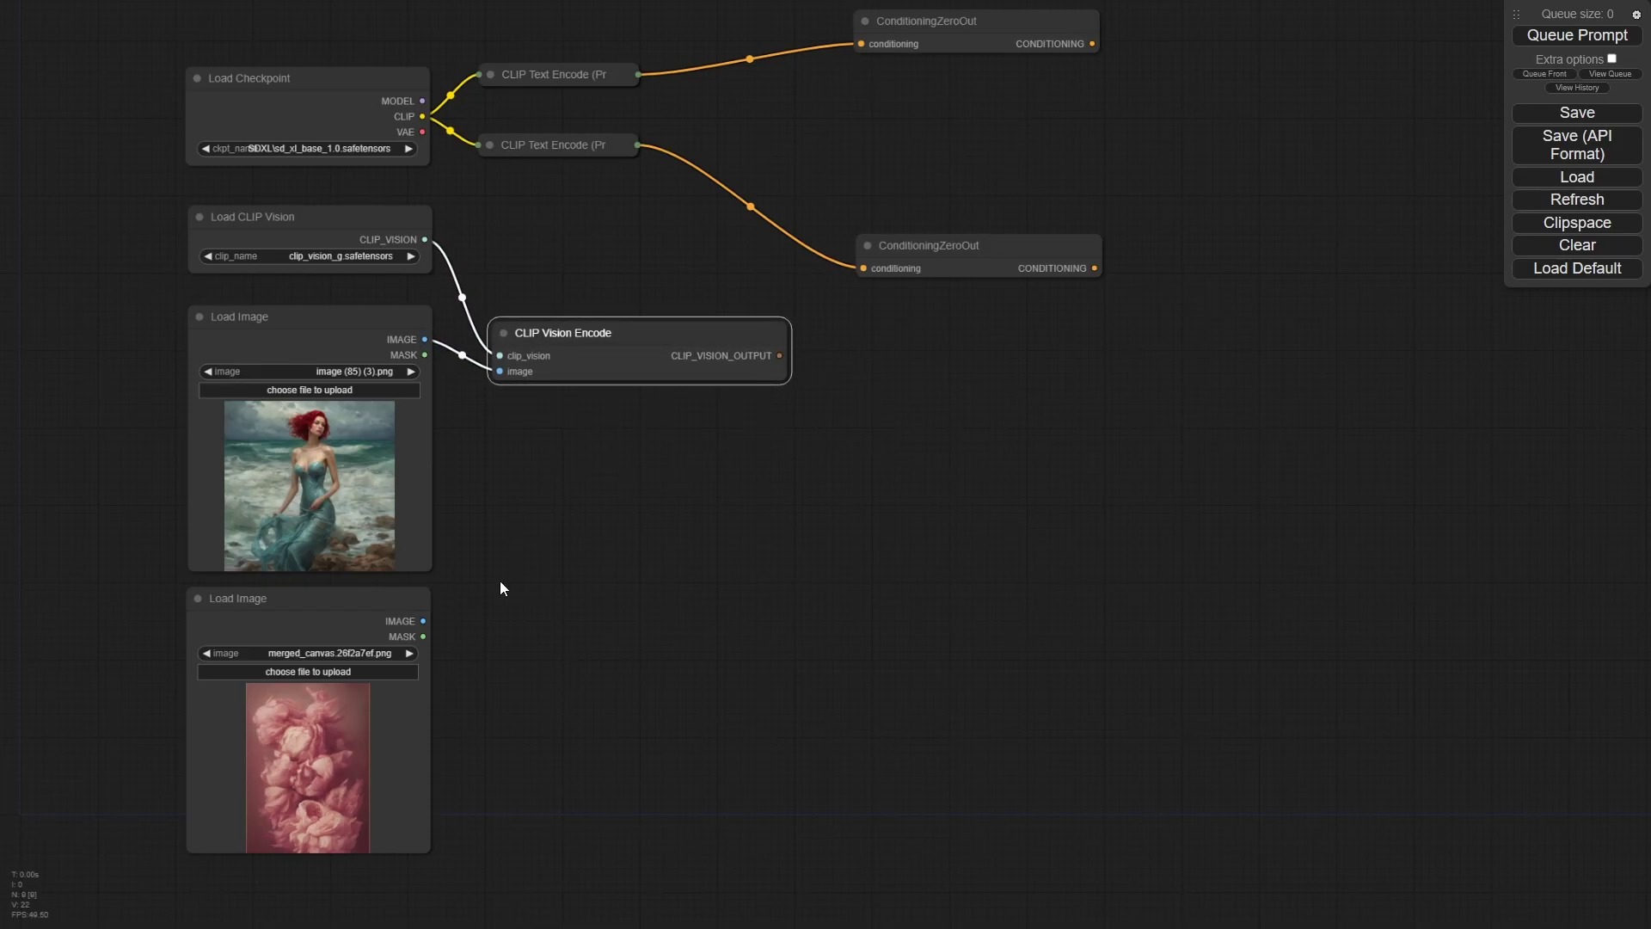
Duplicate the encoder beside the flowers loader, wiring the flowers image and CLIP Vision model into it.
drag(605, 359, 614, 639)
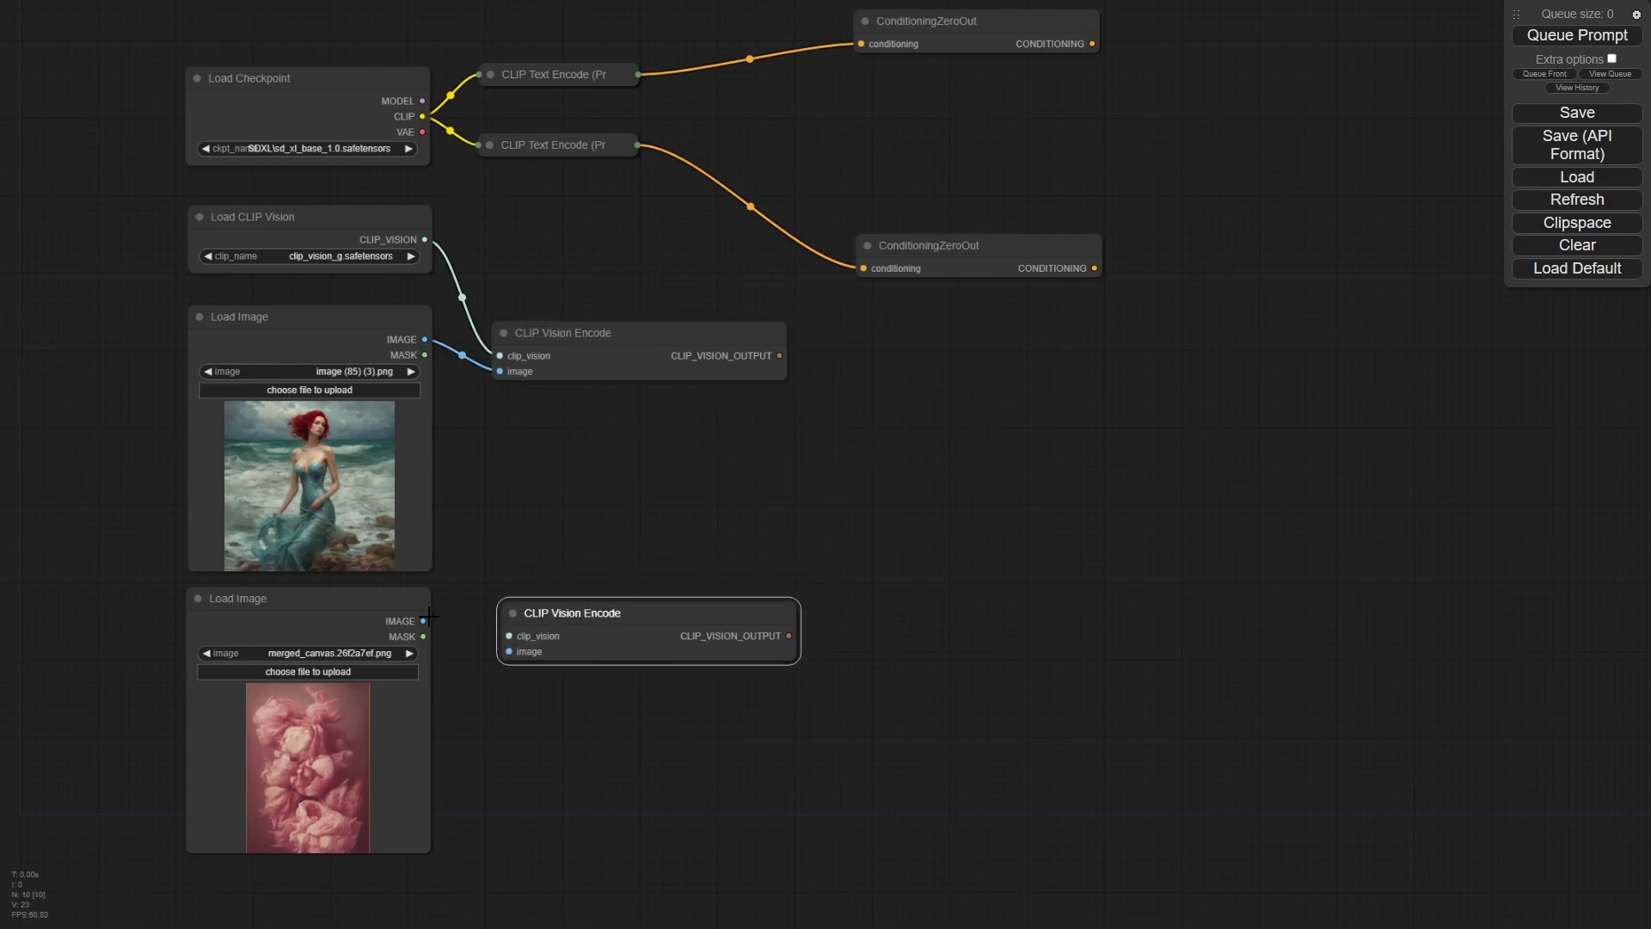
drag(423, 621, 509, 651)
drag(428, 260, 478, 621)
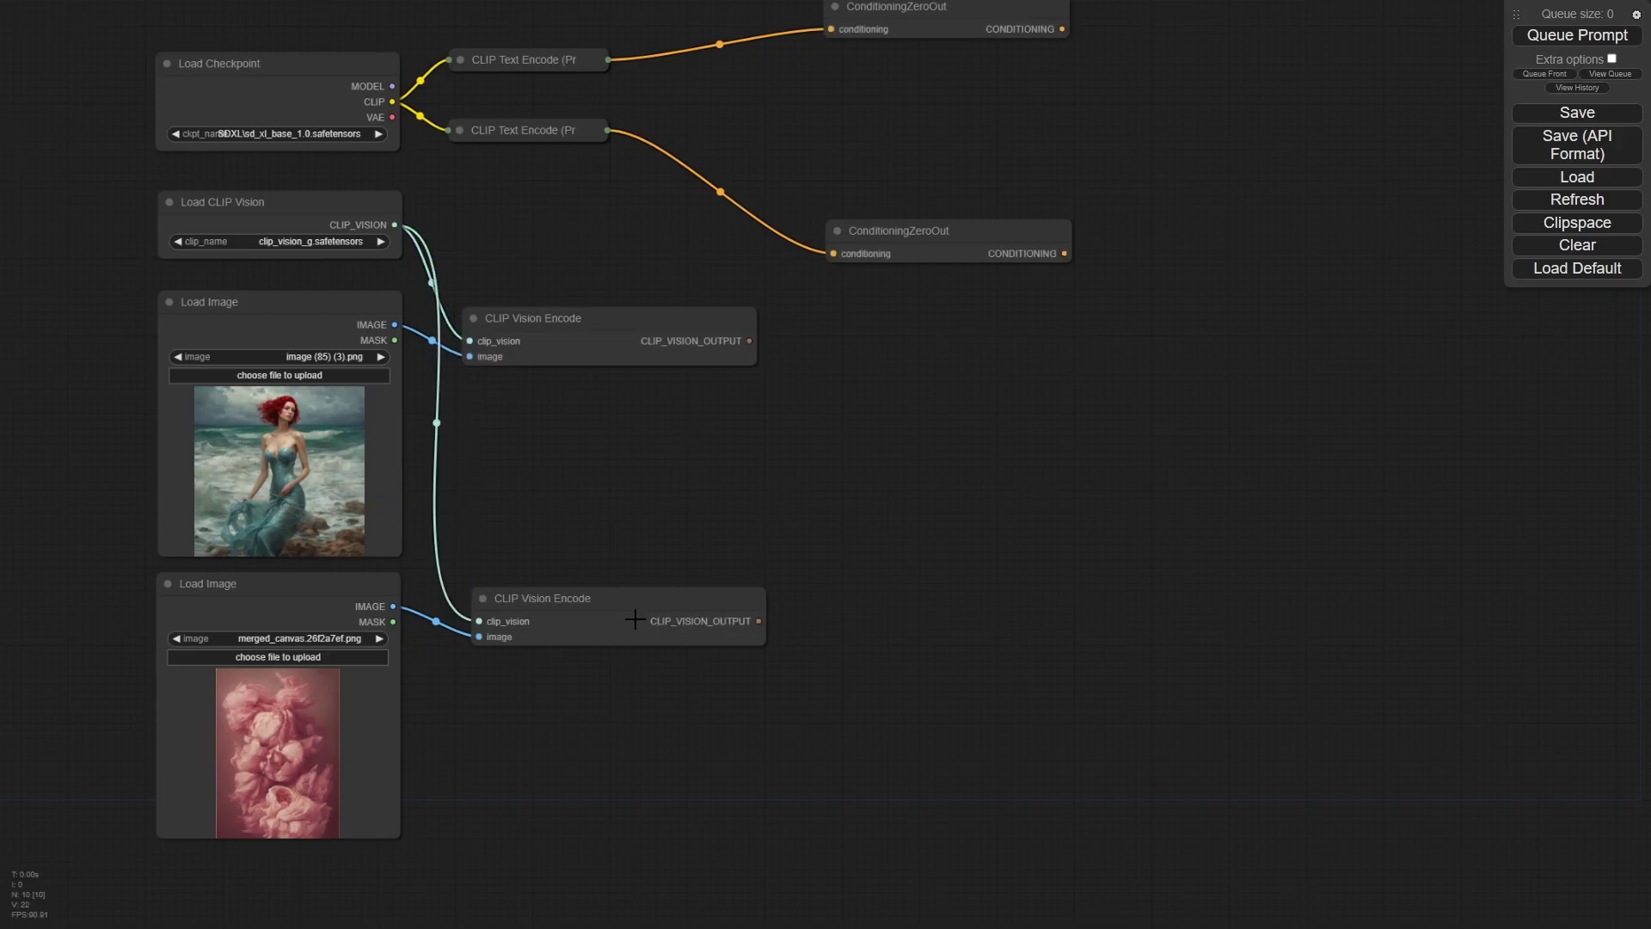
drag(626, 609, 609, 599)
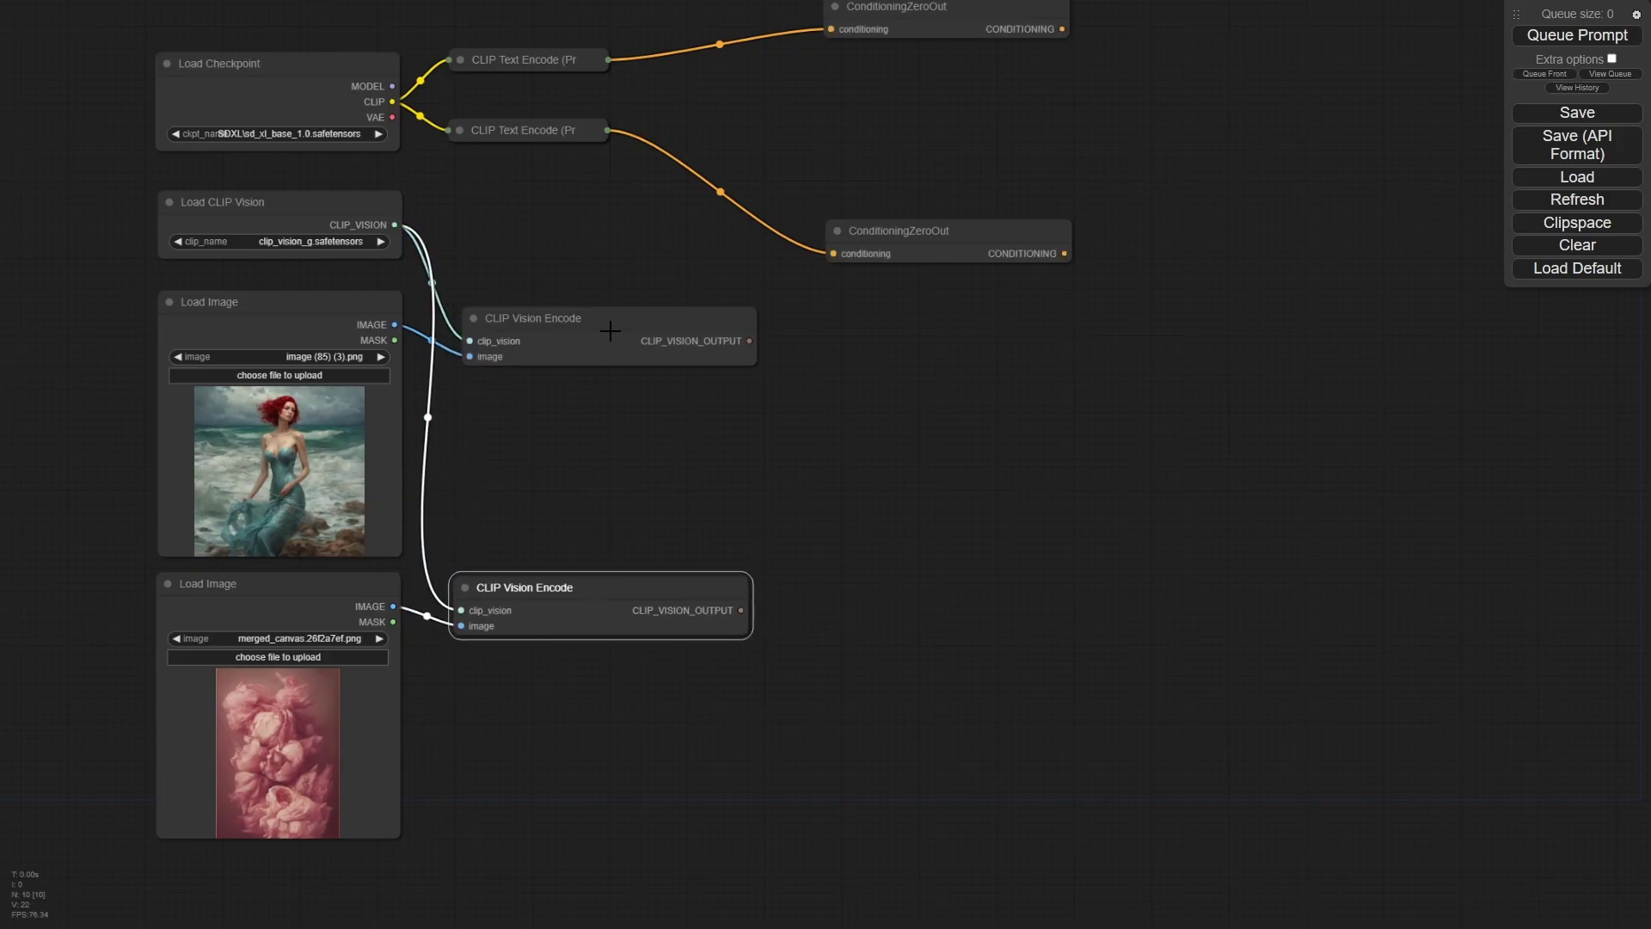
drag(612, 326, 610, 317)
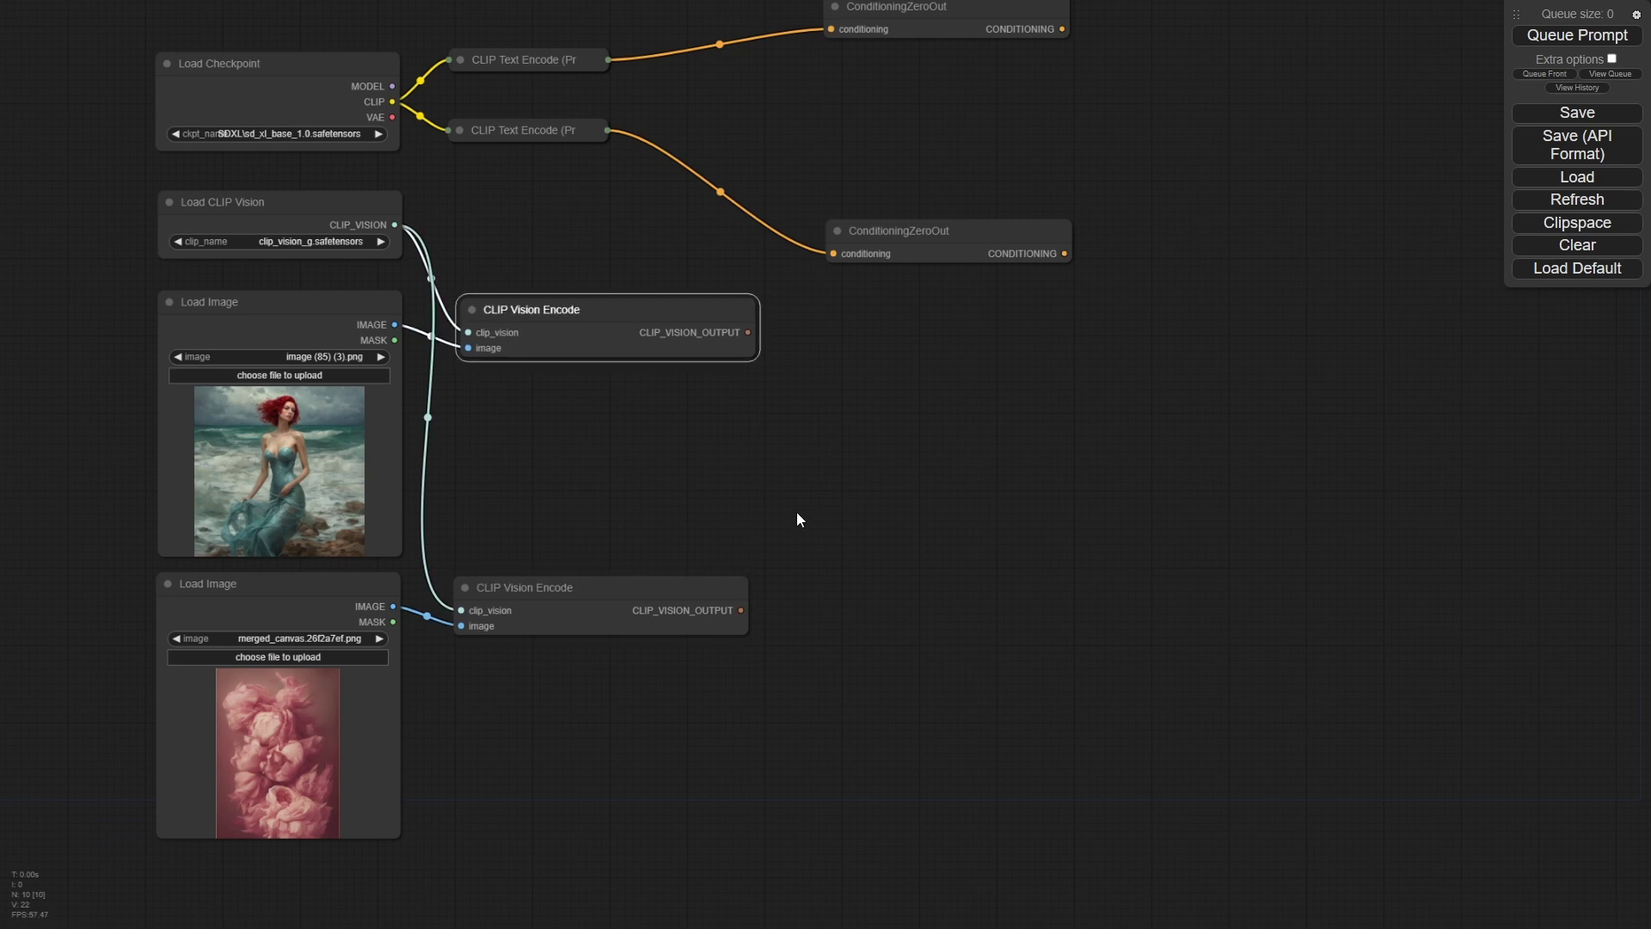
drag(791, 521, 731, 524)
drag(691, 334, 744, 411)
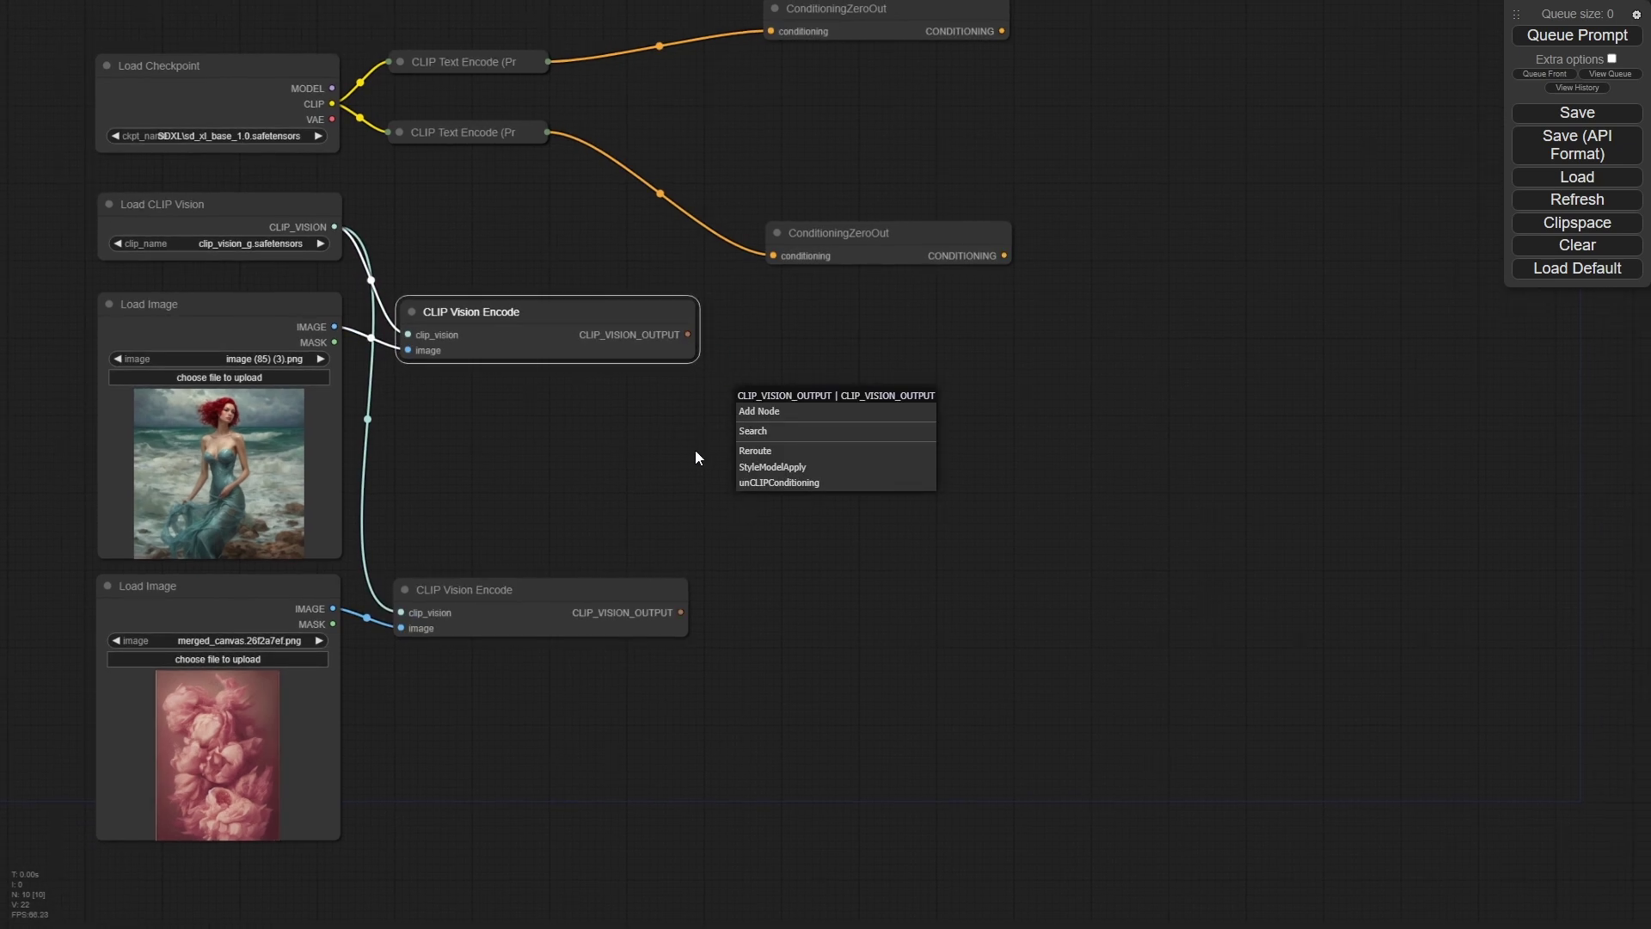
Add an unCLIPConditioning node fed by the mermaid image's vision encoding.
click(789, 483)
drag(833, 416, 851, 324)
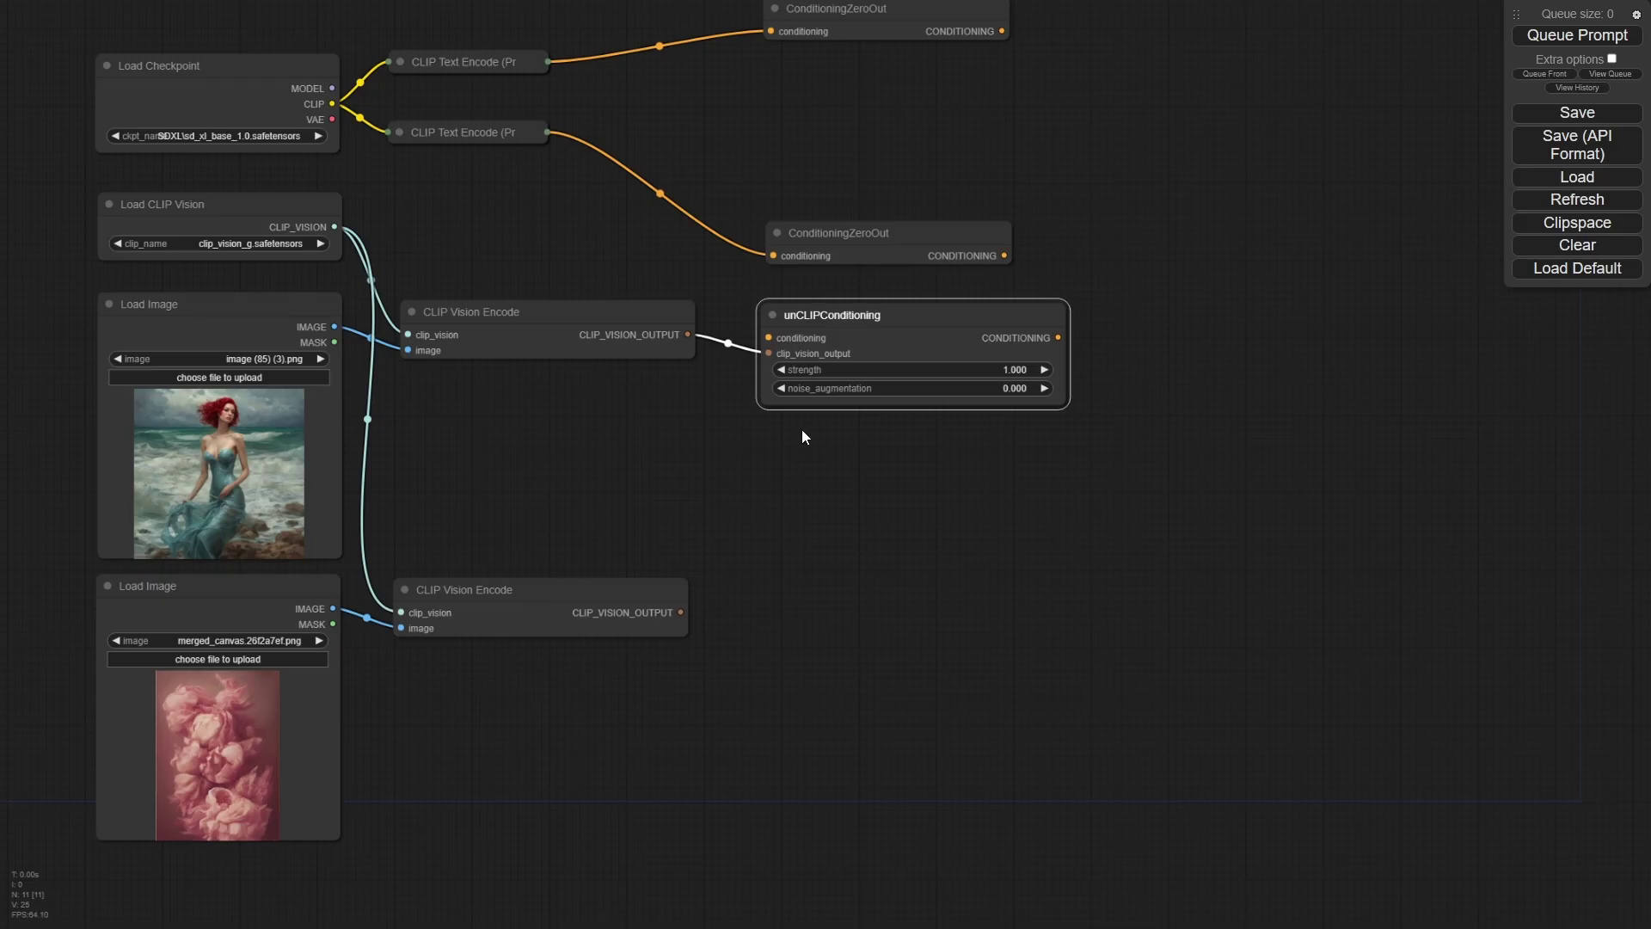
click(925, 502)
scroll(926, 503, up, 5)
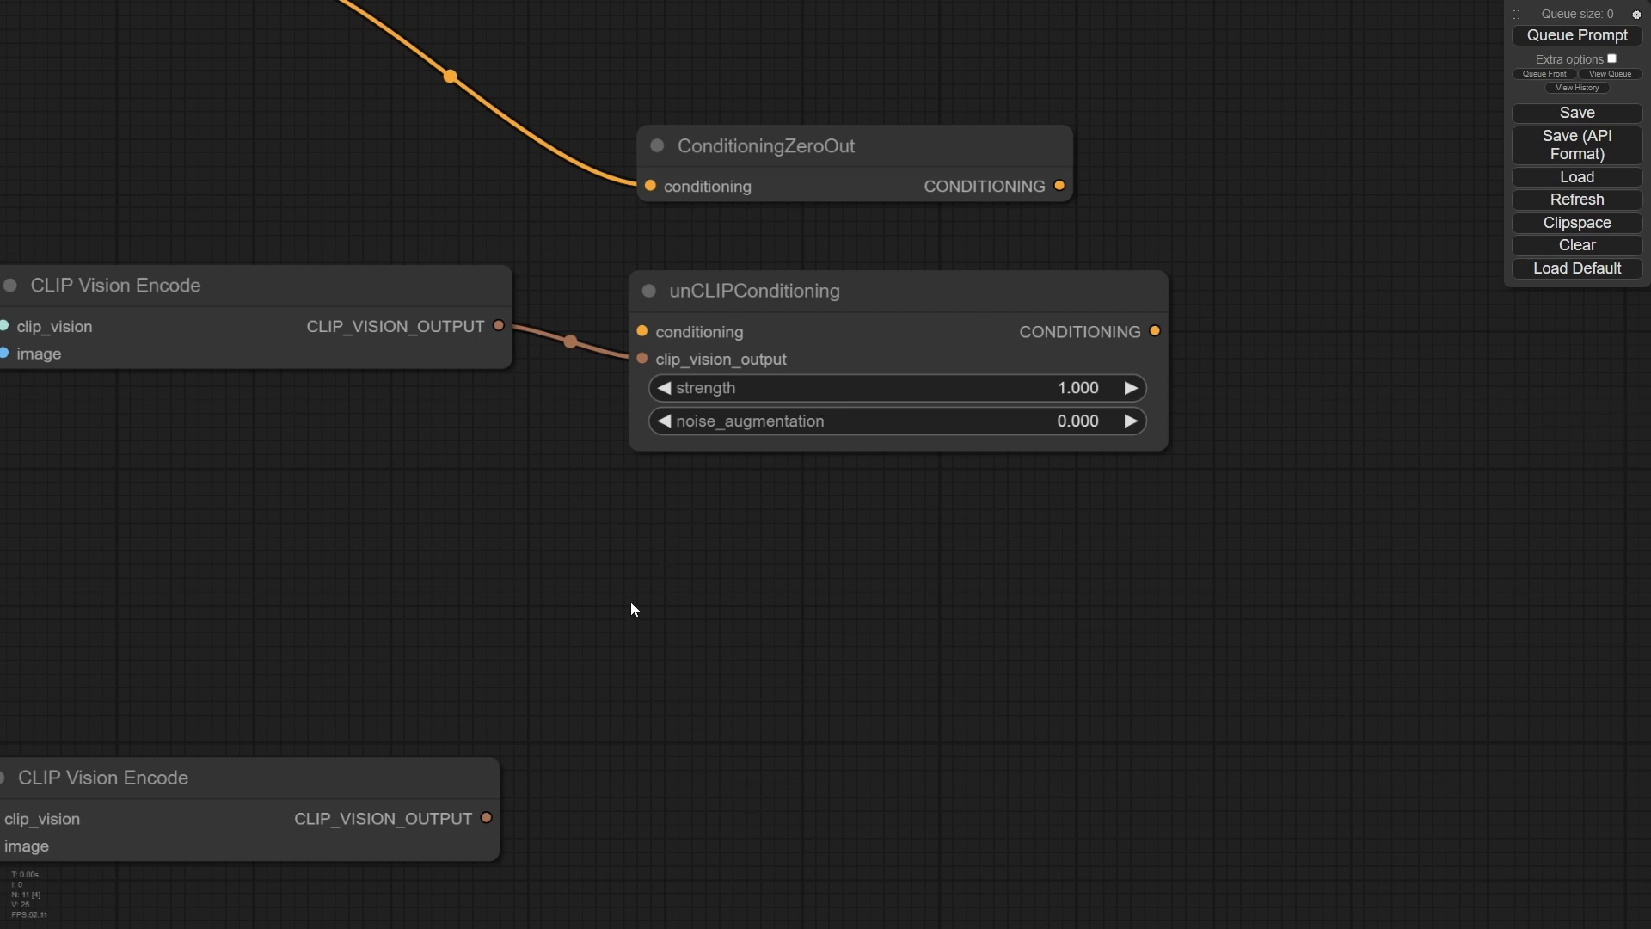
scroll(631, 609, down, 5)
drag(629, 609, 859, 486)
scroll(874, 438, up, 3)
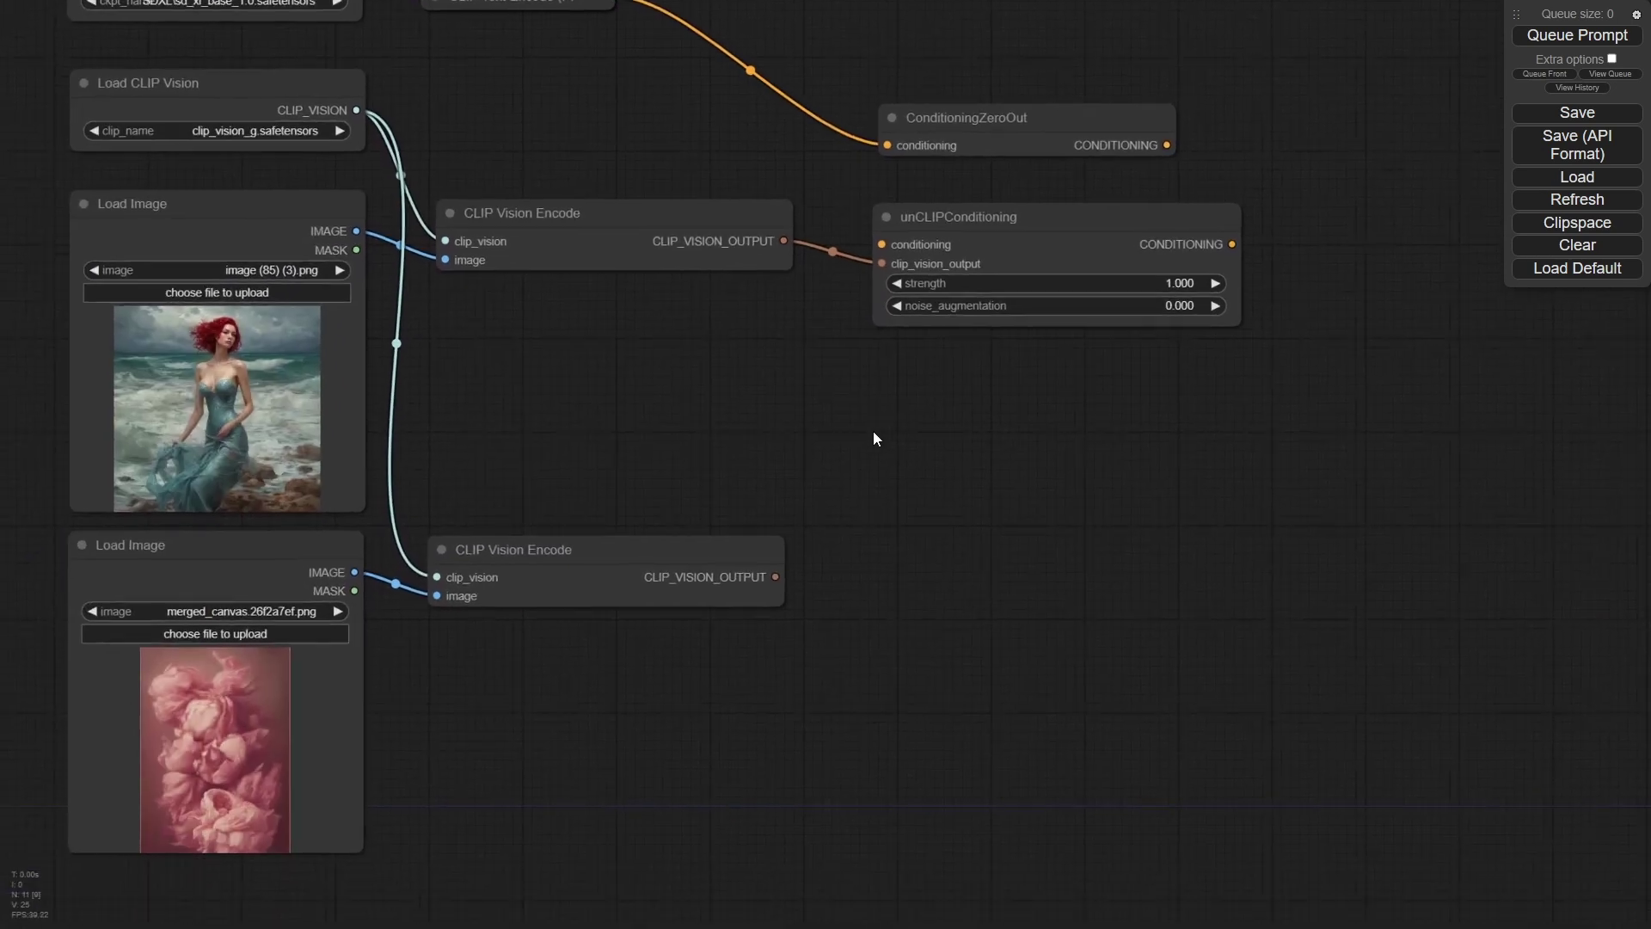
Duplicate the unCLIPConditioning, feeding it the flowers encoding and the first node's conditioning.
drag(1030, 230, 1094, 535)
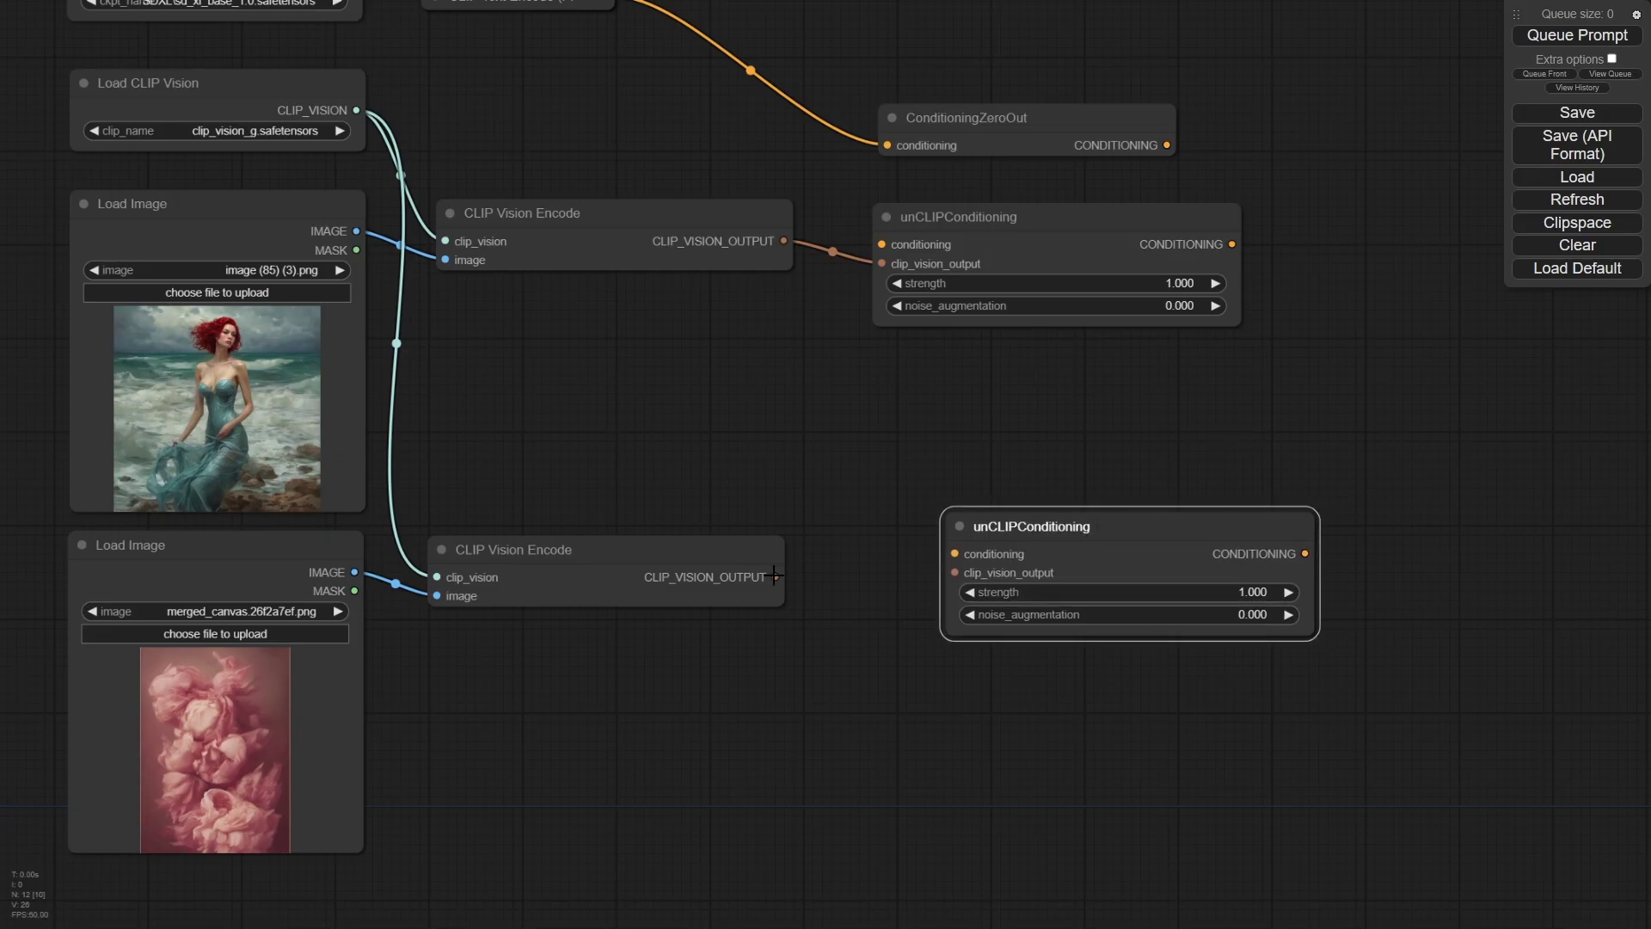
drag(776, 576, 1339, 545)
drag(1232, 244, 1232, 244)
drag(1336, 296, 1270, 564)
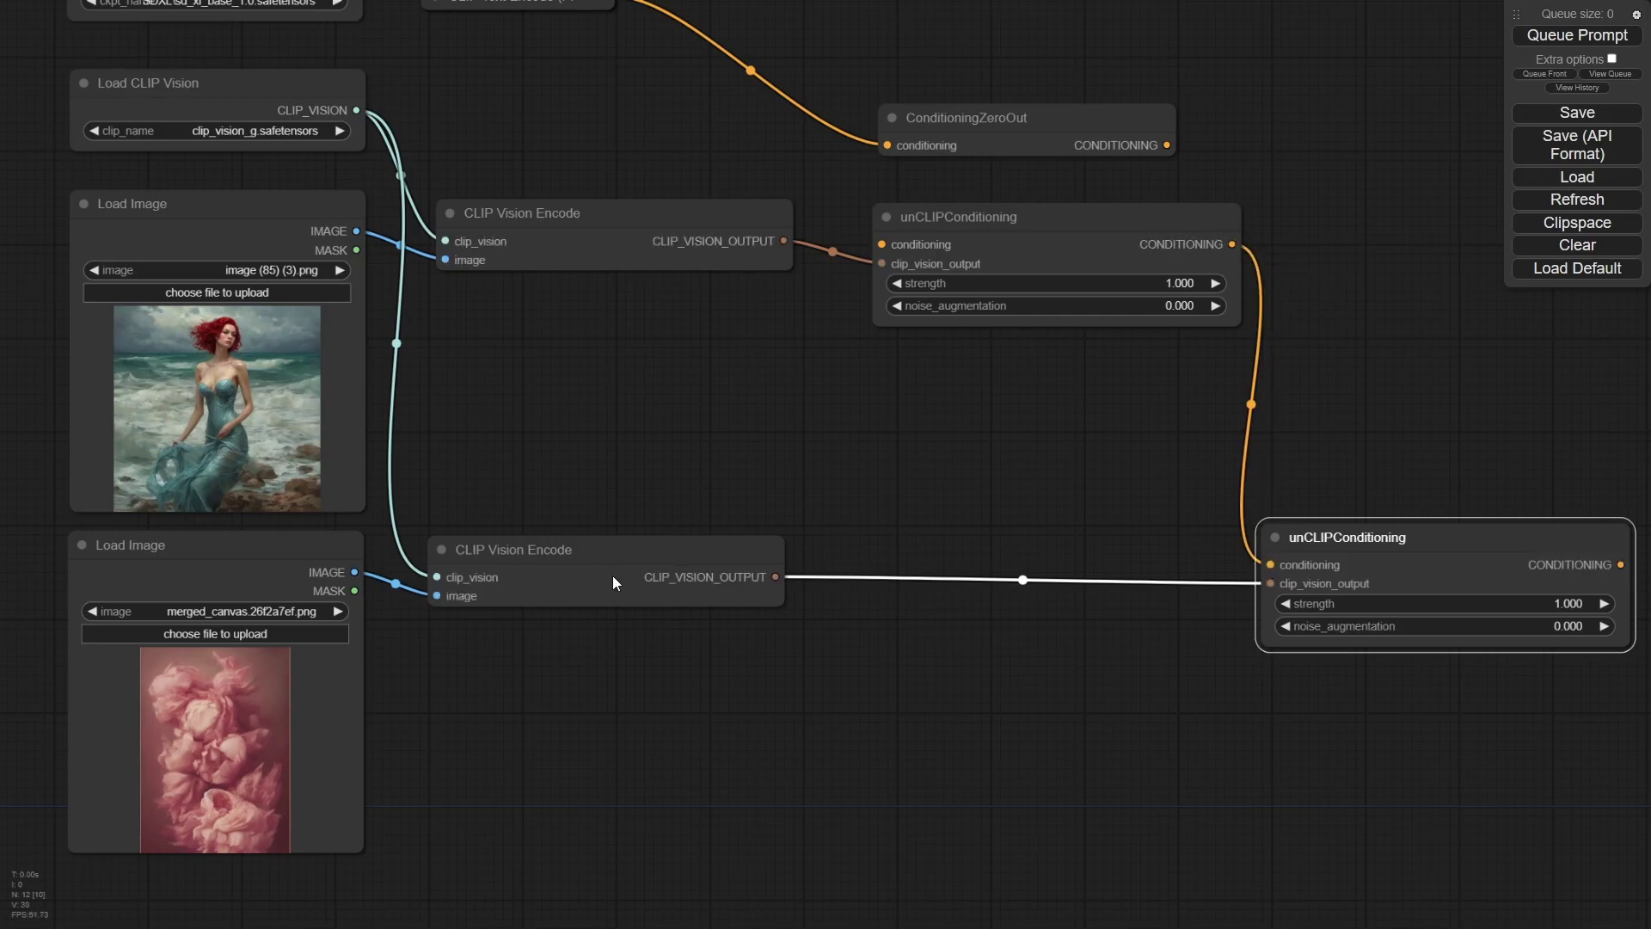
scroll(963, 626, down, 5)
drag(962, 671, 858, 668)
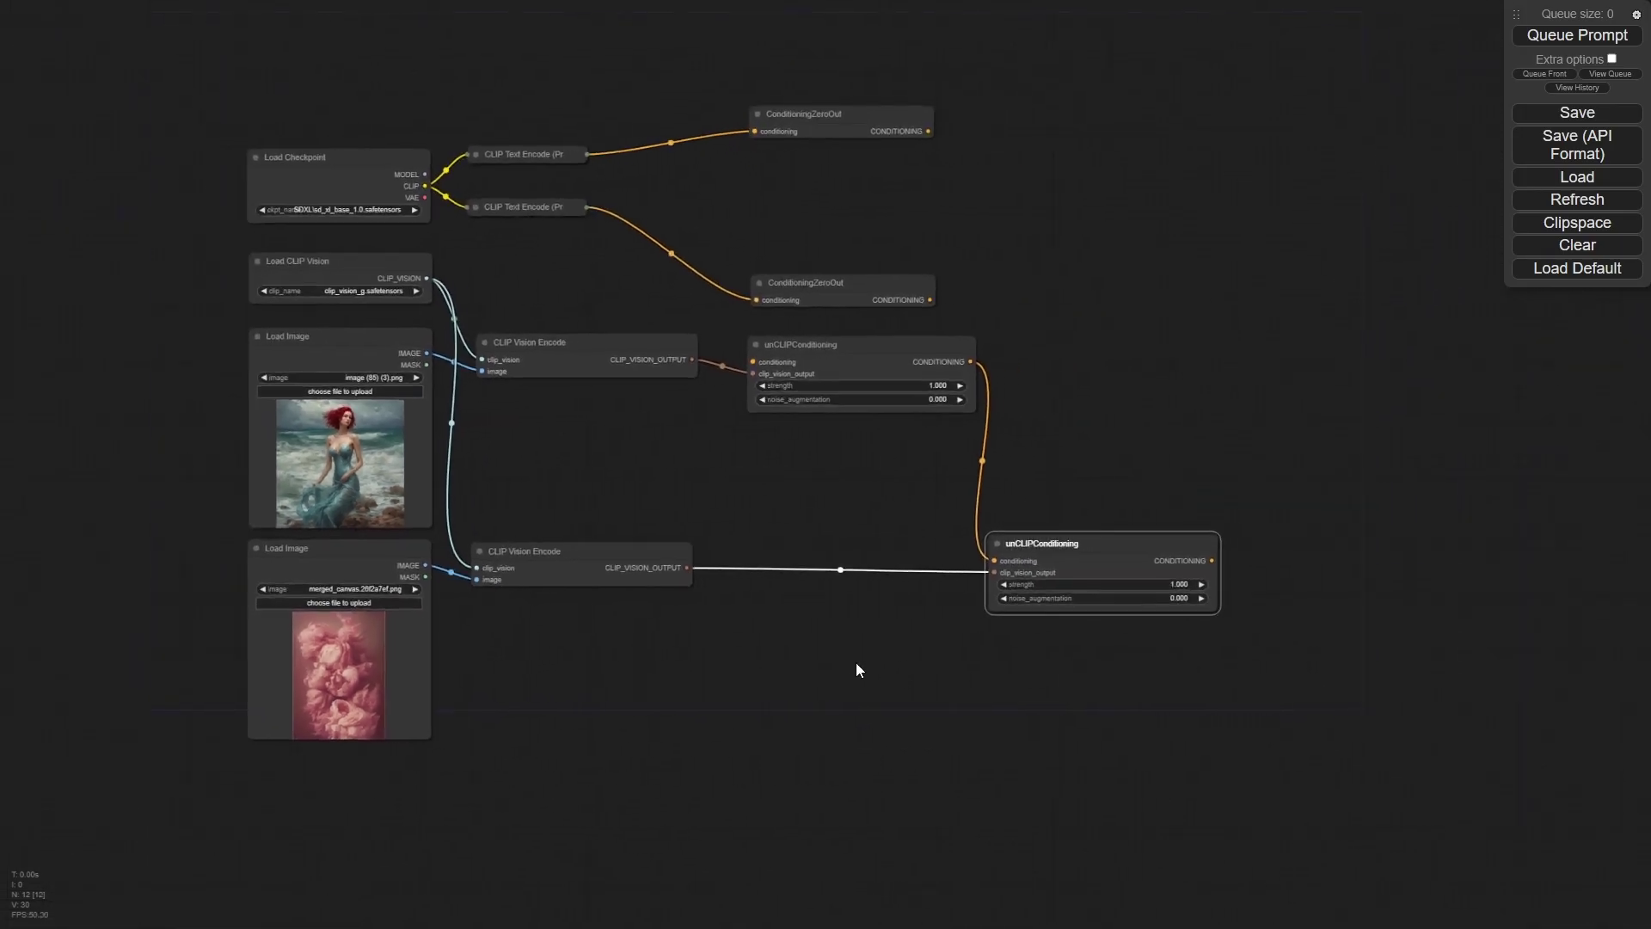
scroll(877, 652, up, 2)
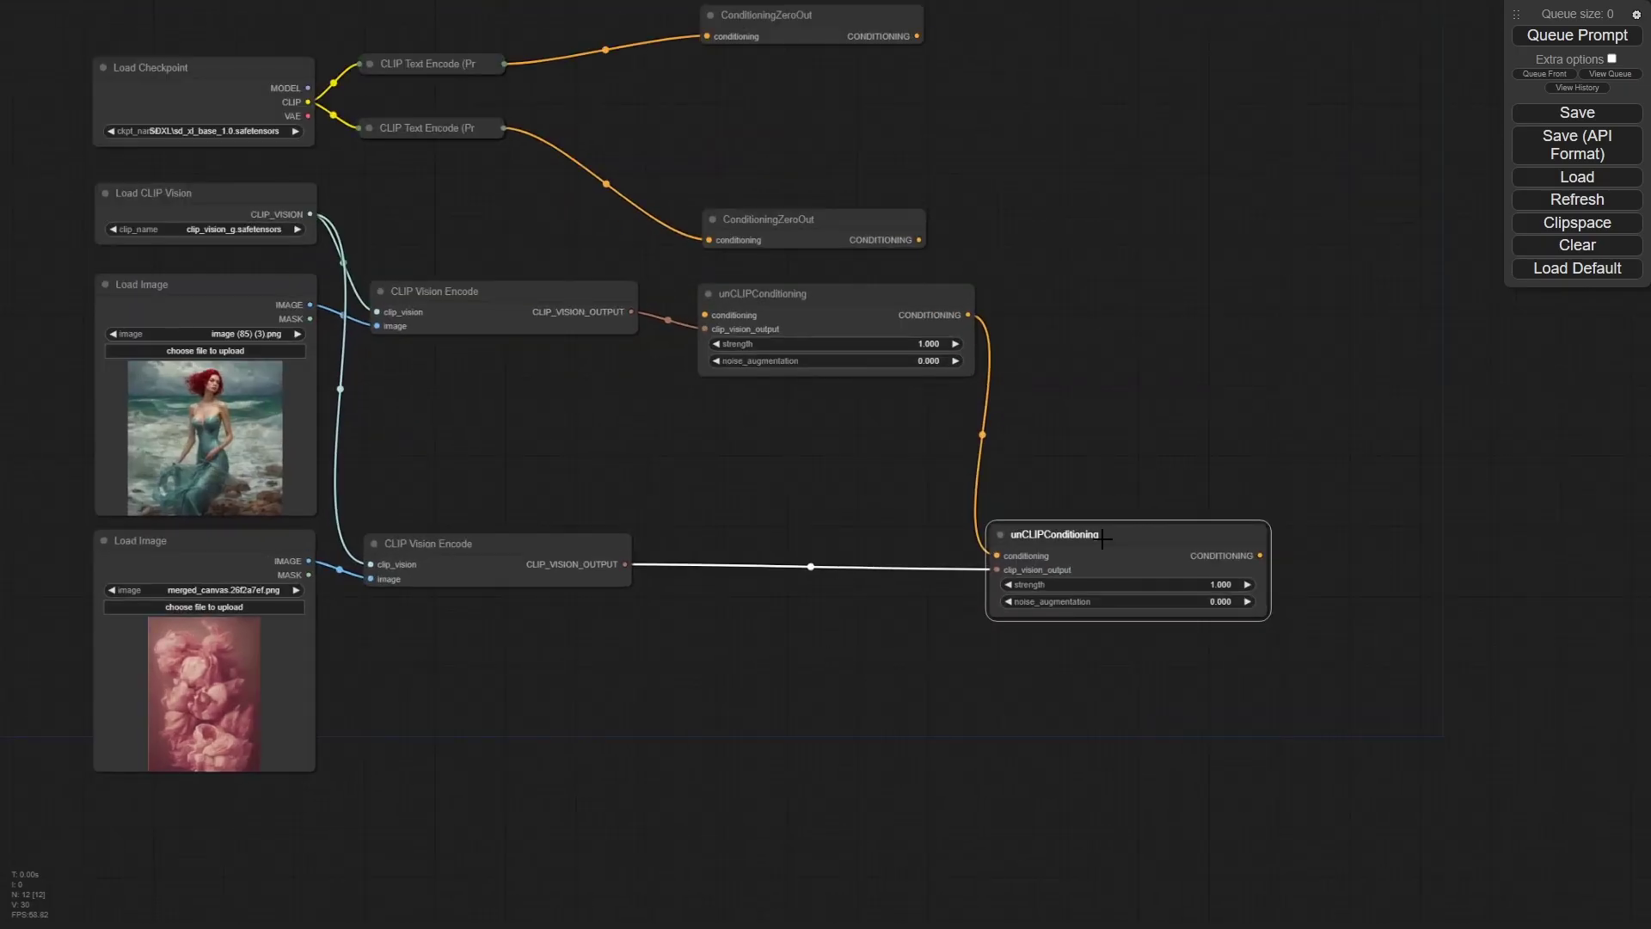
drag(1102, 538, 1165, 530)
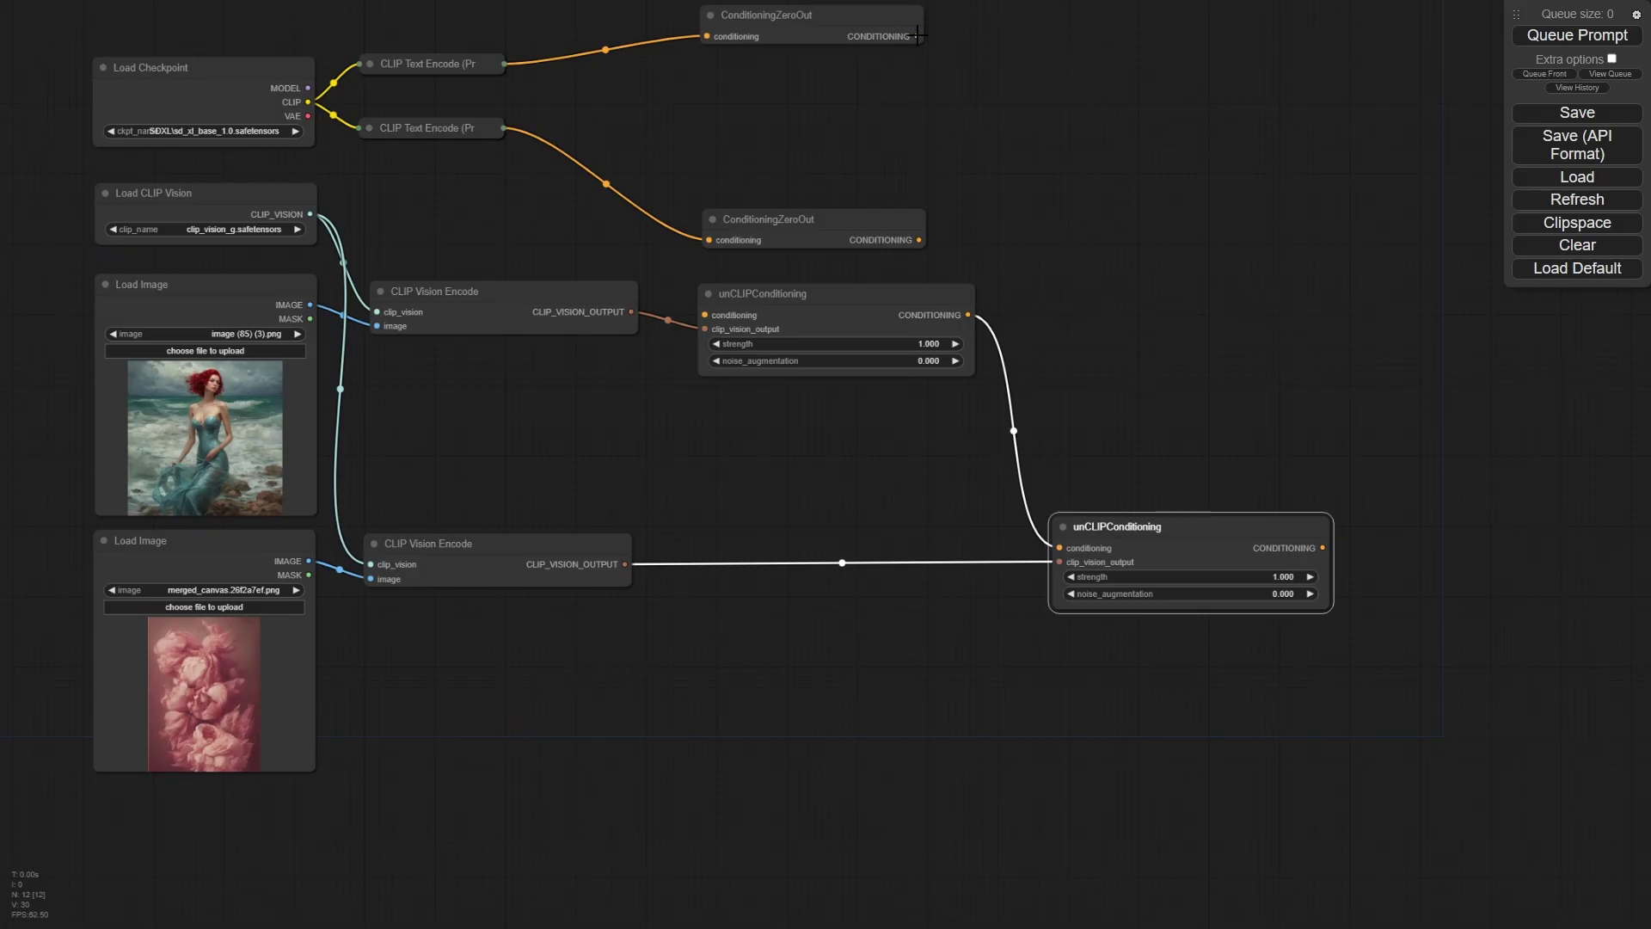
drag(918, 37, 701, 316)
Feed the top ConditioningZeroOut into the first unCLIPConditioning and stack the second zero-out below it.
drag(820, 301, 1108, 282)
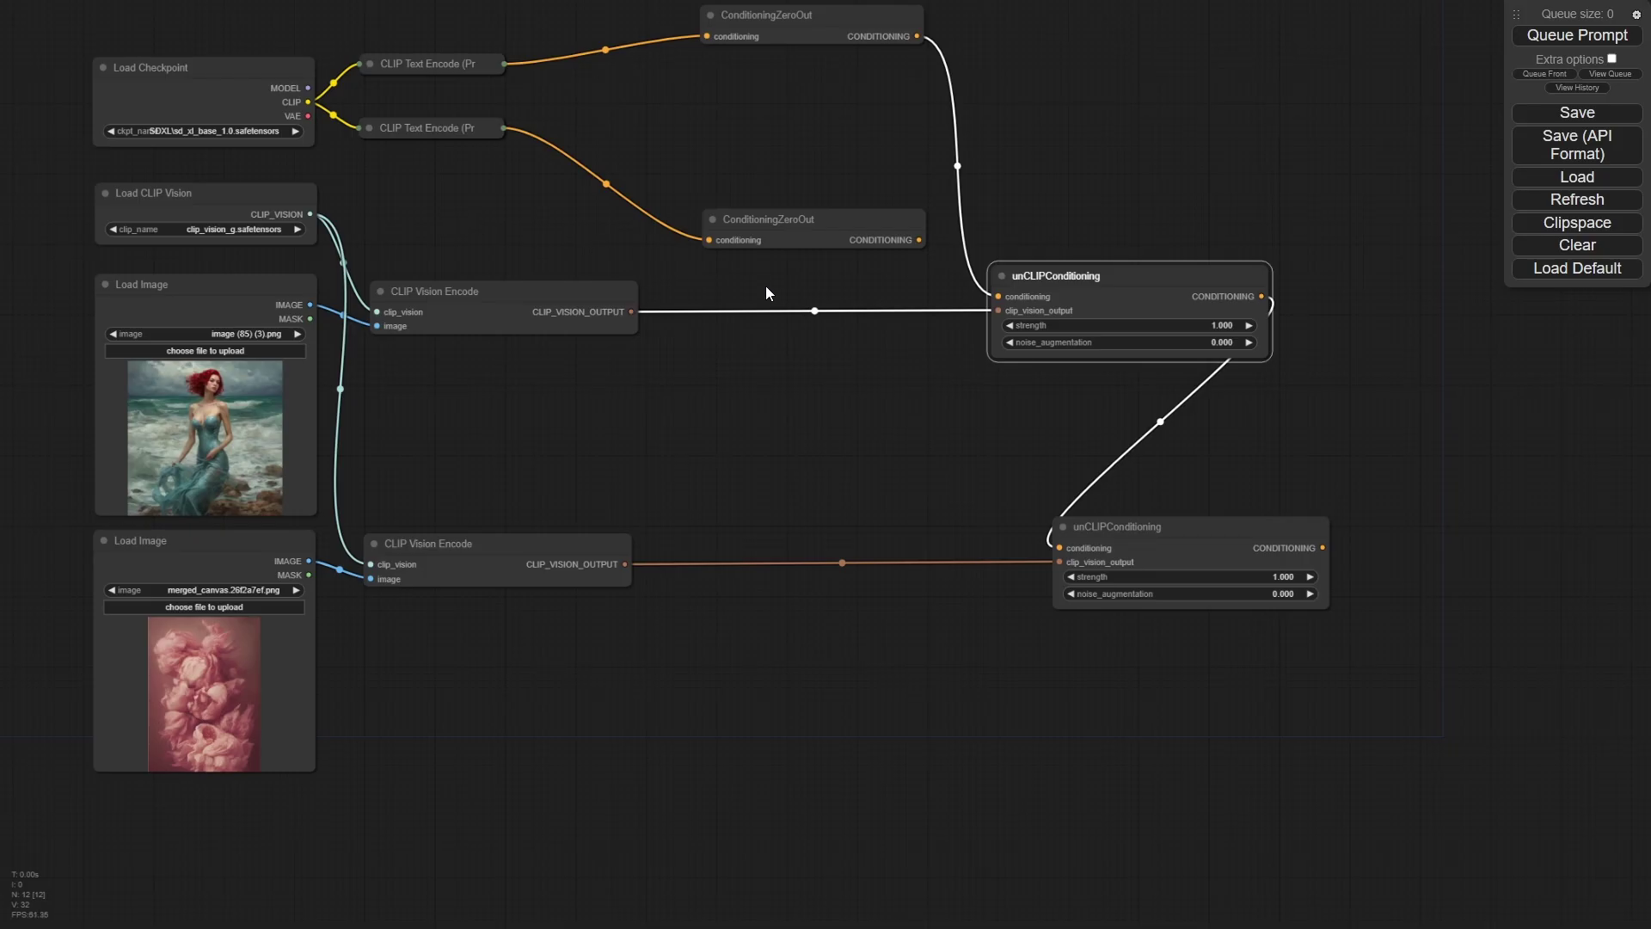
click(368, 65)
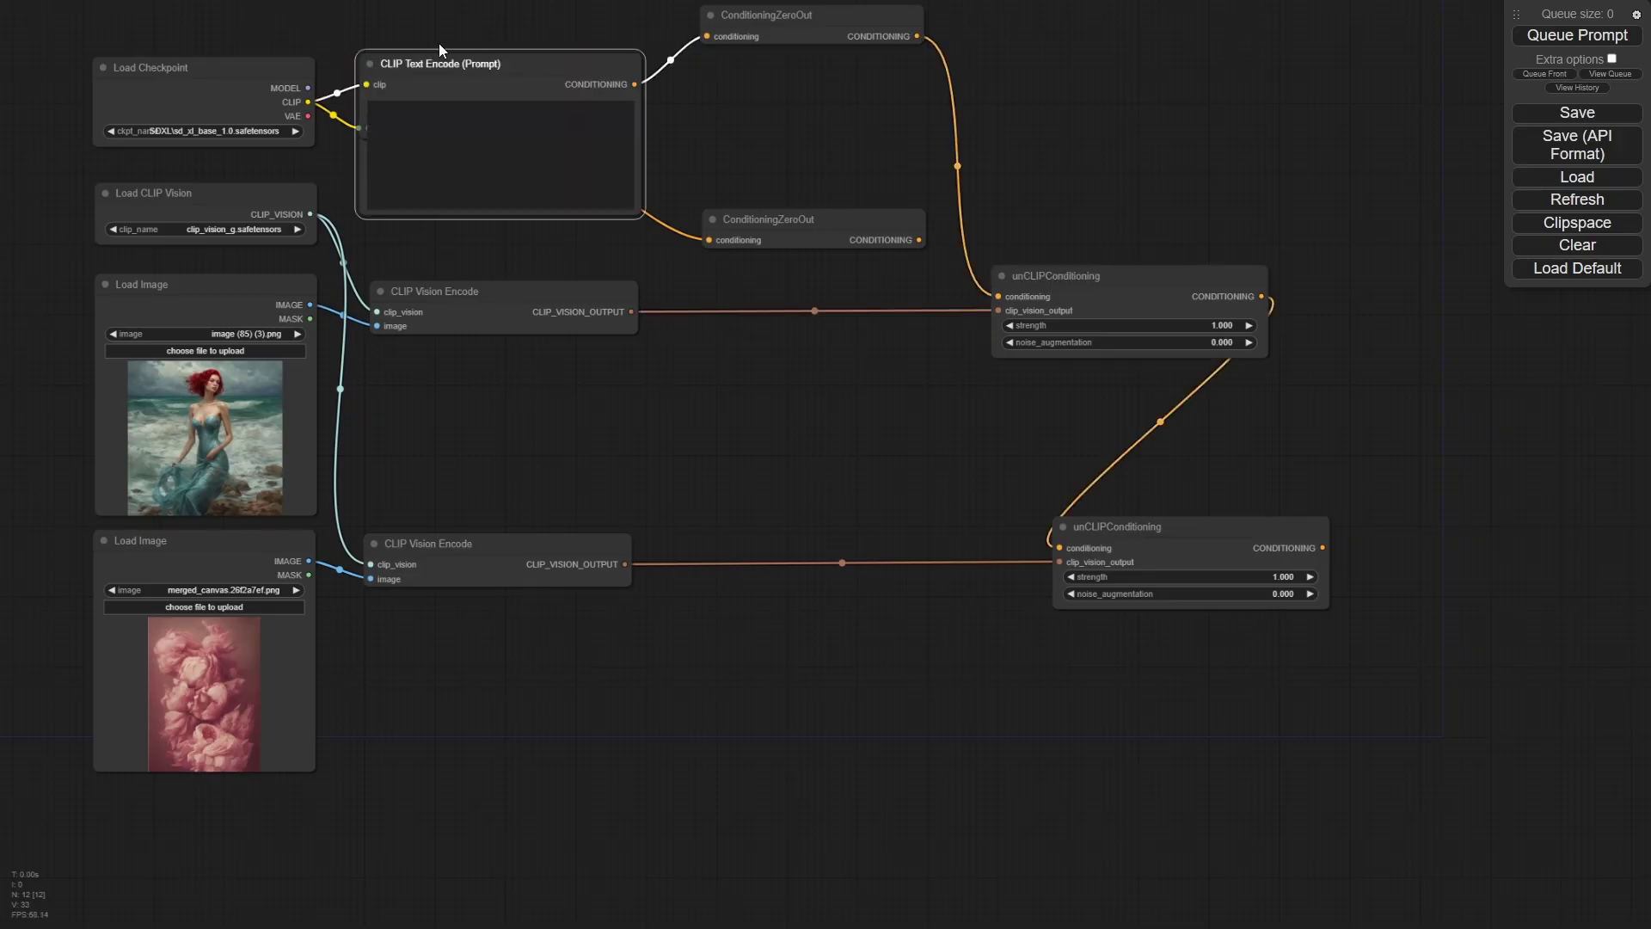
click(370, 65)
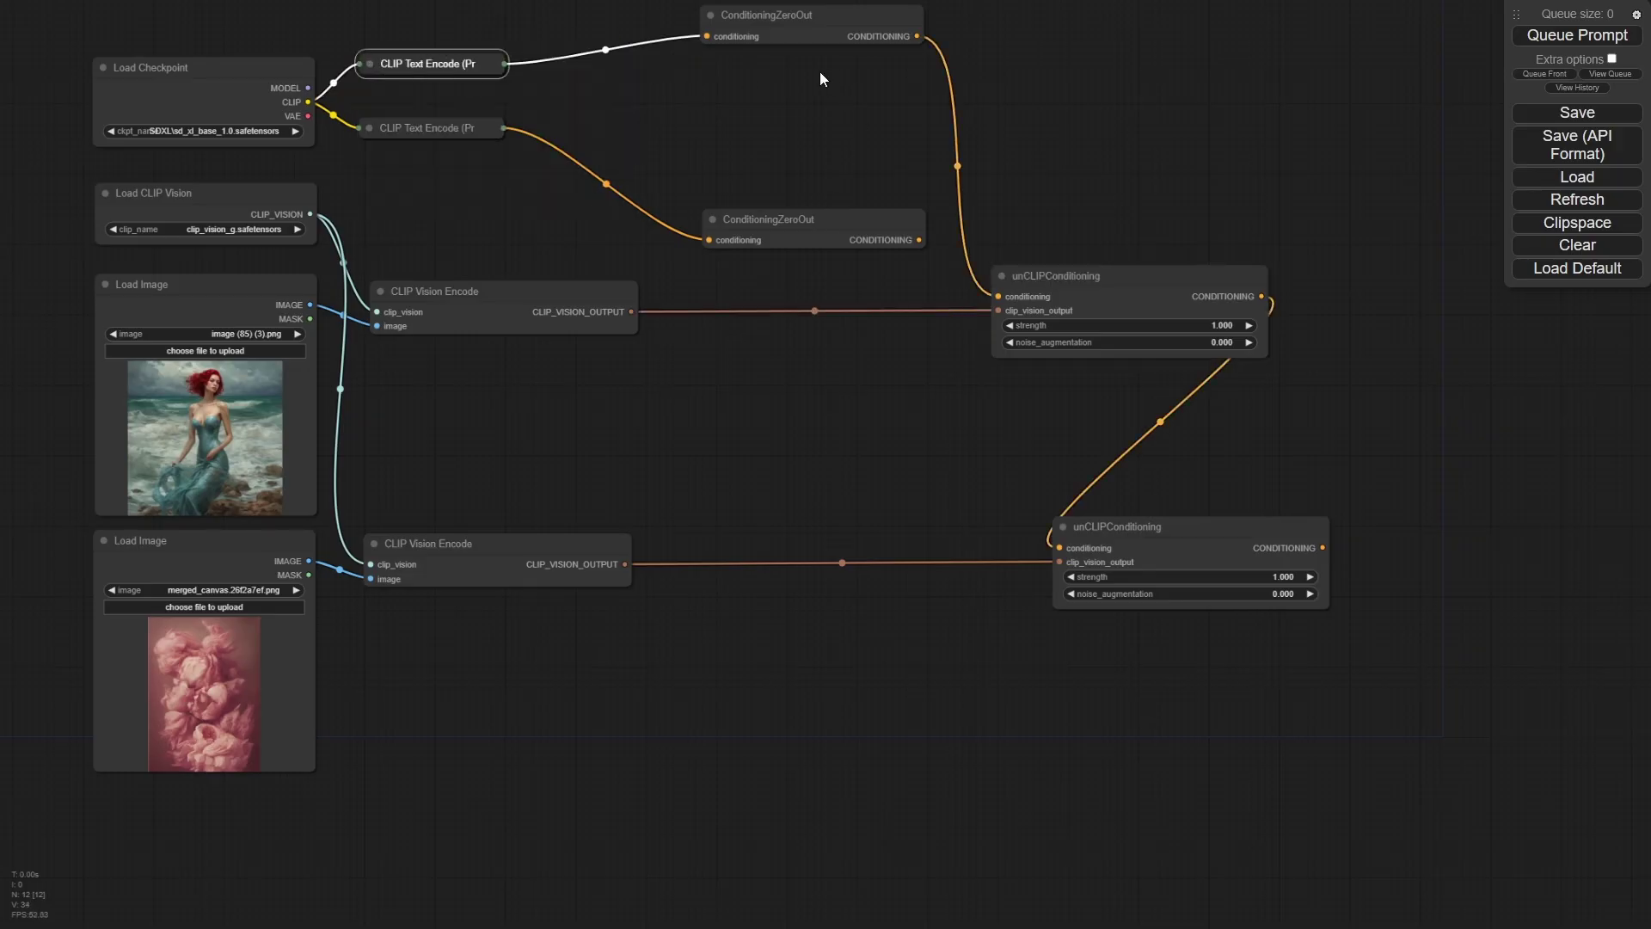
click(781, 19)
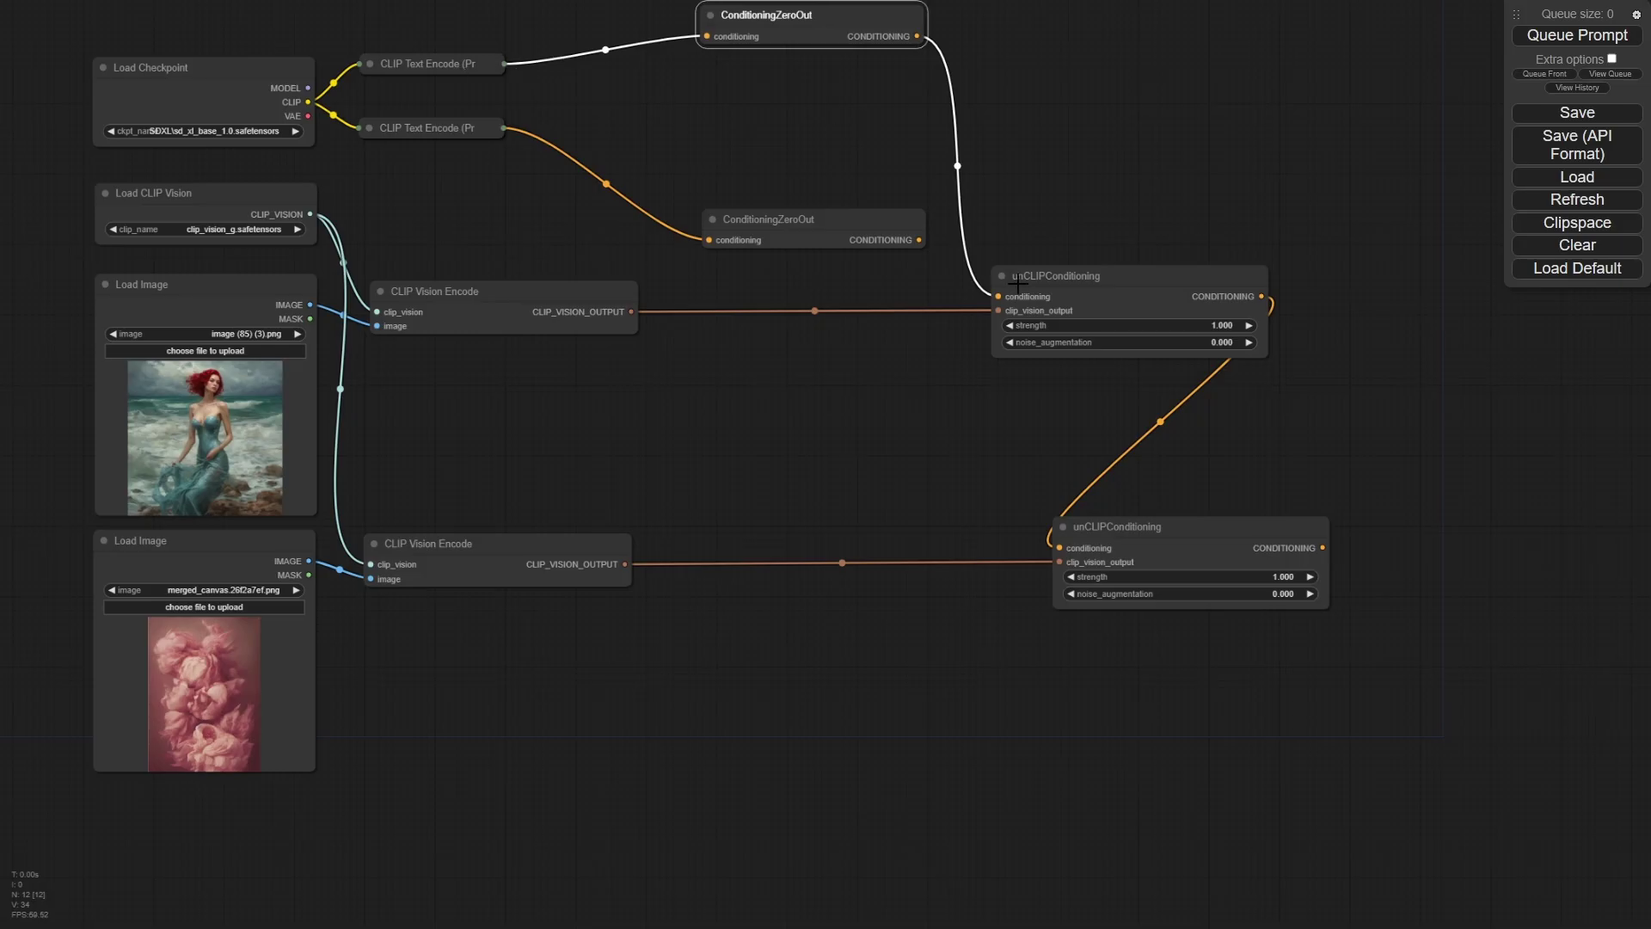
mouse_move(832, 15)
drag(853, 224, 847, 119)
drag(803, 271, 989, 396)
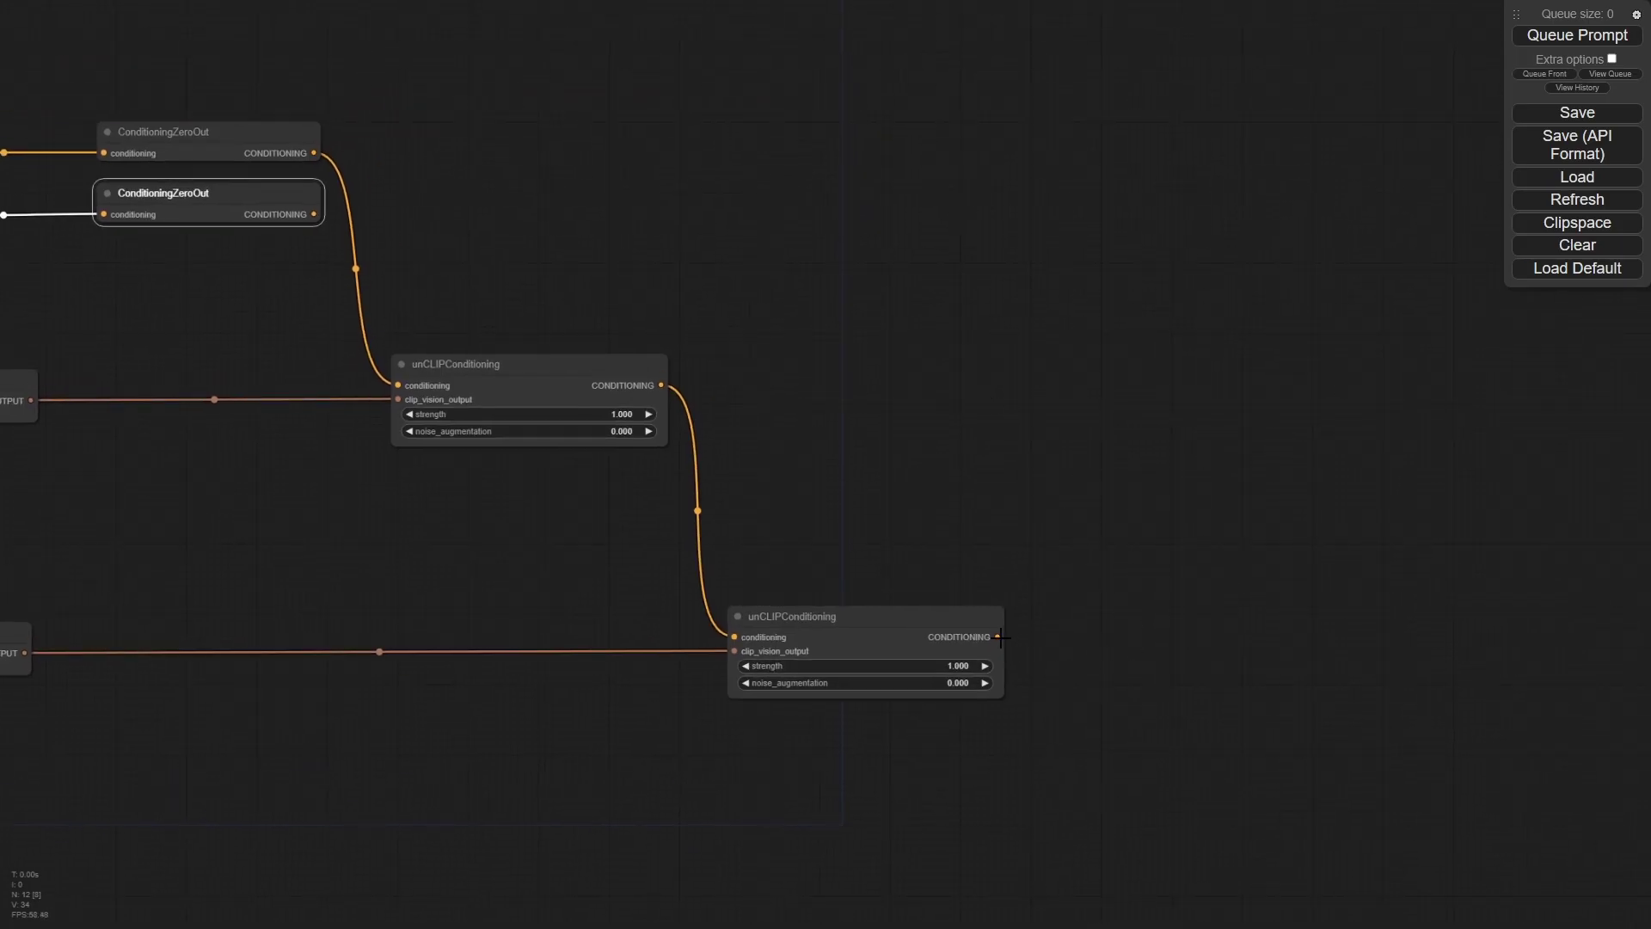
drag(998, 637, 1148, 436)
Add a KSampler with the chained unCLIP conditioning as positive and the second zeroed conditioning as negative.
click(1127, 545)
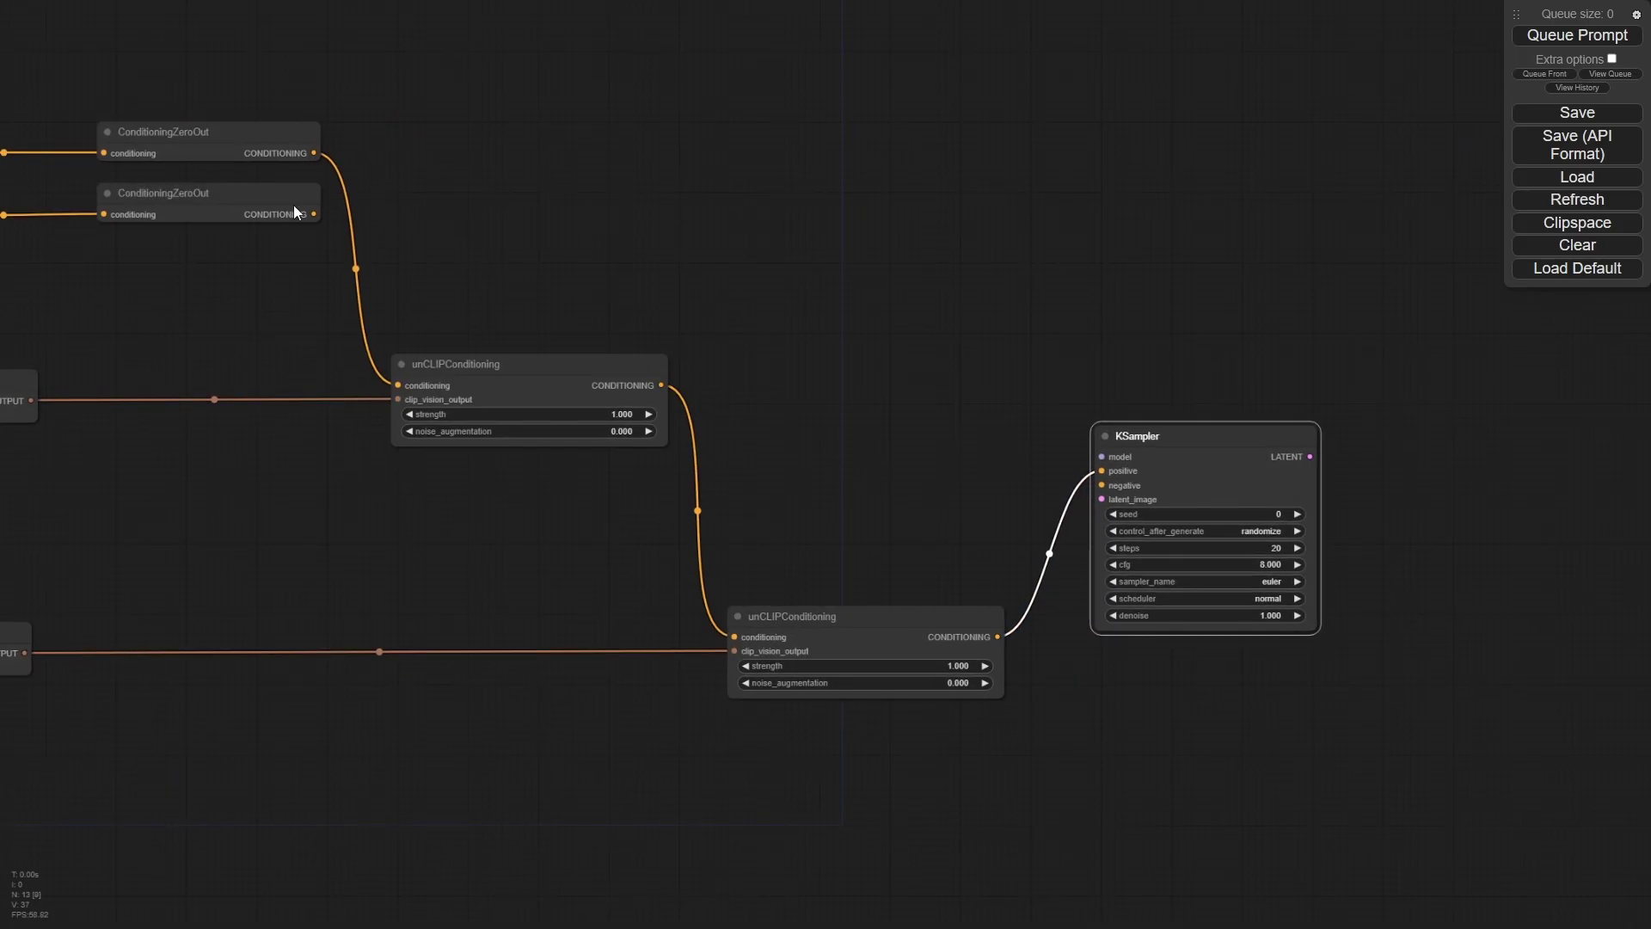
drag(316, 213, 1100, 485)
drag(255, 343, 773, 326)
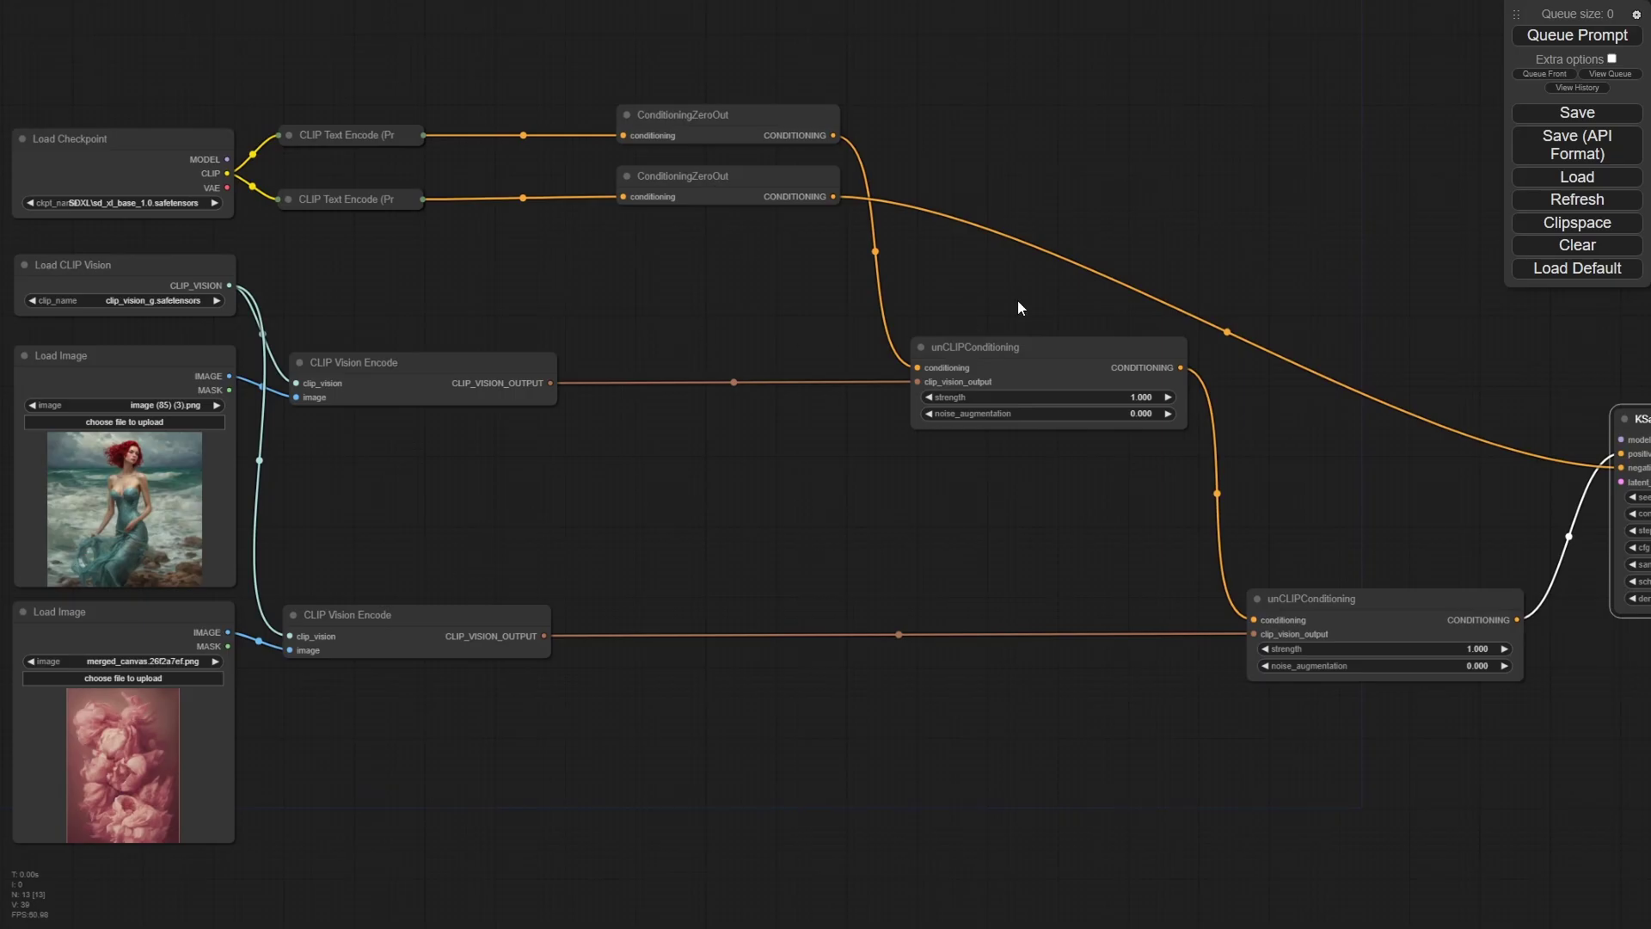
drag(1018, 301, 873, 385)
Route the checkpoint's MODEL to the KSampler and its VAE through Reroute points.
drag(81, 243, 1475, 523)
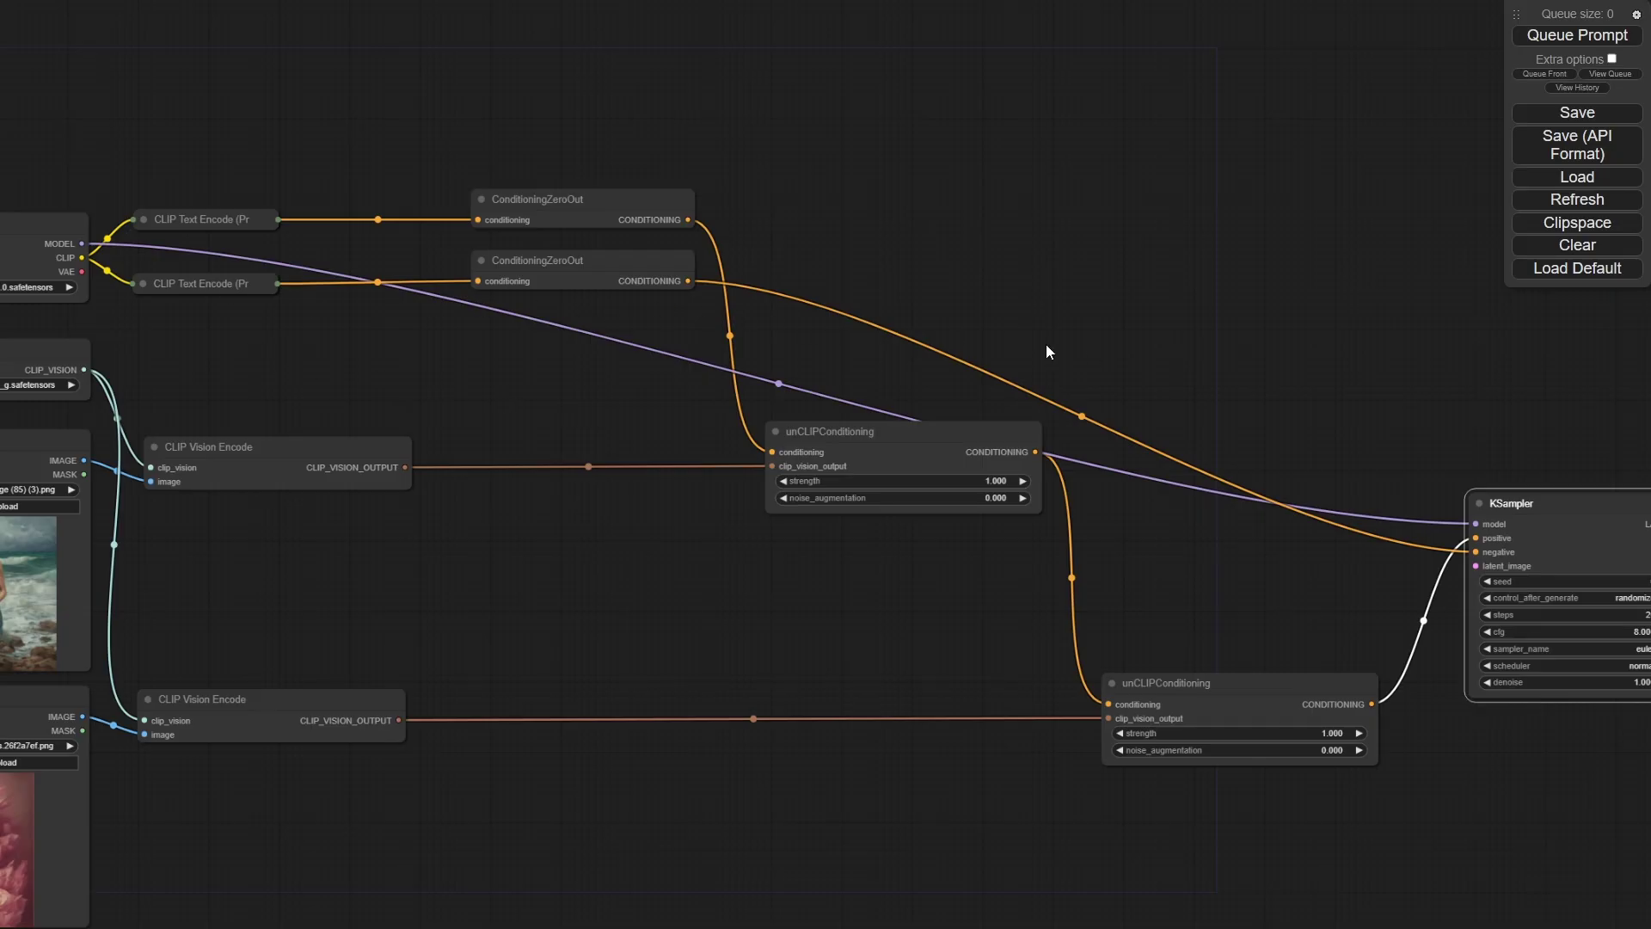
key(ctrl+z)
drag(80, 244, 1476, 523)
click(986, 282)
drag(82, 272, 1093, 265)
click(1066, 309)
click(1125, 325)
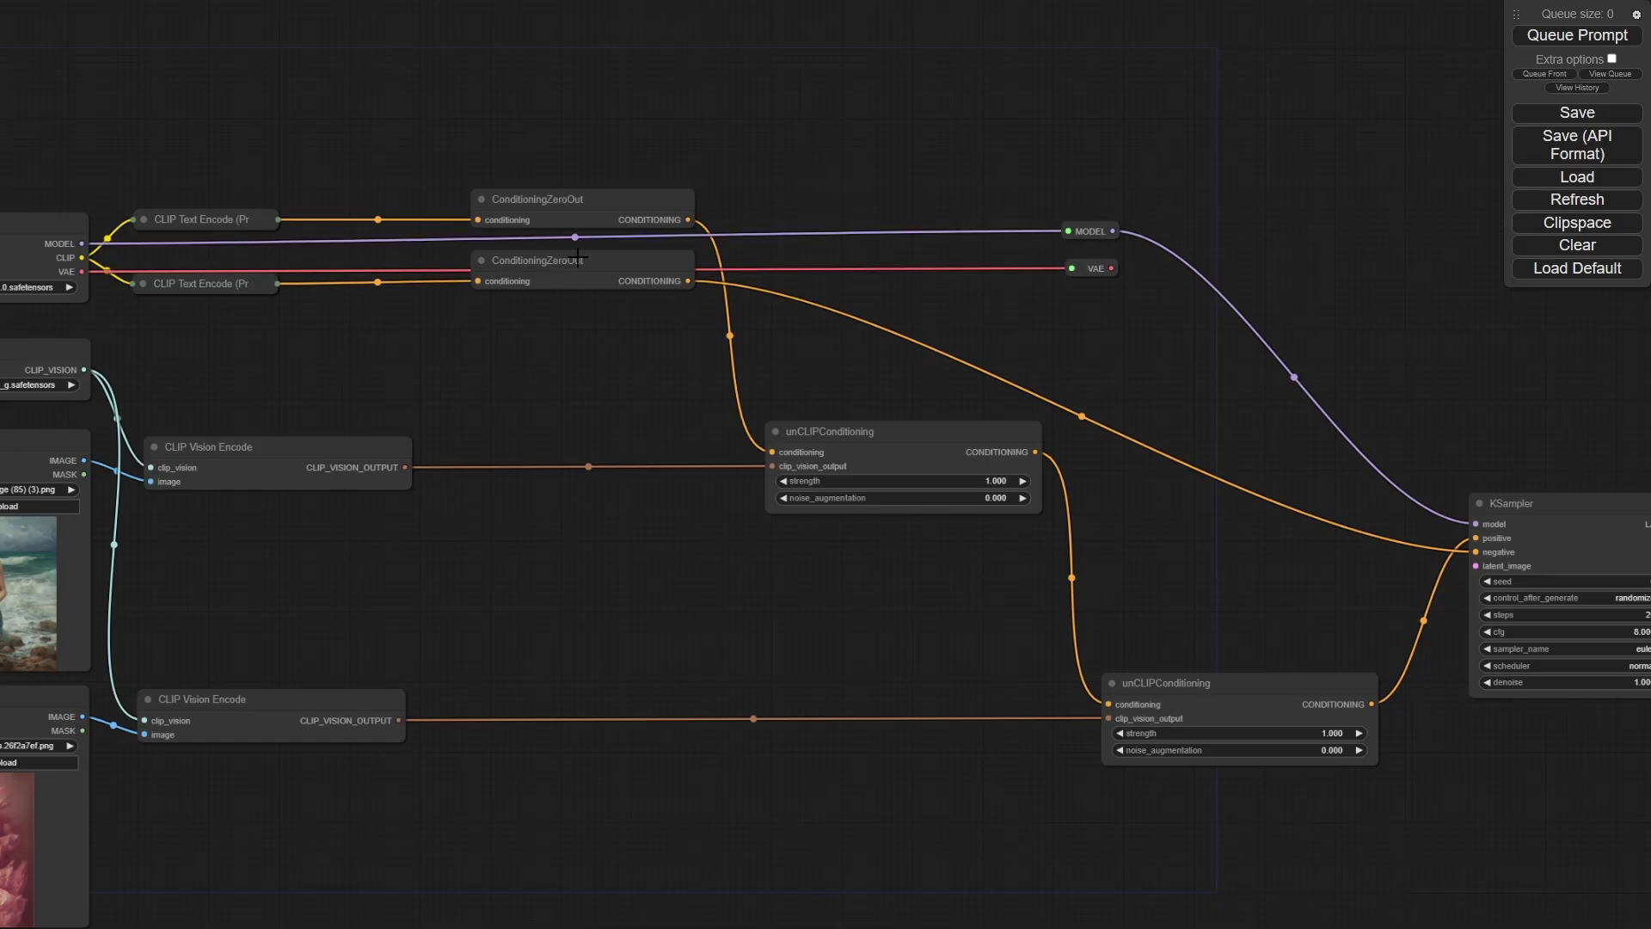
Move the second CLIP Text Encode and ConditioningZeroOut down slightly and recenter the graph.
click(578, 258)
shift+click(216, 285)
drag(217, 286, 218, 325)
double_click(1071, 337)
drag(1046, 320, 792, 316)
Attach an Empty Latent Image to the KSampler's latent input, sized 1024 × 1024.
drag(1179, 555, 882, 727)
click(1169, 793)
click(1033, 741)
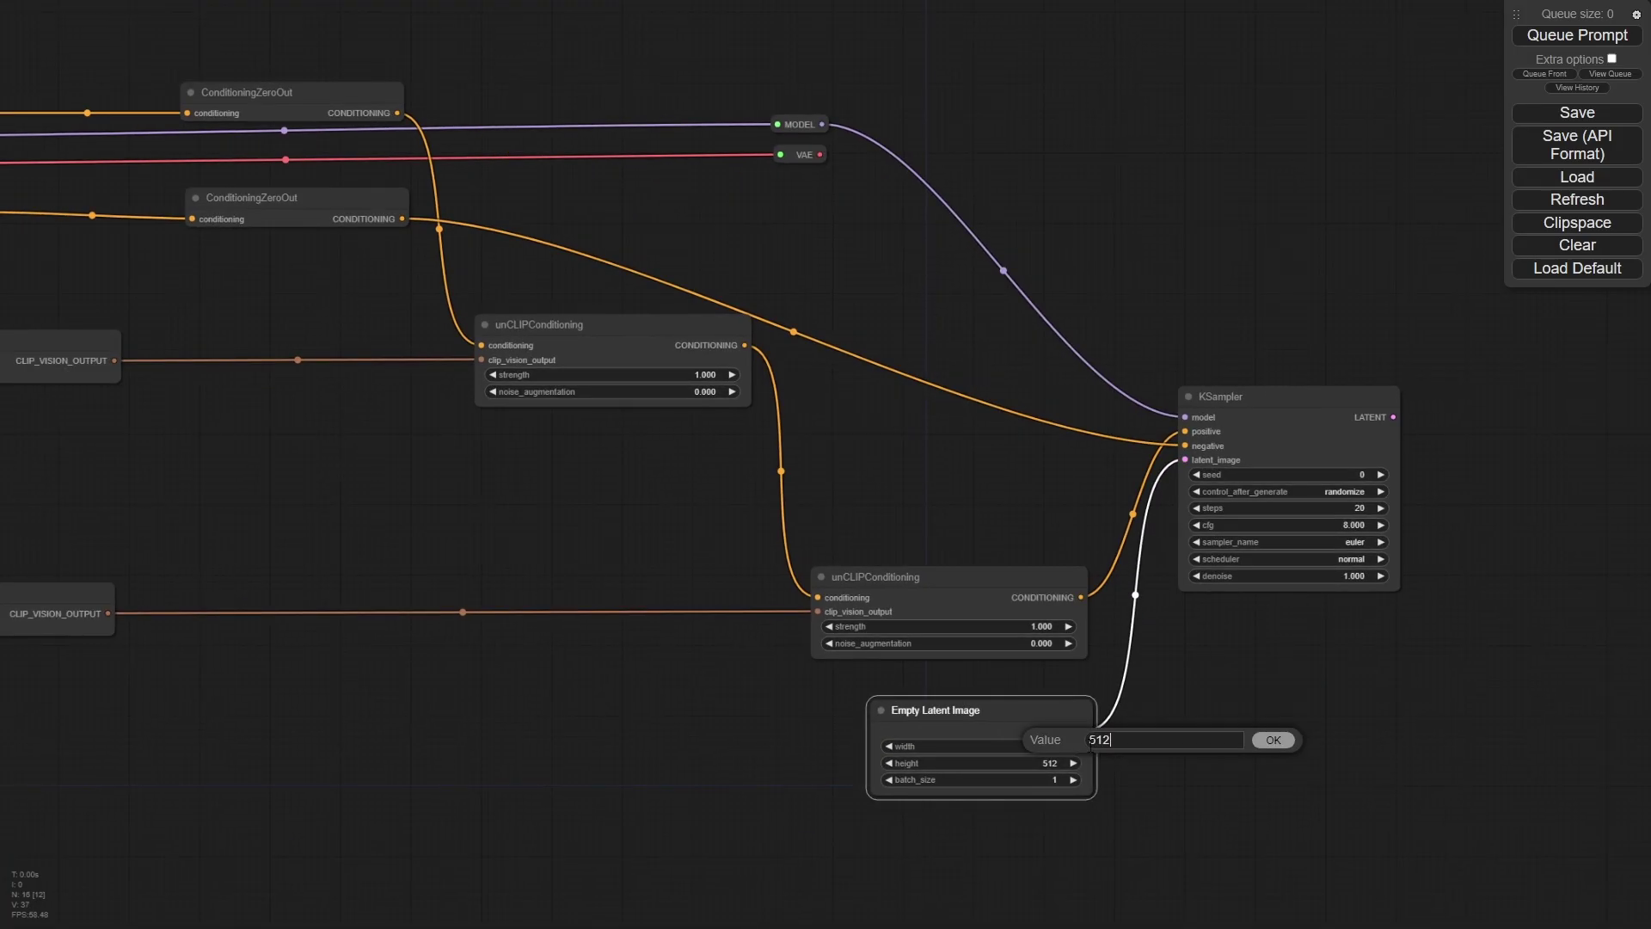
double_click(1105, 741)
text(1024)
key(Return)
click(1045, 762)
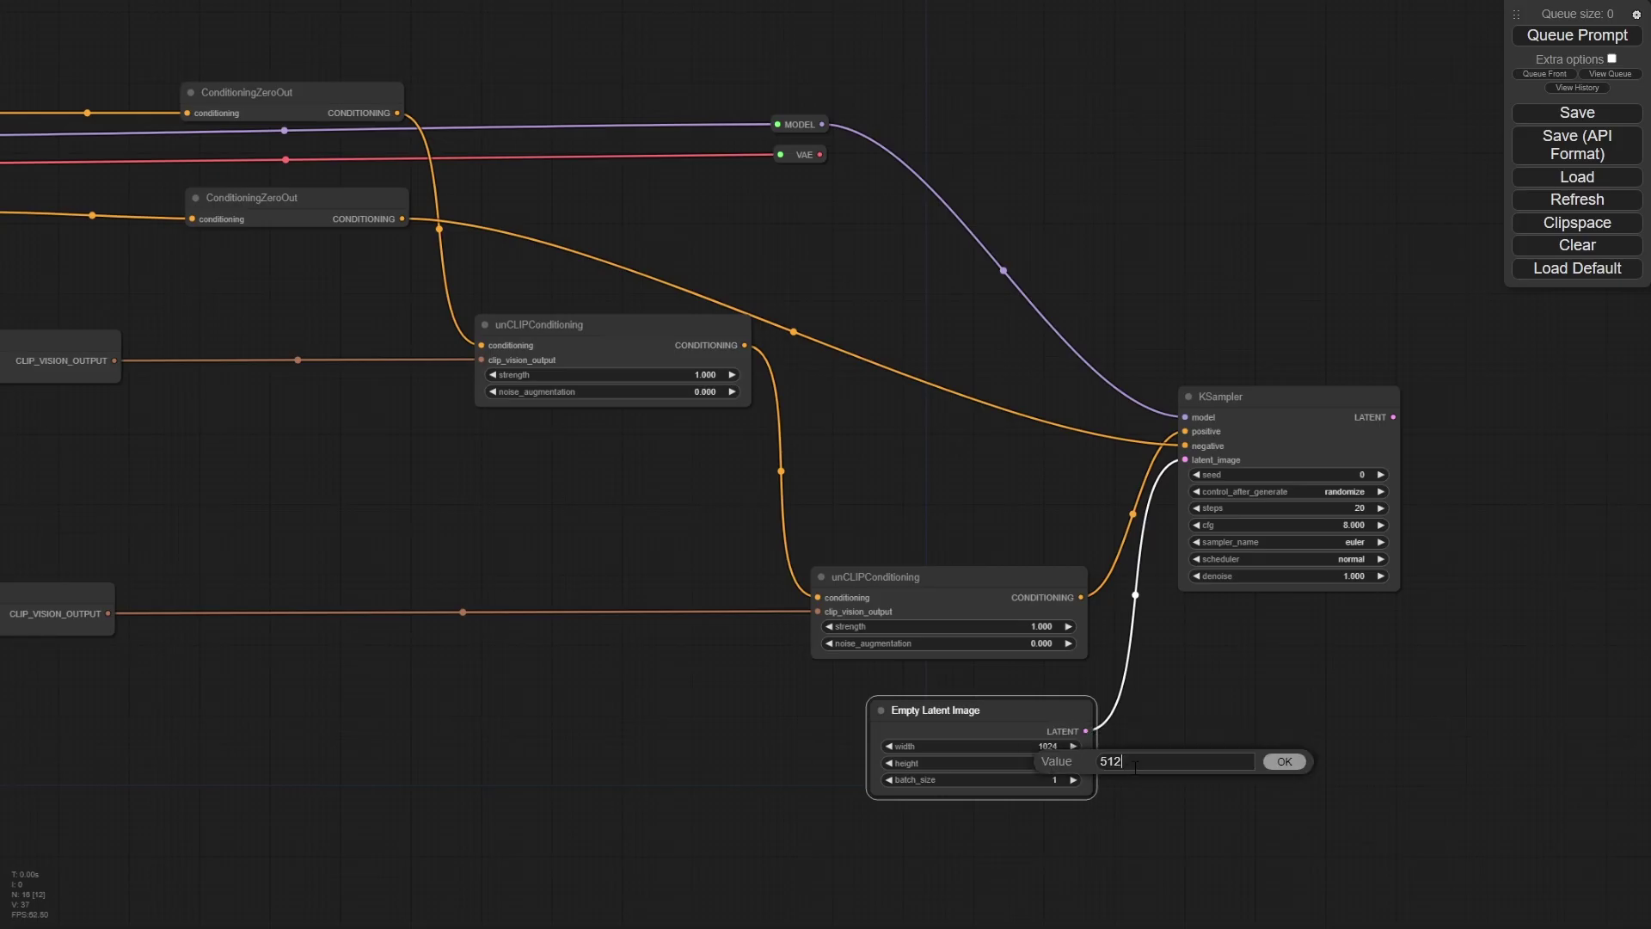
text(1024)
key(Return)
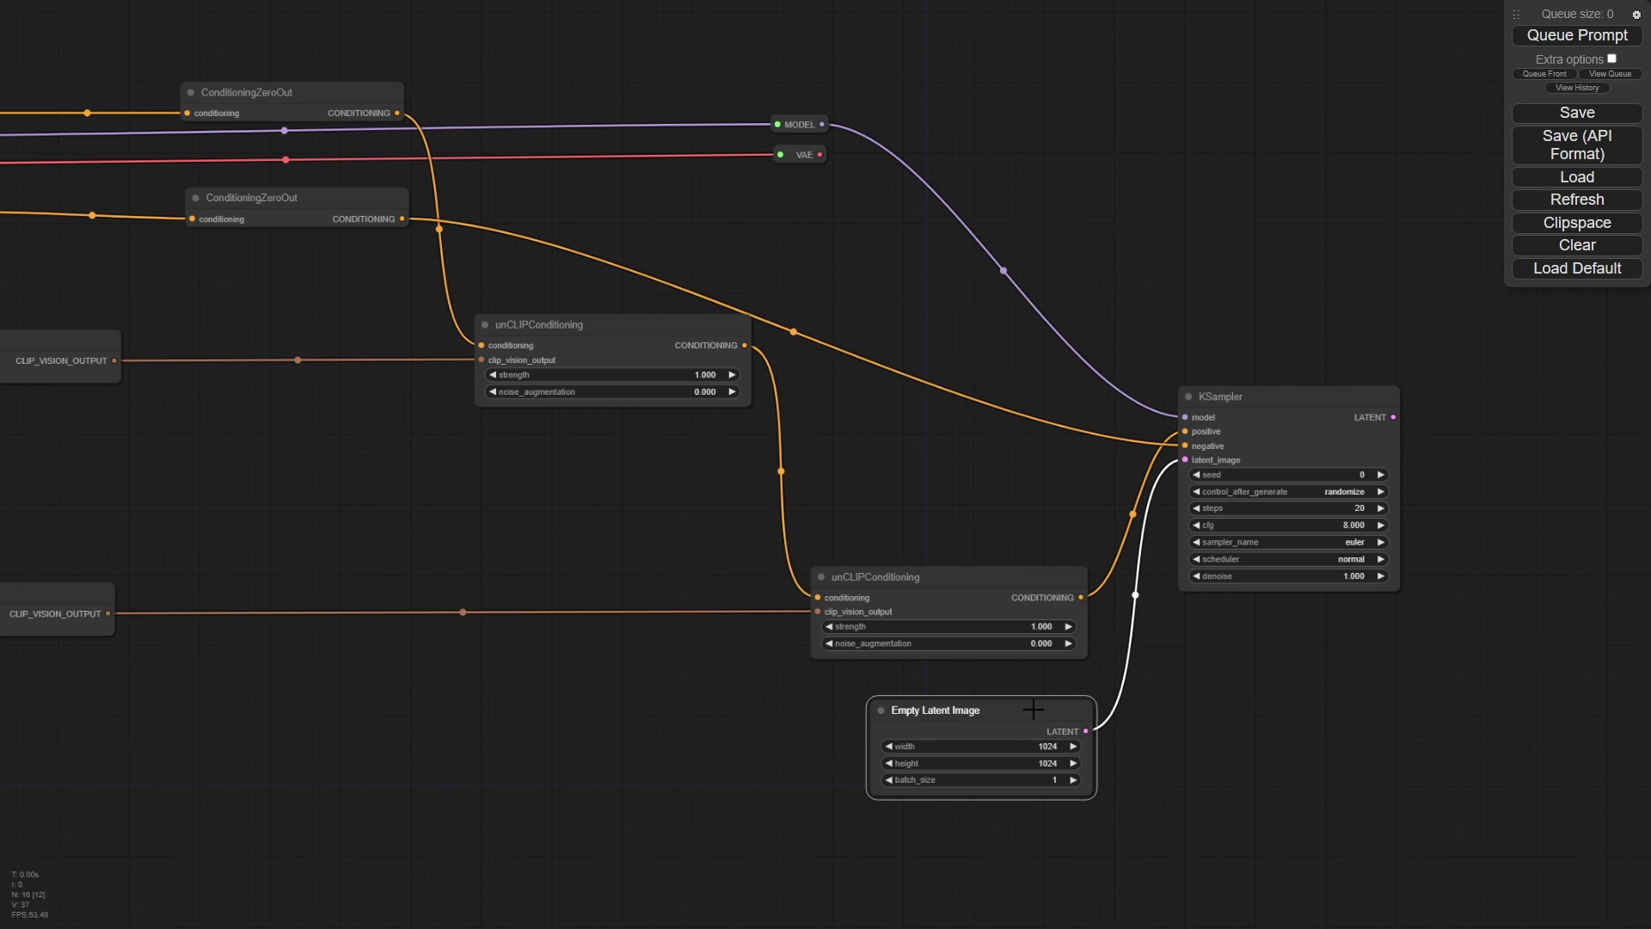
Decode the KSampler output with VAE Decode using the rerouted VAE and add a Save Image node.
drag(1326, 665, 1072, 546)
drag(1048, 451, 1160, 310)
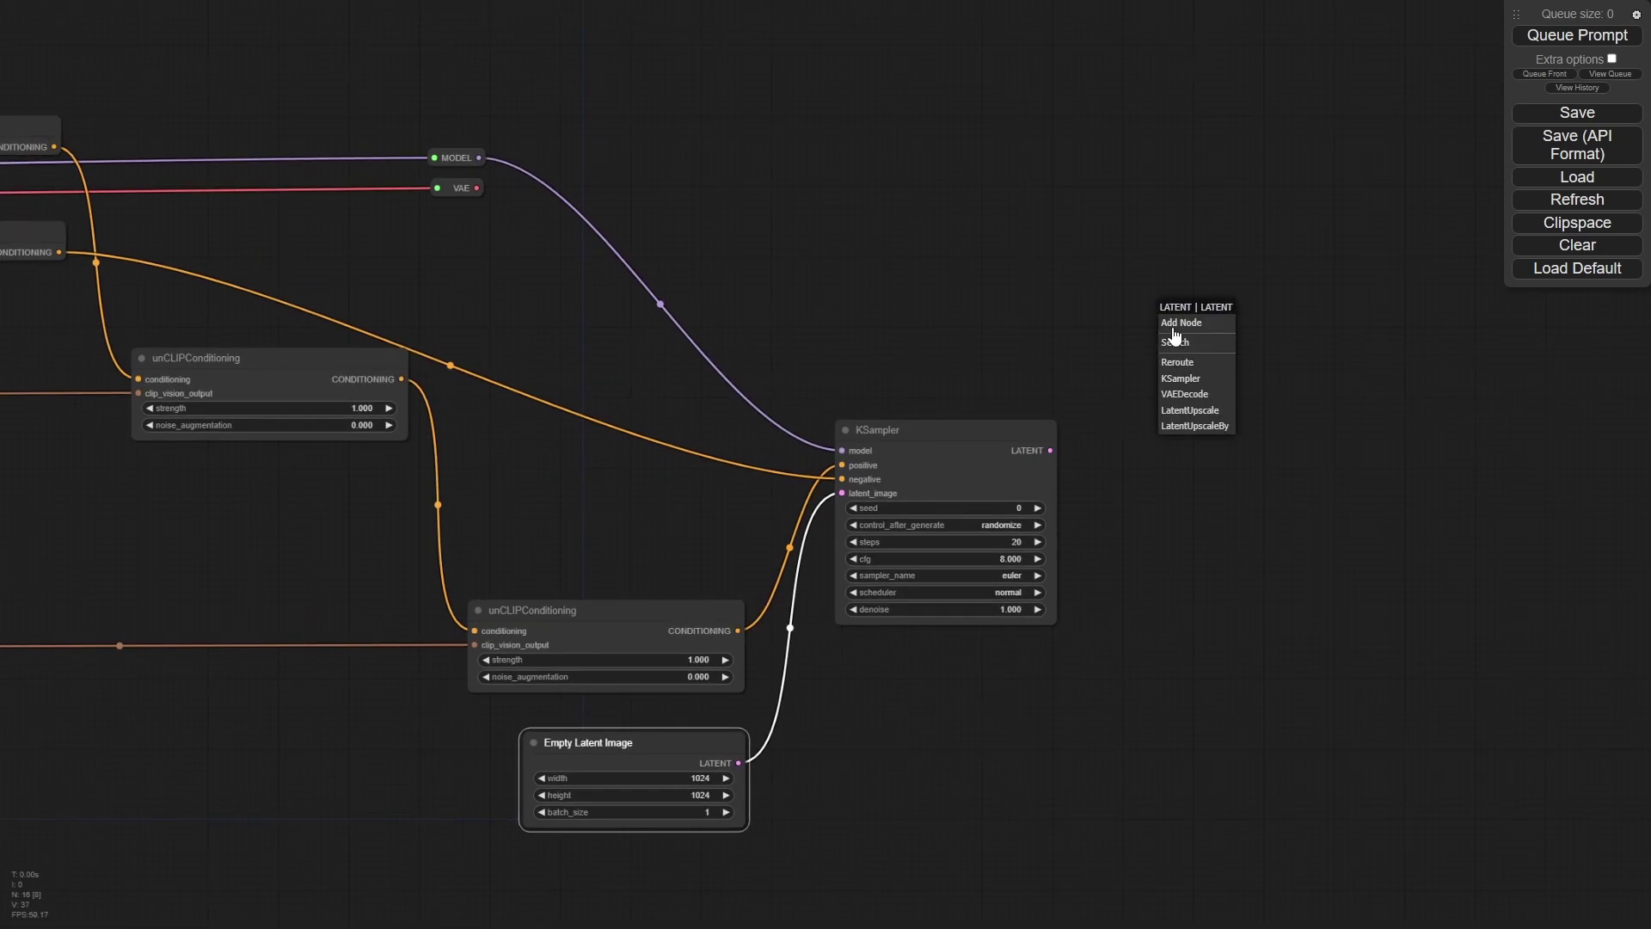
click(1199, 395)
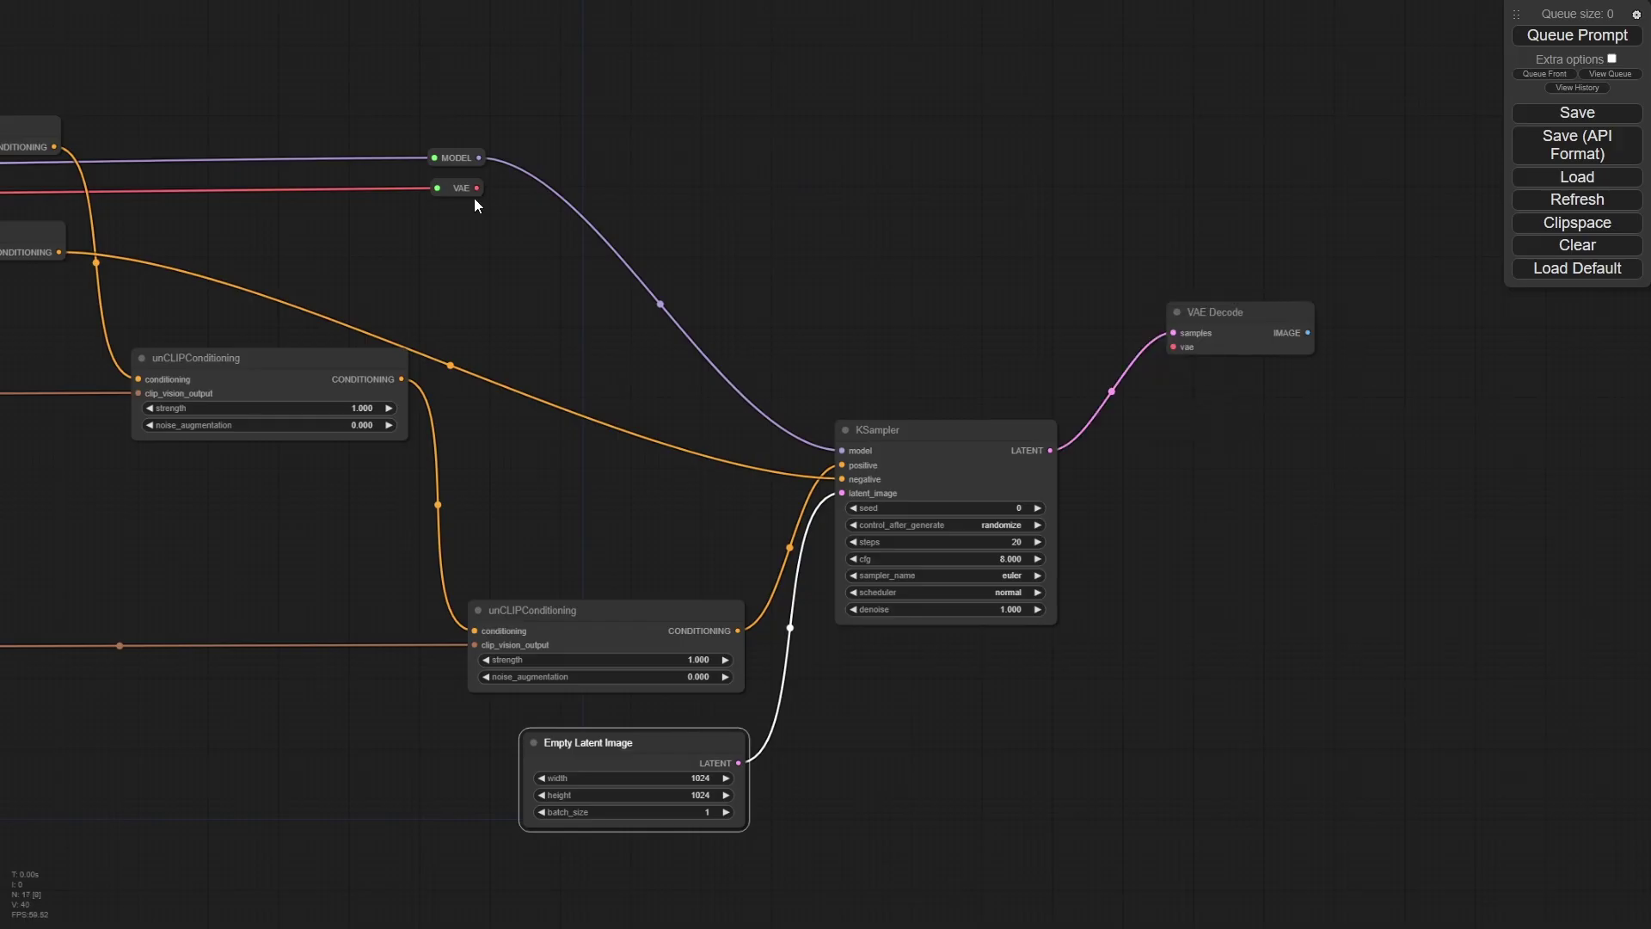
drag(477, 187, 1221, 314)
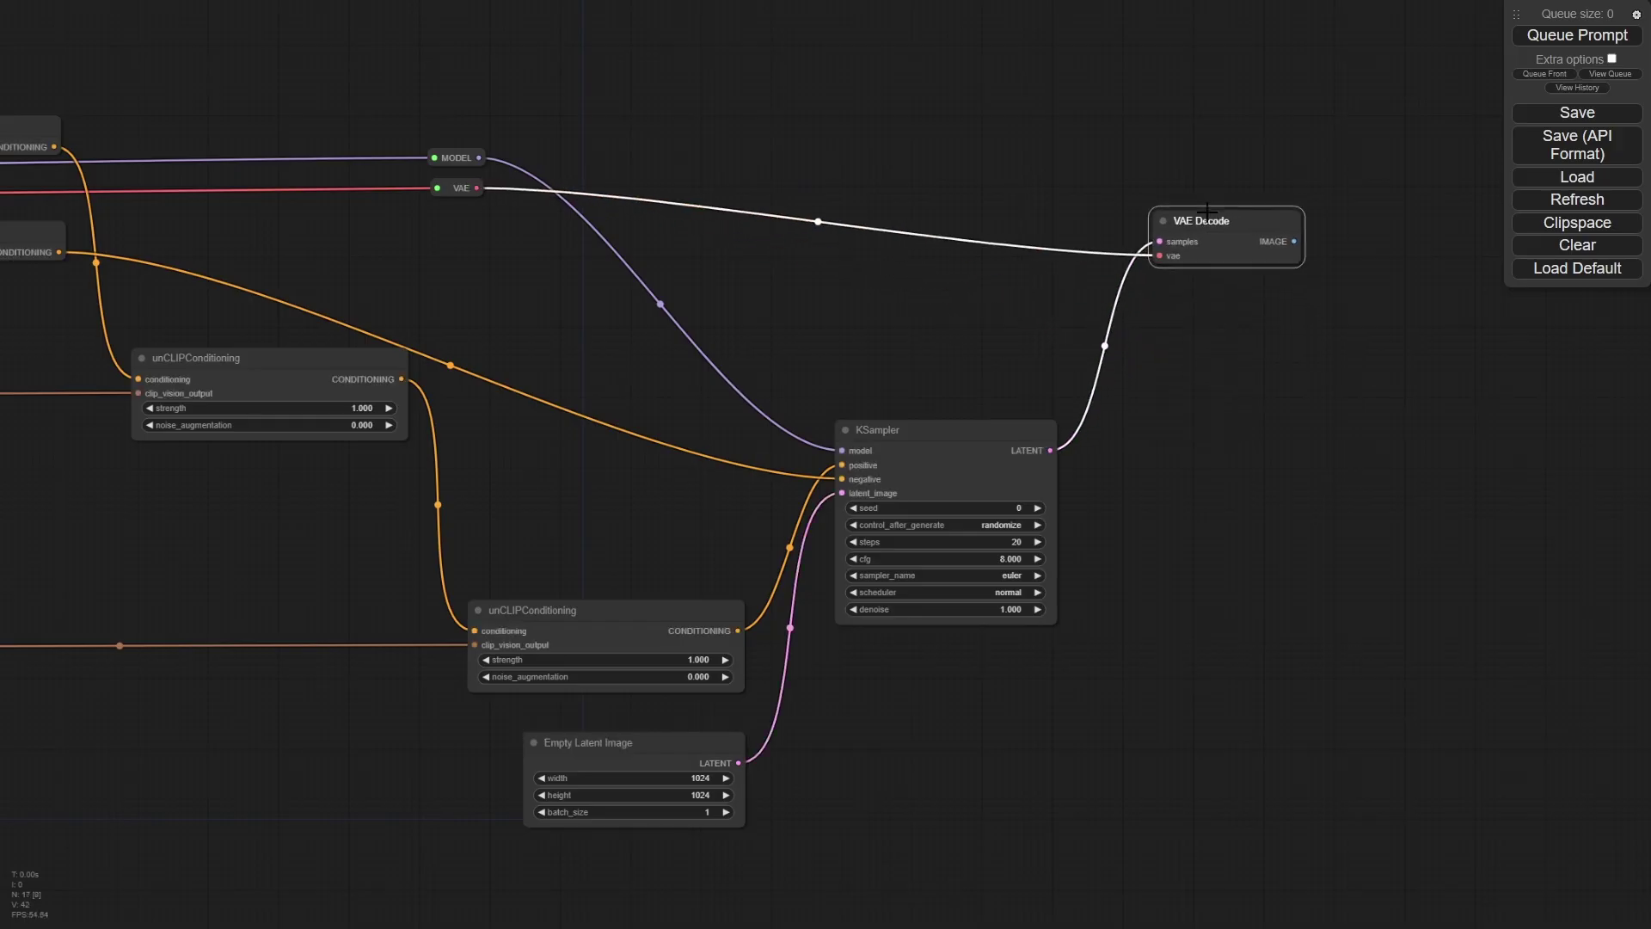
drag(1207, 212, 1235, 260)
click(1393, 260)
Queue the prompt to run the whole graph and generate the blended image.
drag(669, 500, 1039, 428)
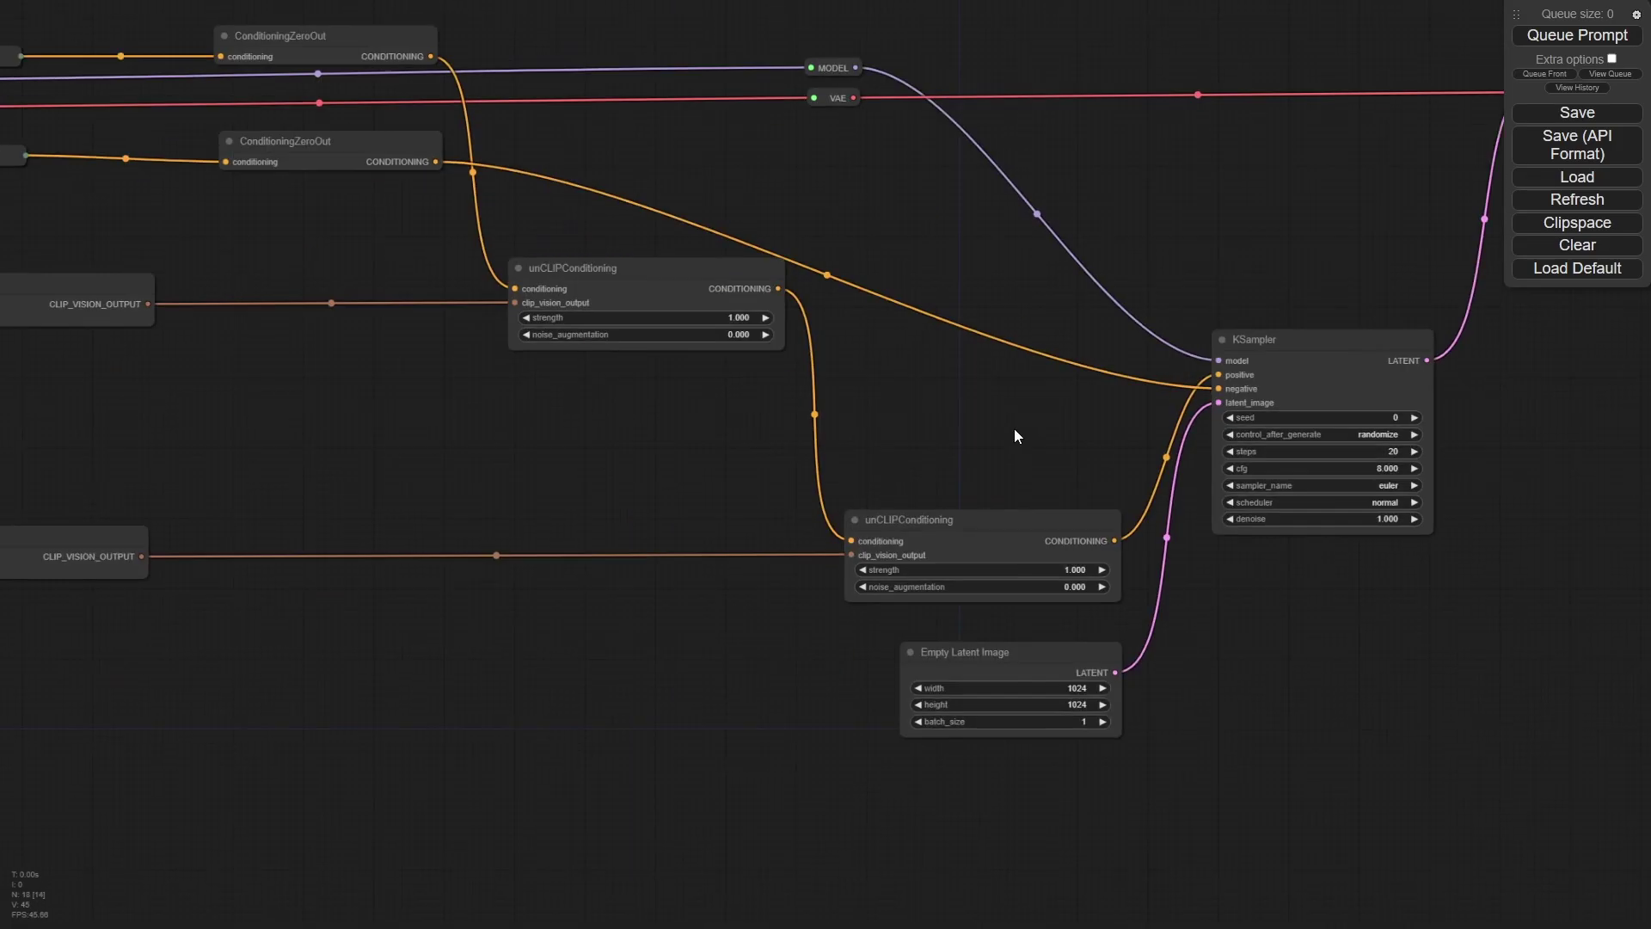
drag(807, 408, 1142, 465)
drag(497, 399, 663, 461)
drag(219, 528, 210, 415)
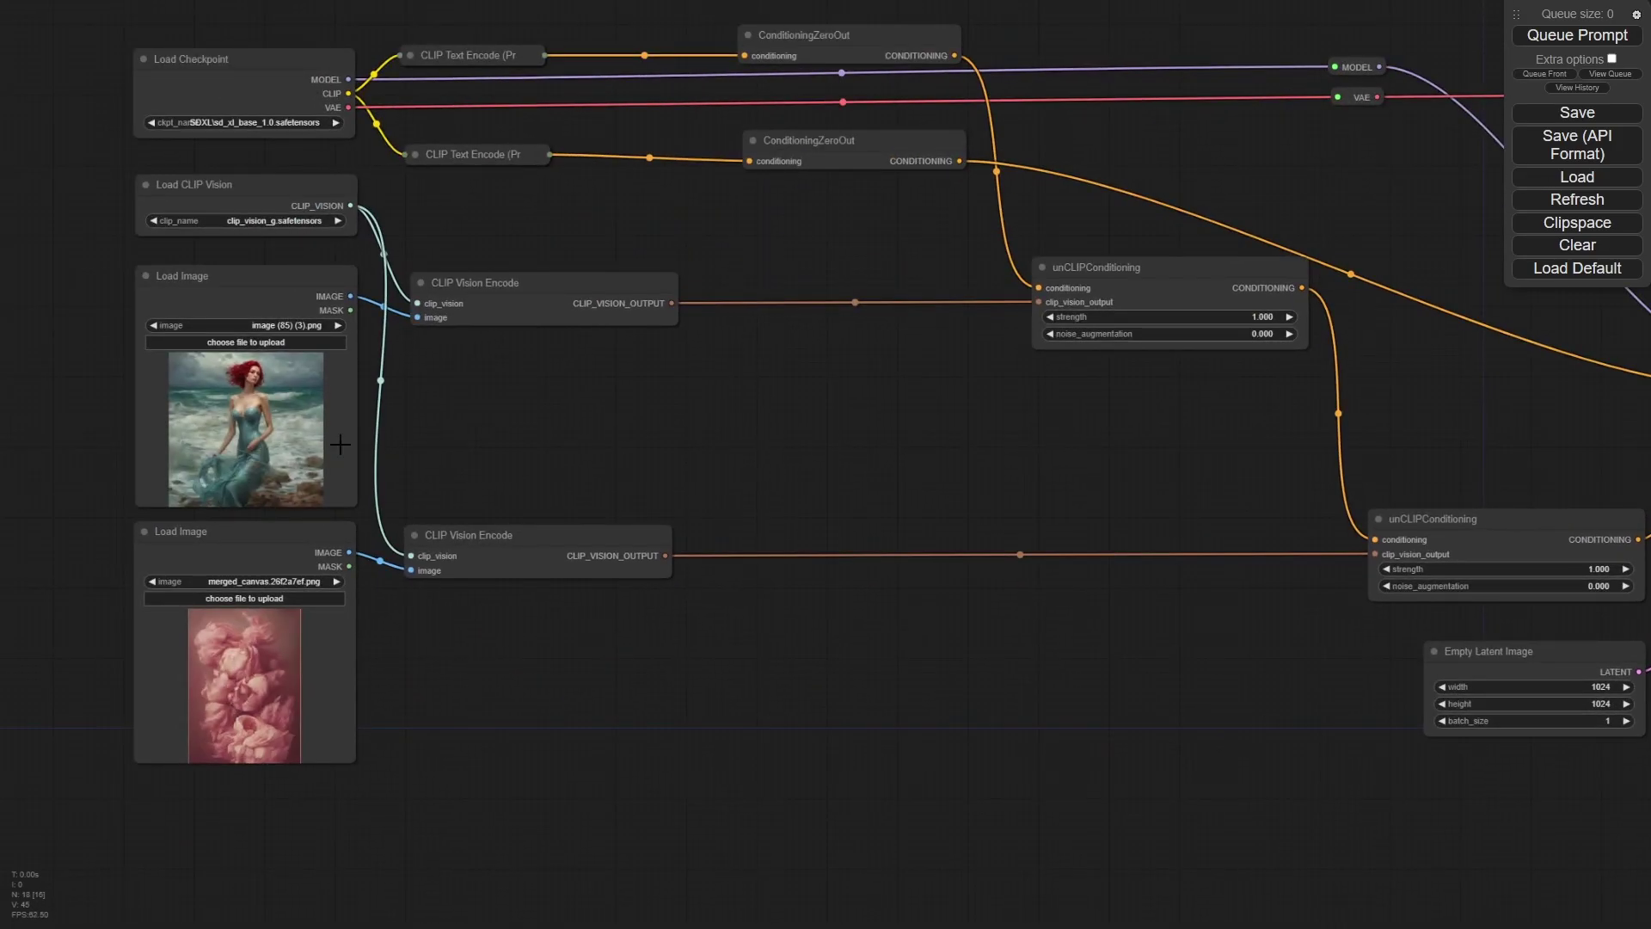
drag(1109, 426, 263, 370)
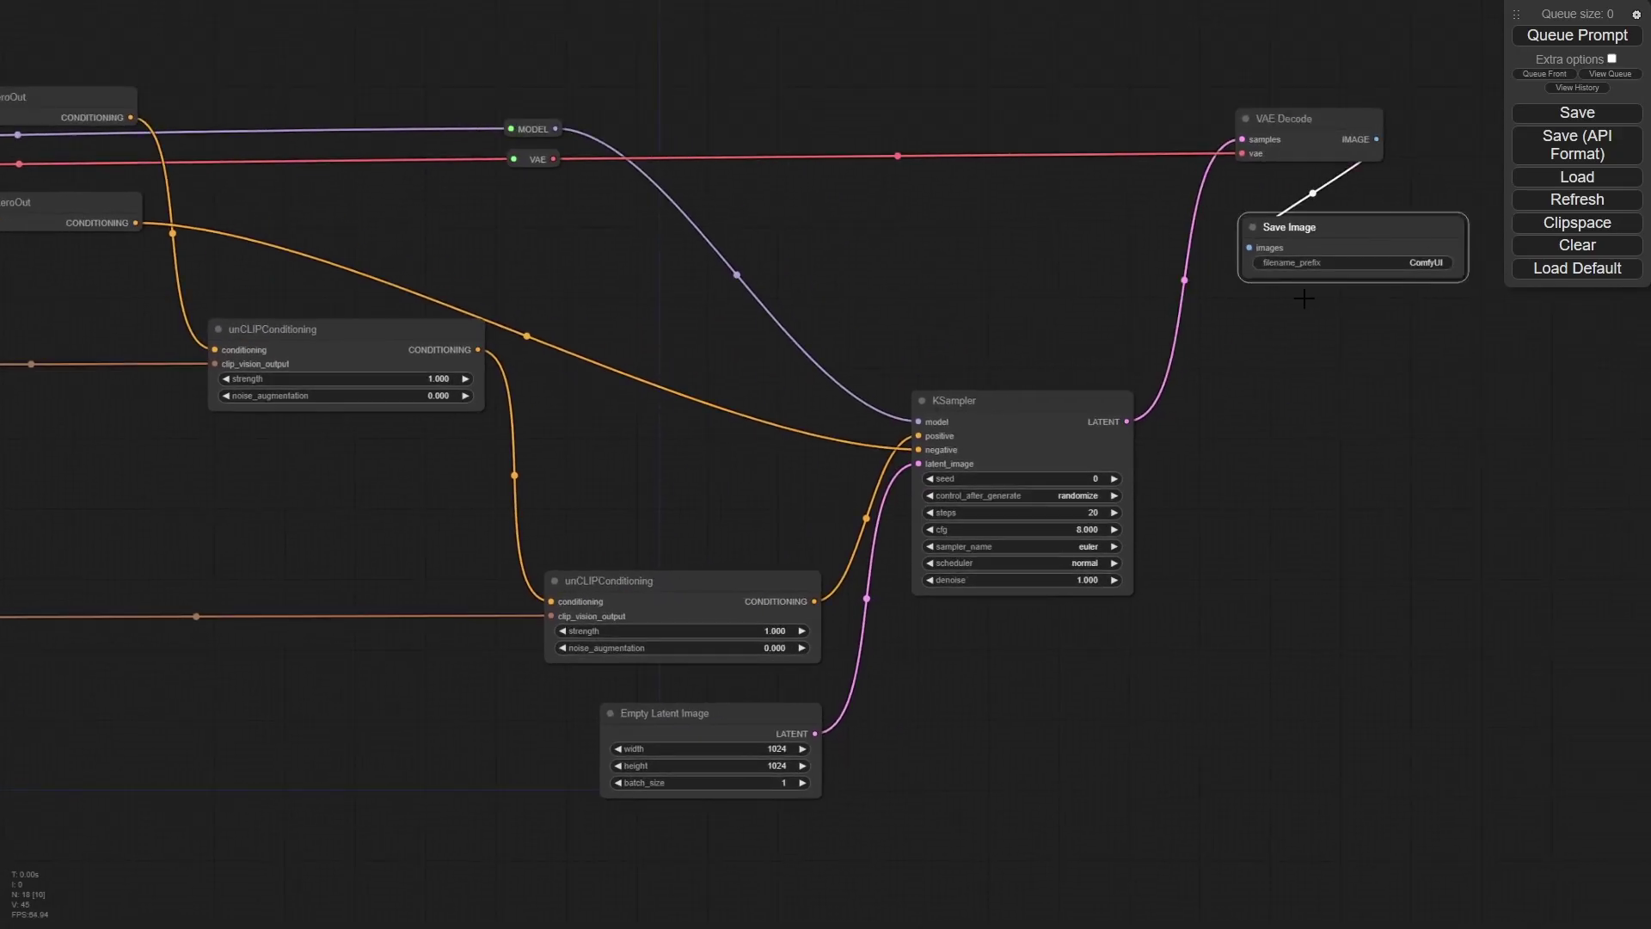
scroll(828, 452, down, 4)
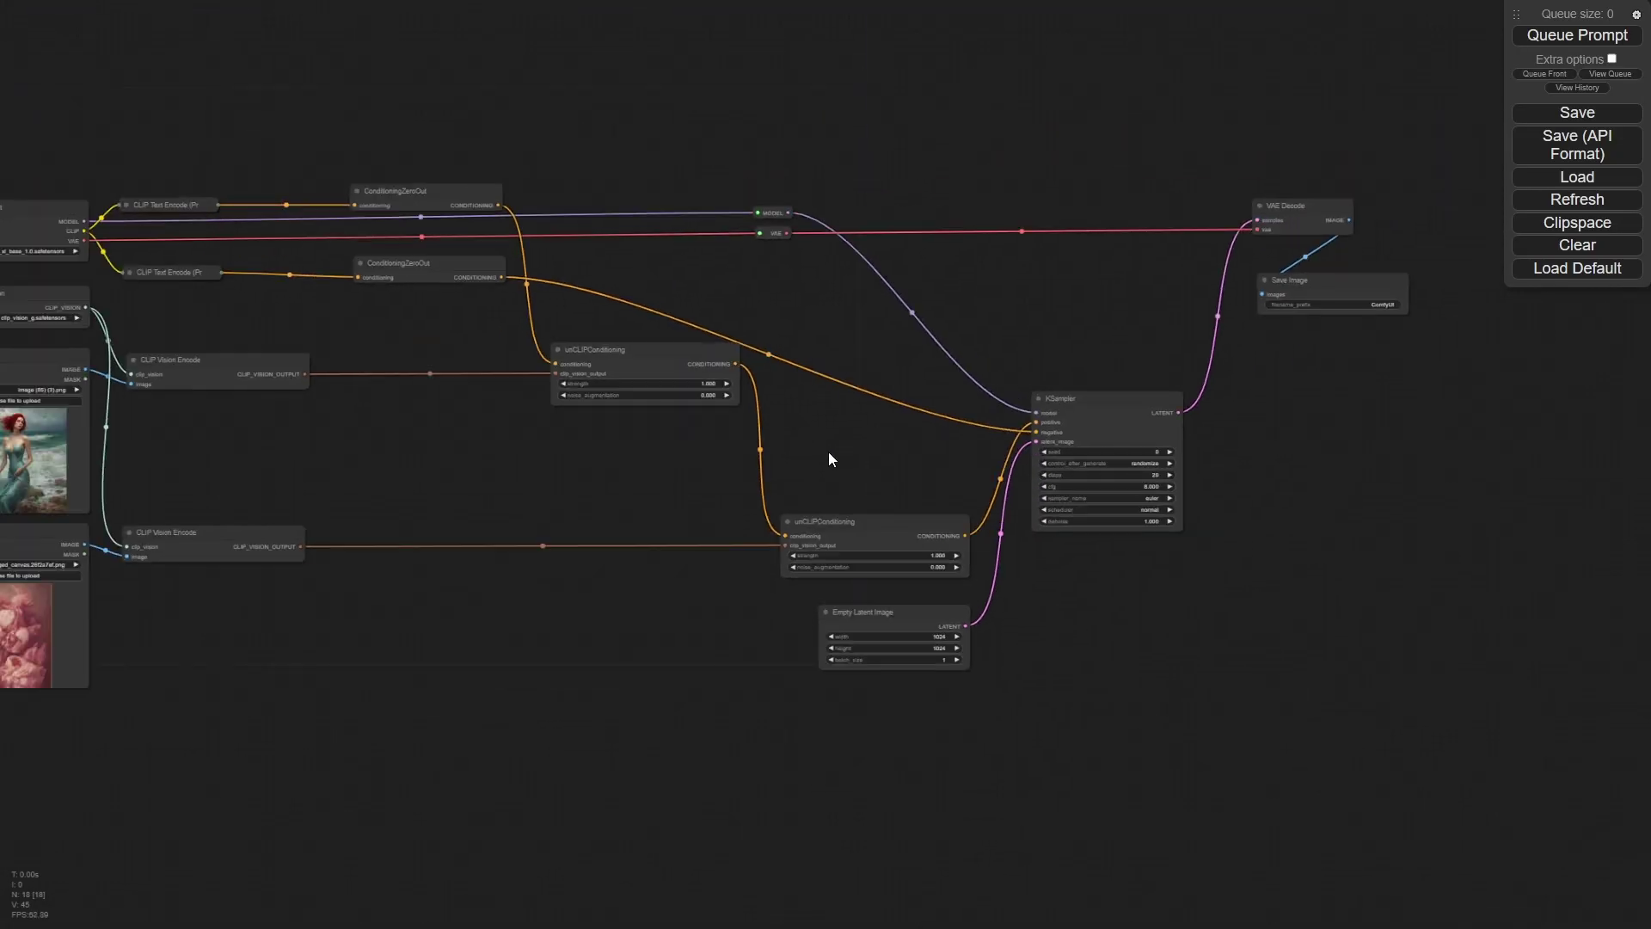
scroll(828, 451, down, 1)
drag(866, 459, 946, 524)
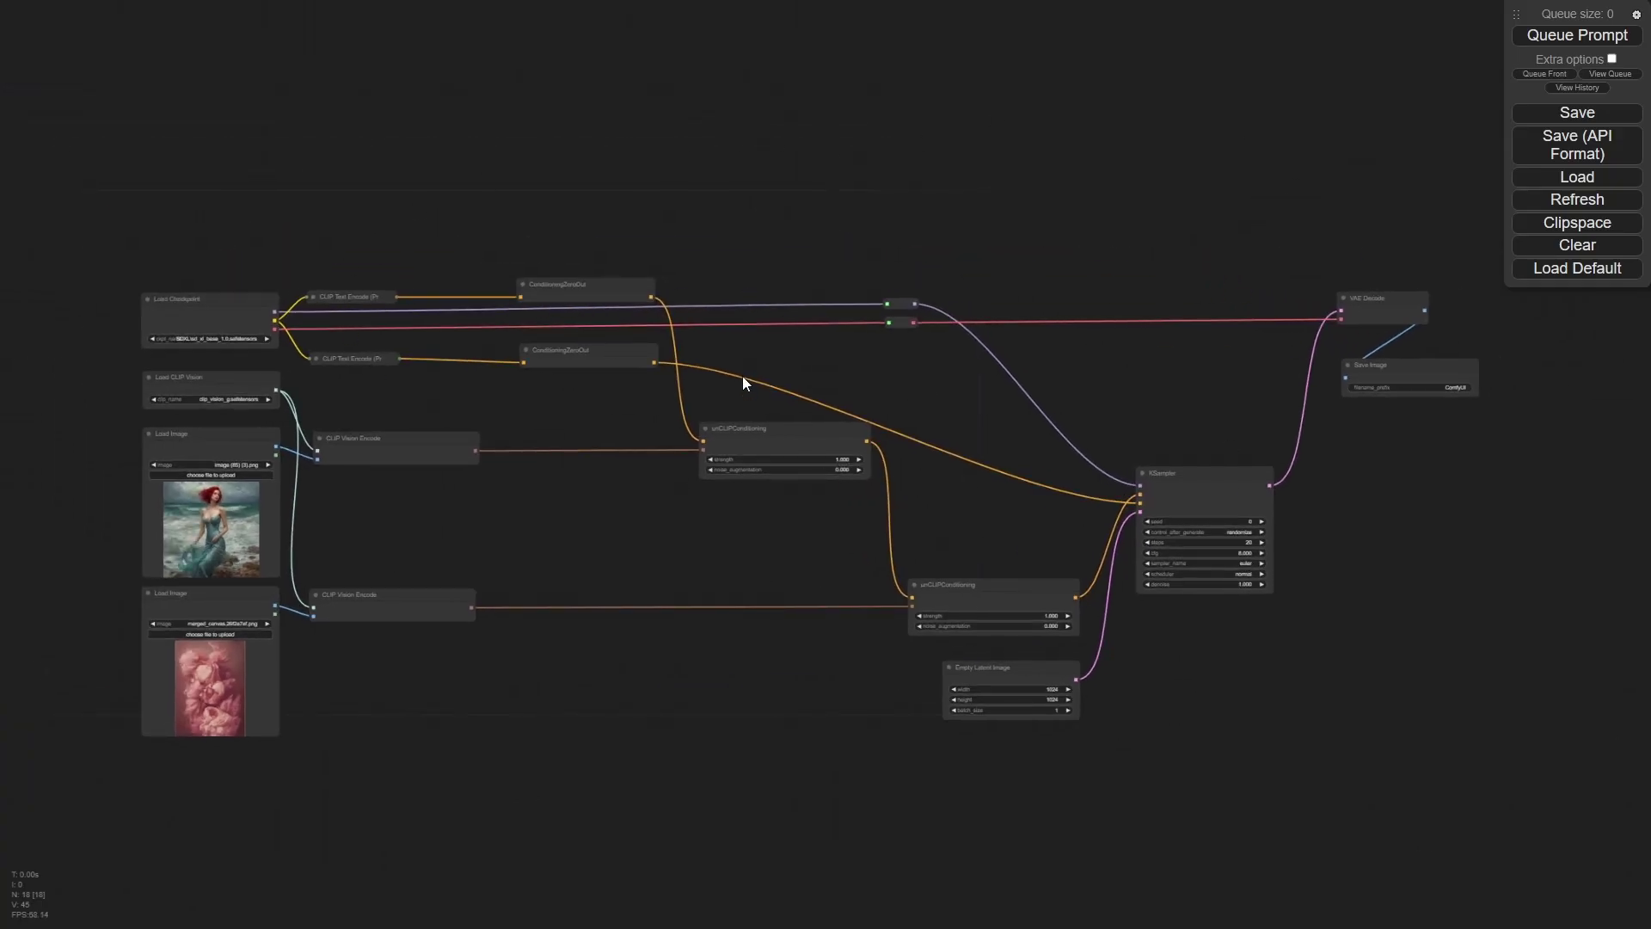
click(1580, 39)
Enlarge the image preview and change the KSampler steps from 20 to 35.
drag(1474, 496, 1519, 792)
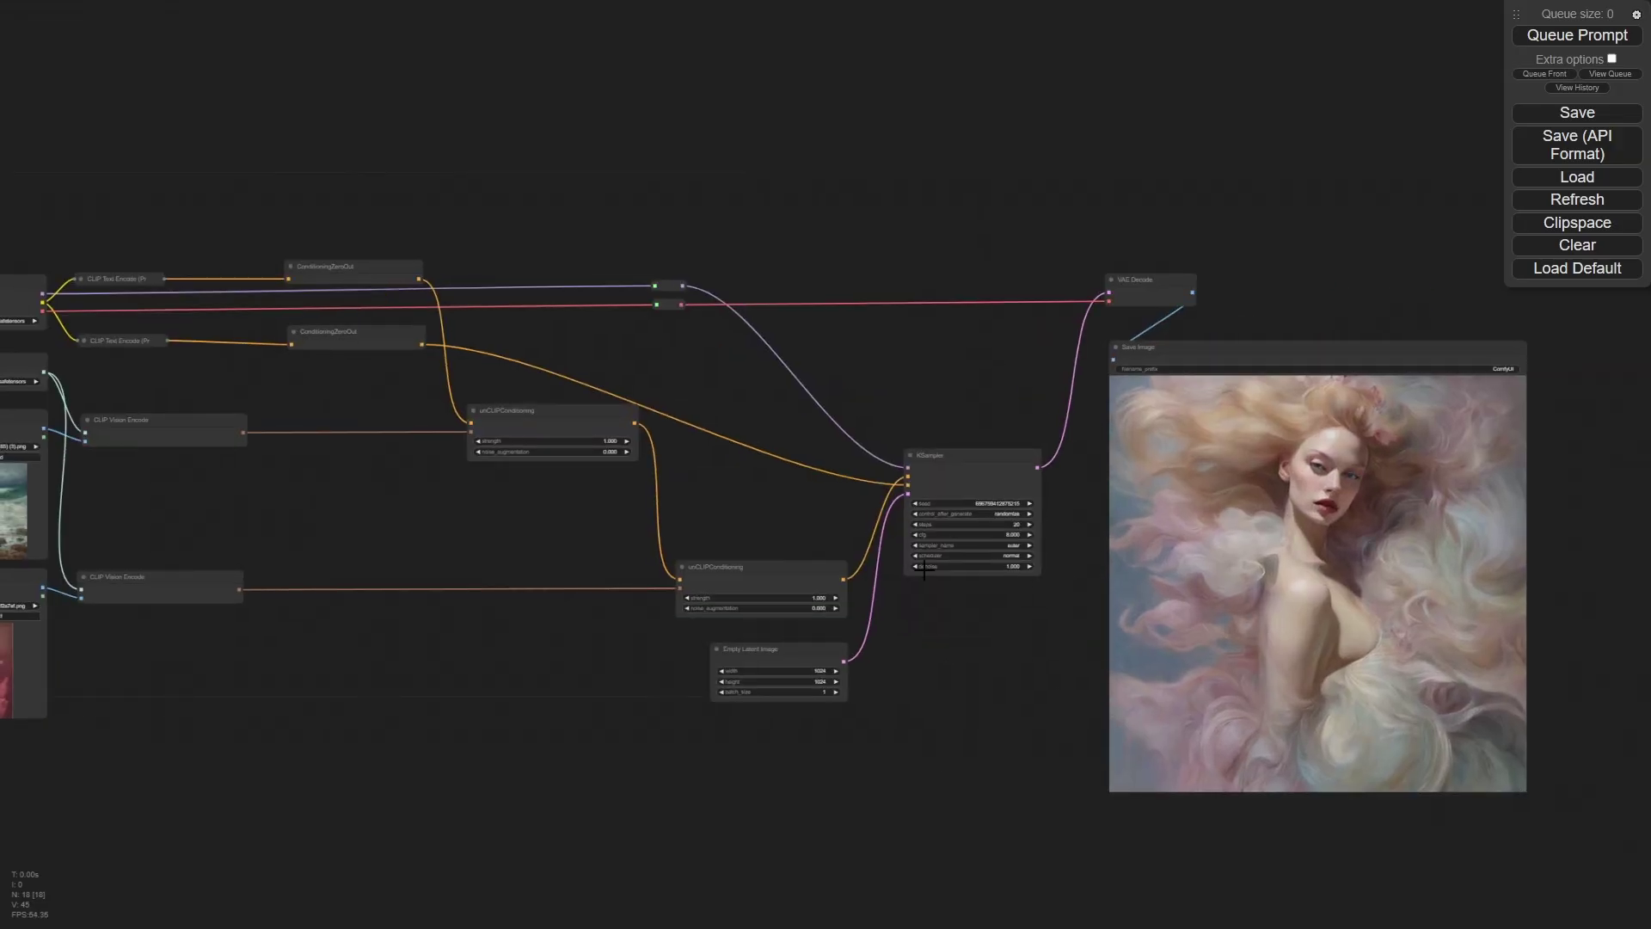
scroll(952, 583, up, 10)
scroll(1201, 540, up, 2)
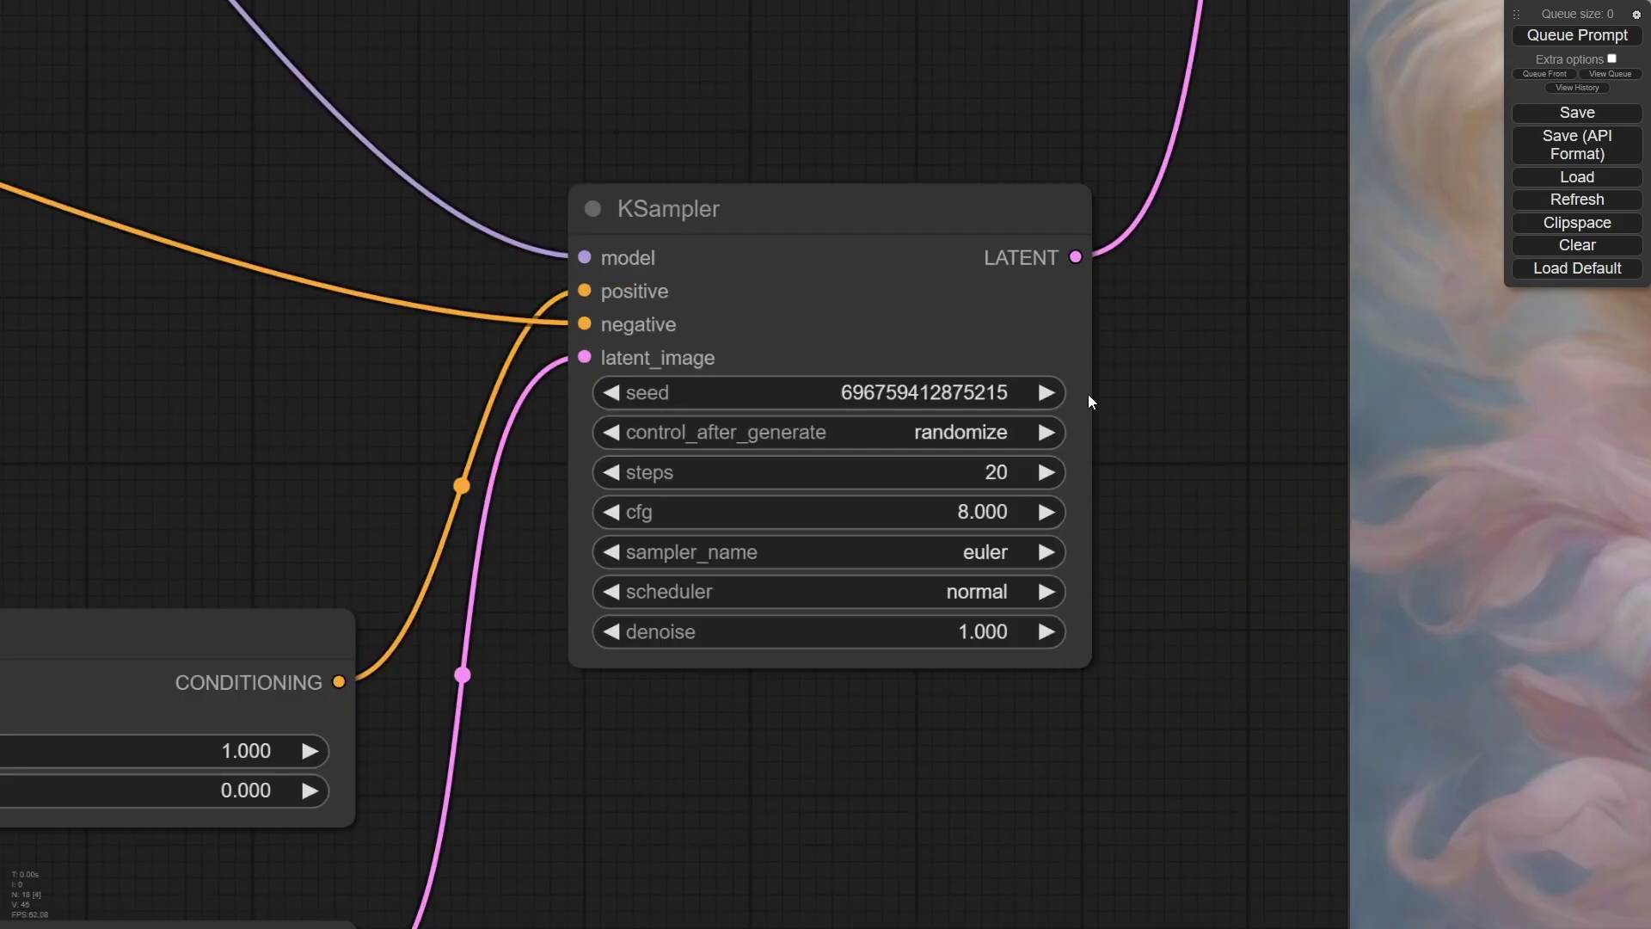
click(993, 473)
drag(1050, 473, 953, 471)
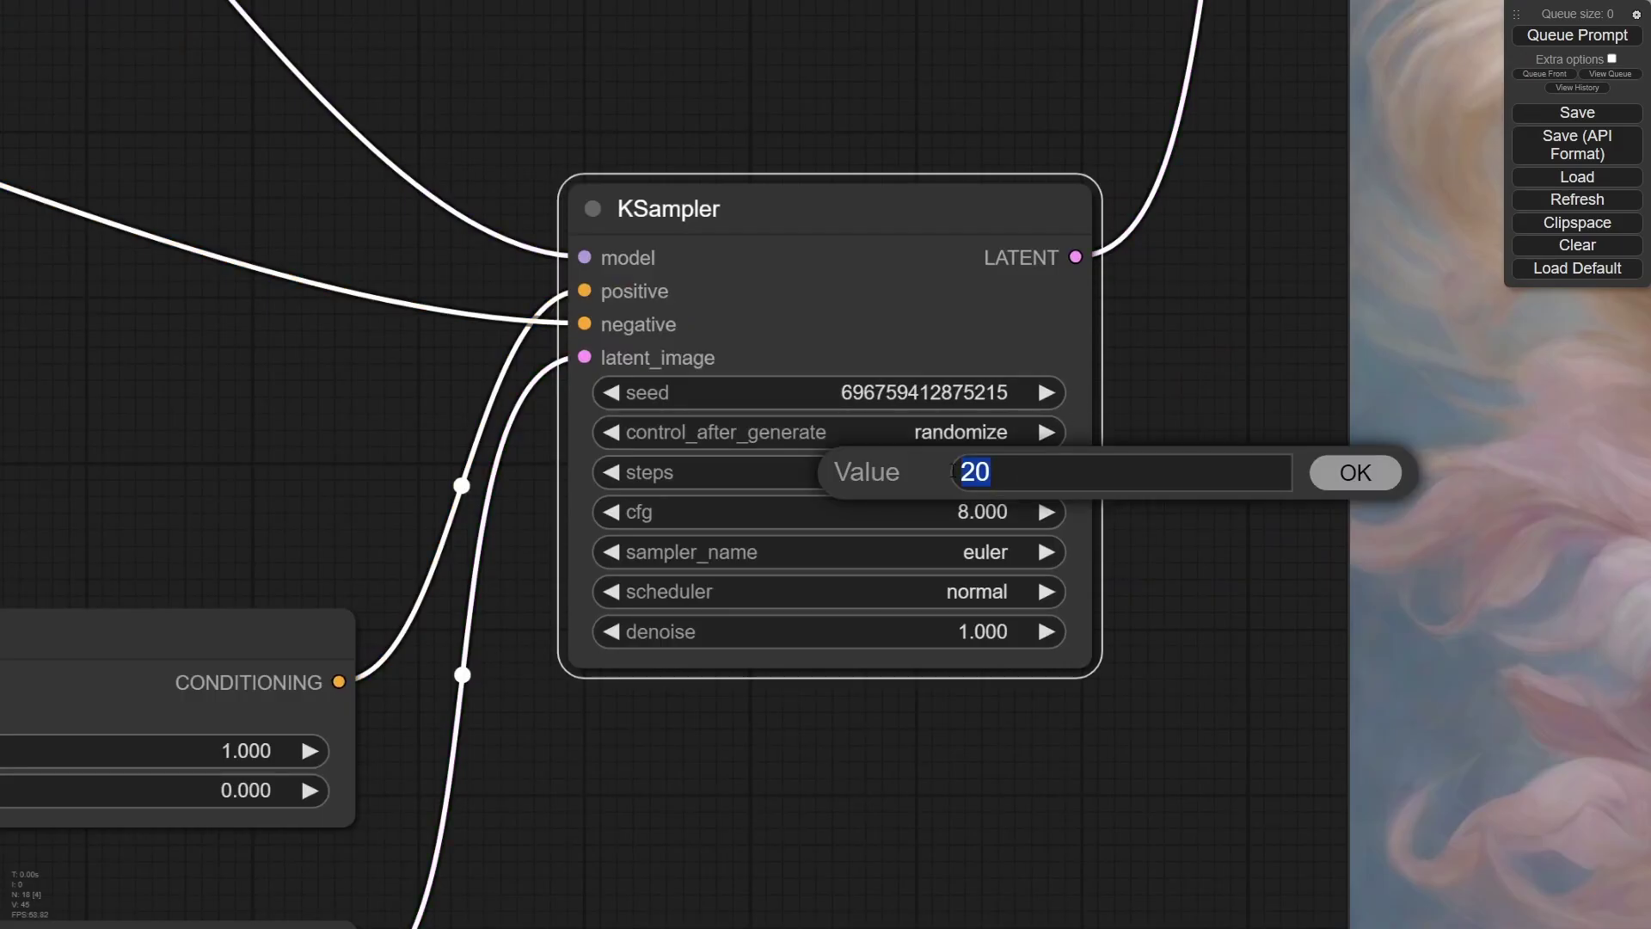
text(35)
key(Return)
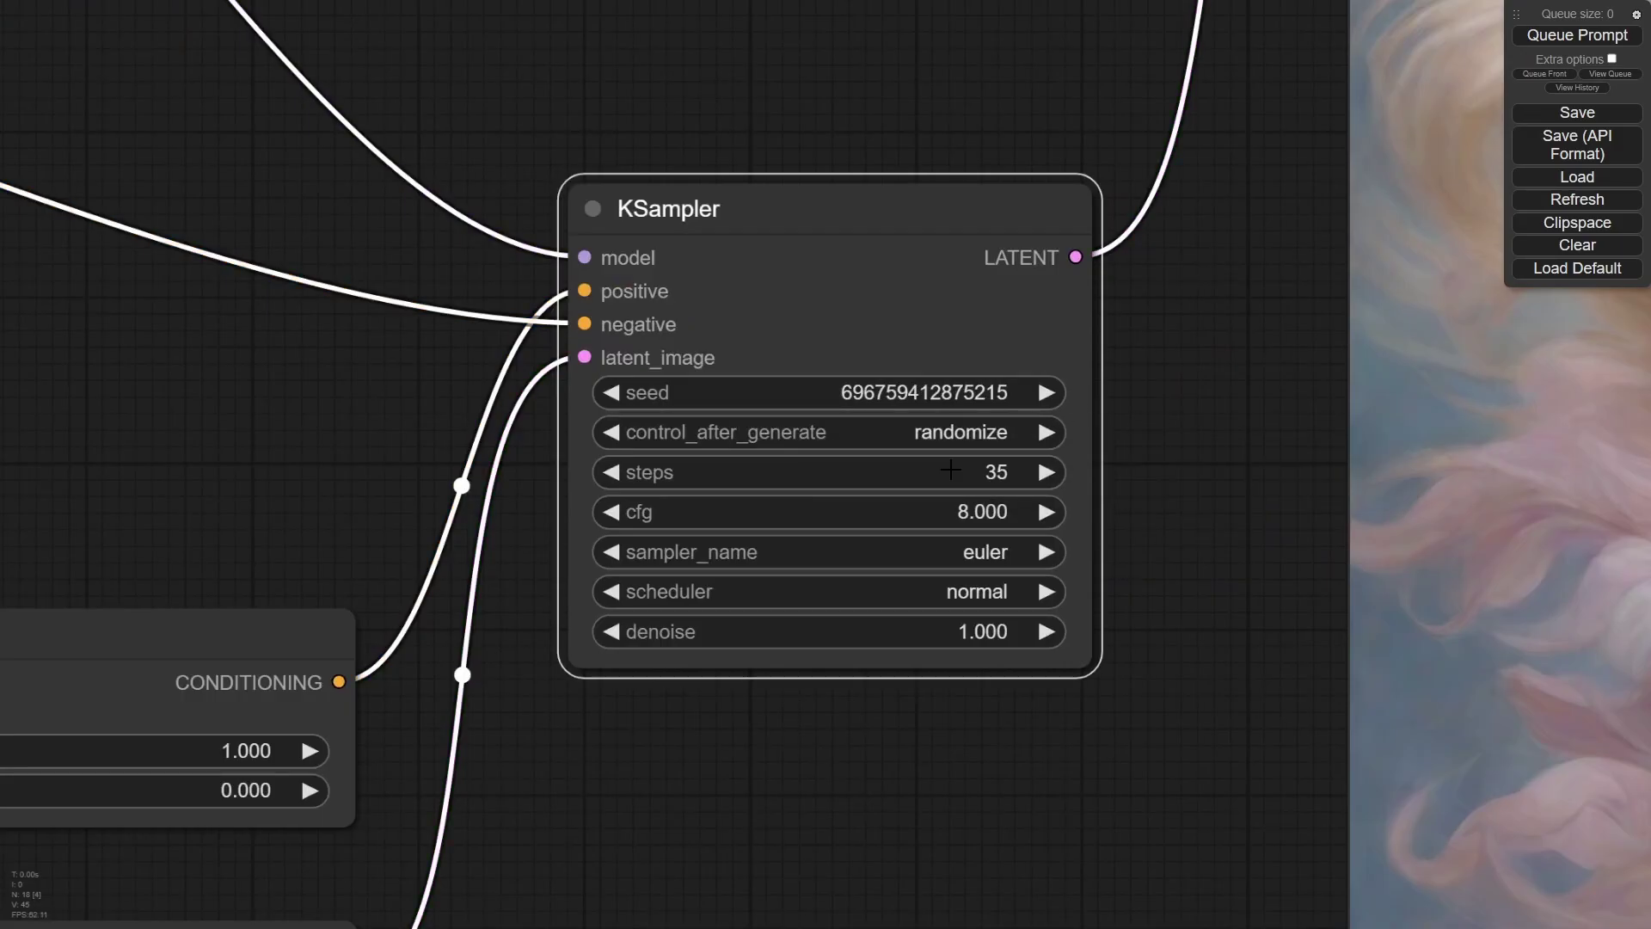
Set the KSampler sampler to dpmpp_3m_sde_gpu and the scheduler to exponential.
click(989, 553)
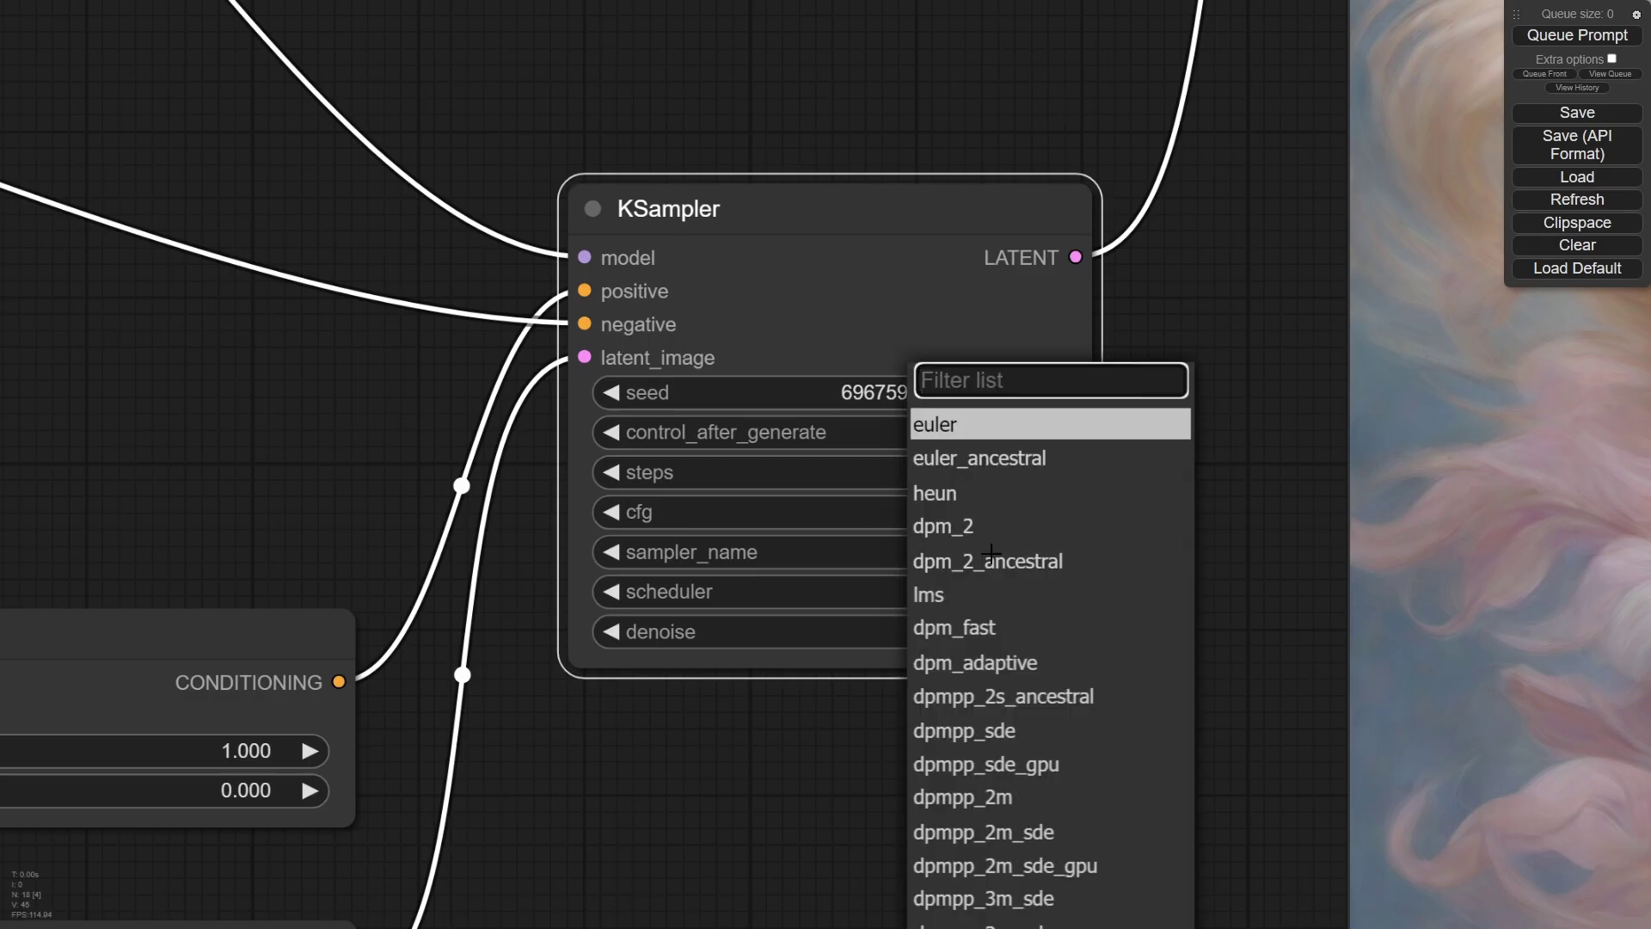
scroll(1063, 786, down, 3)
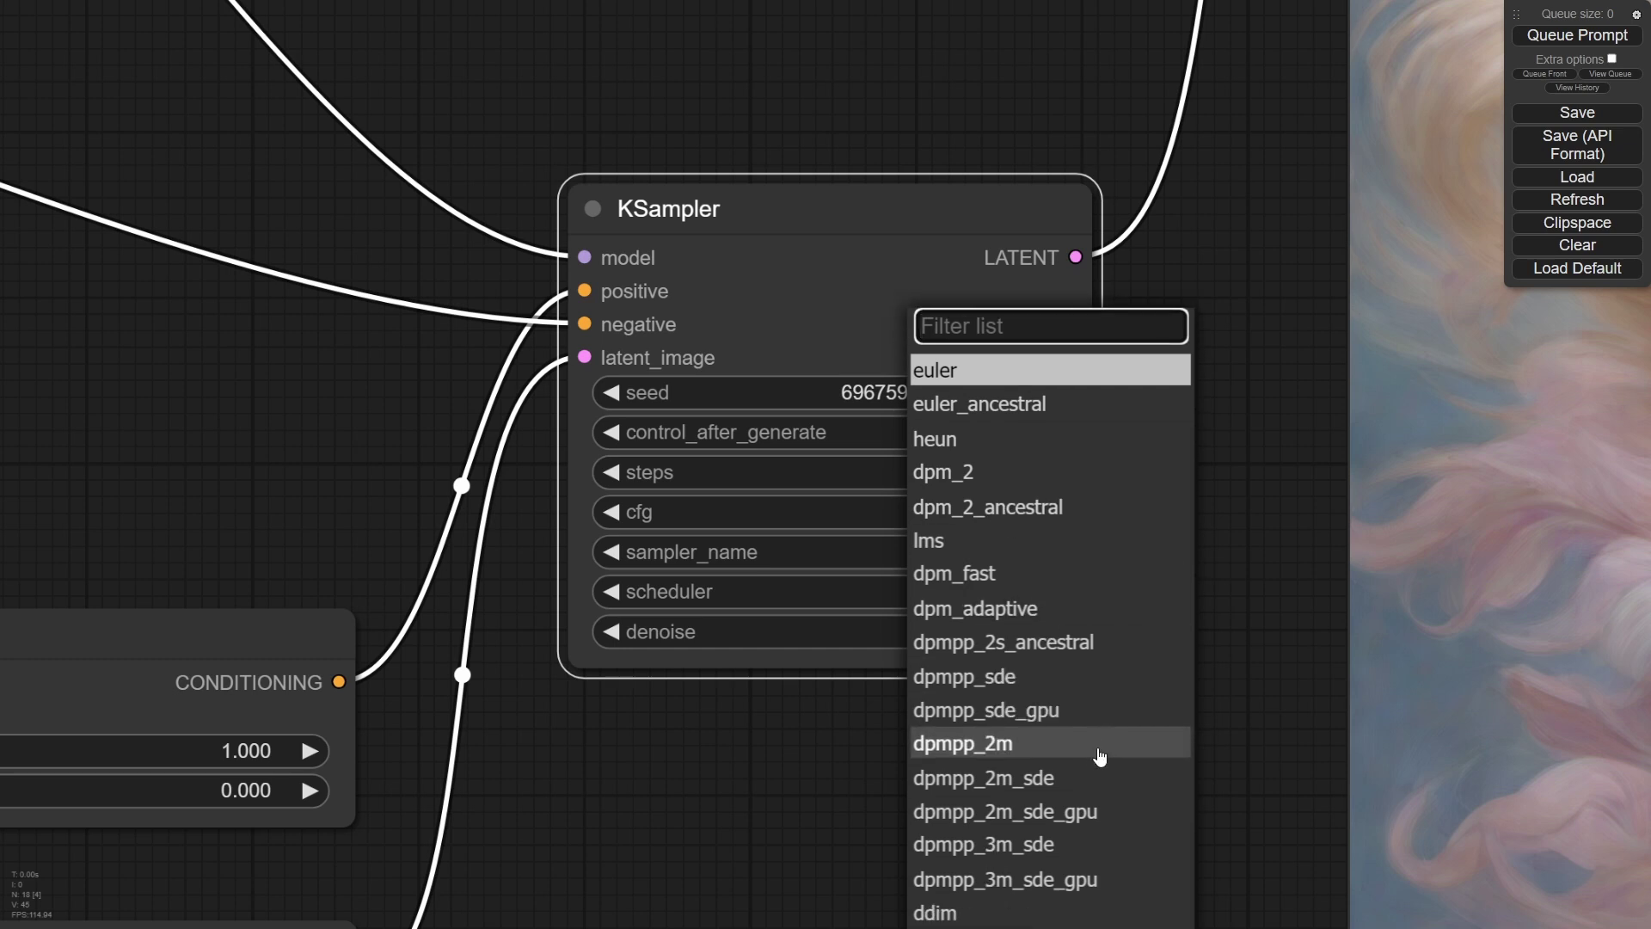
click(1037, 878)
click(1038, 878)
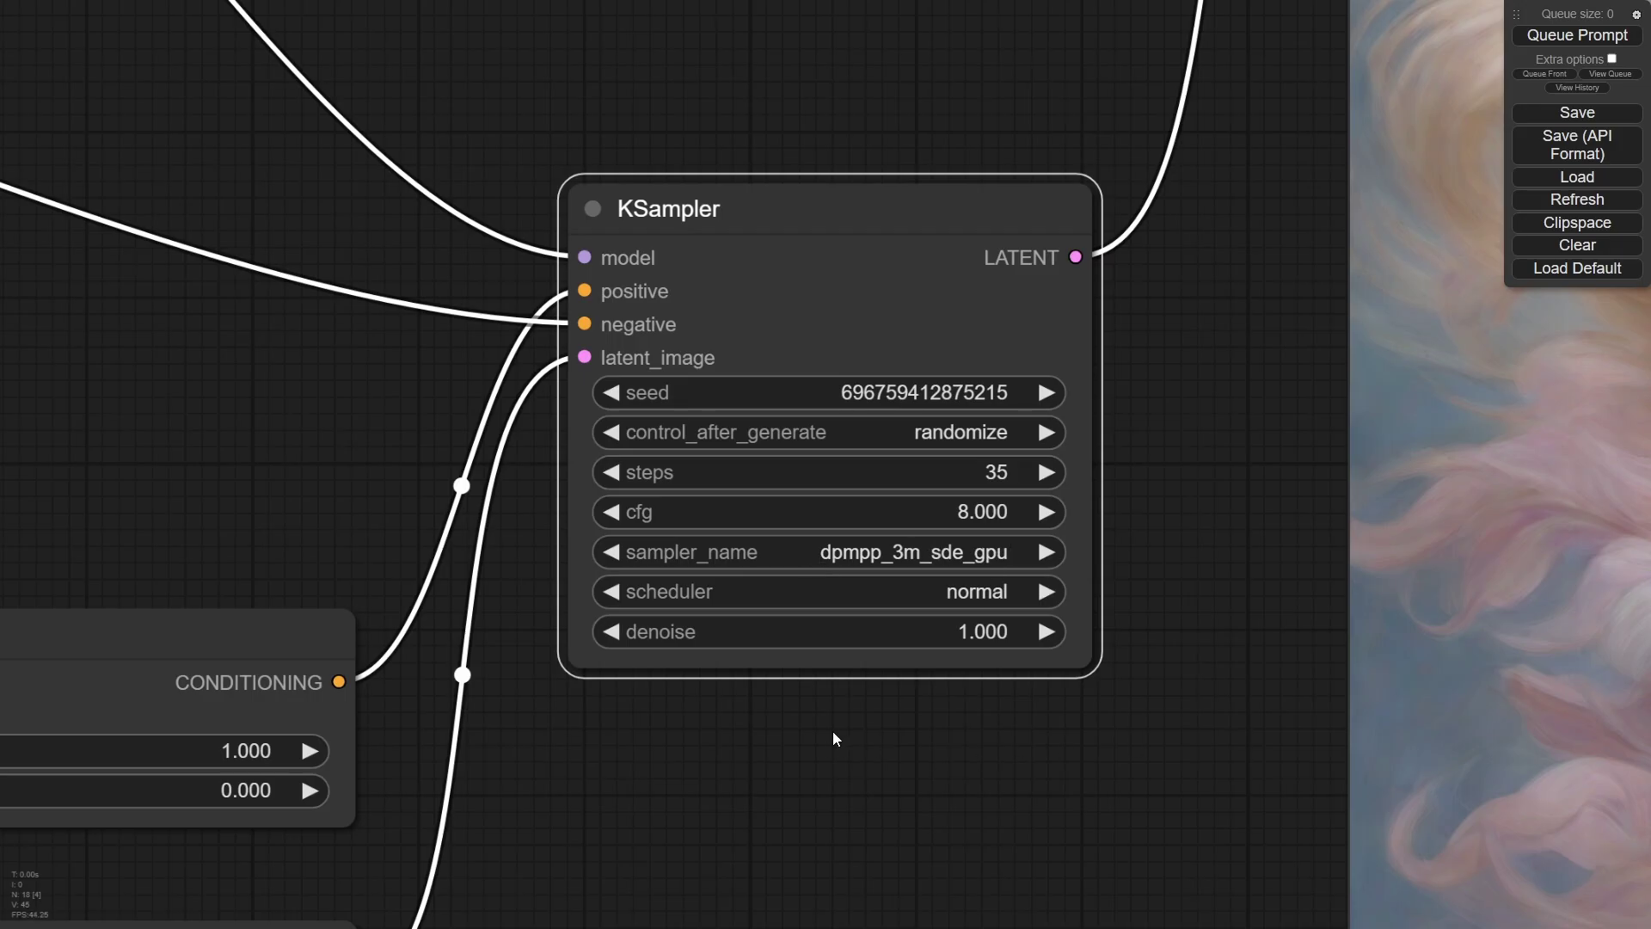
click(980, 604)
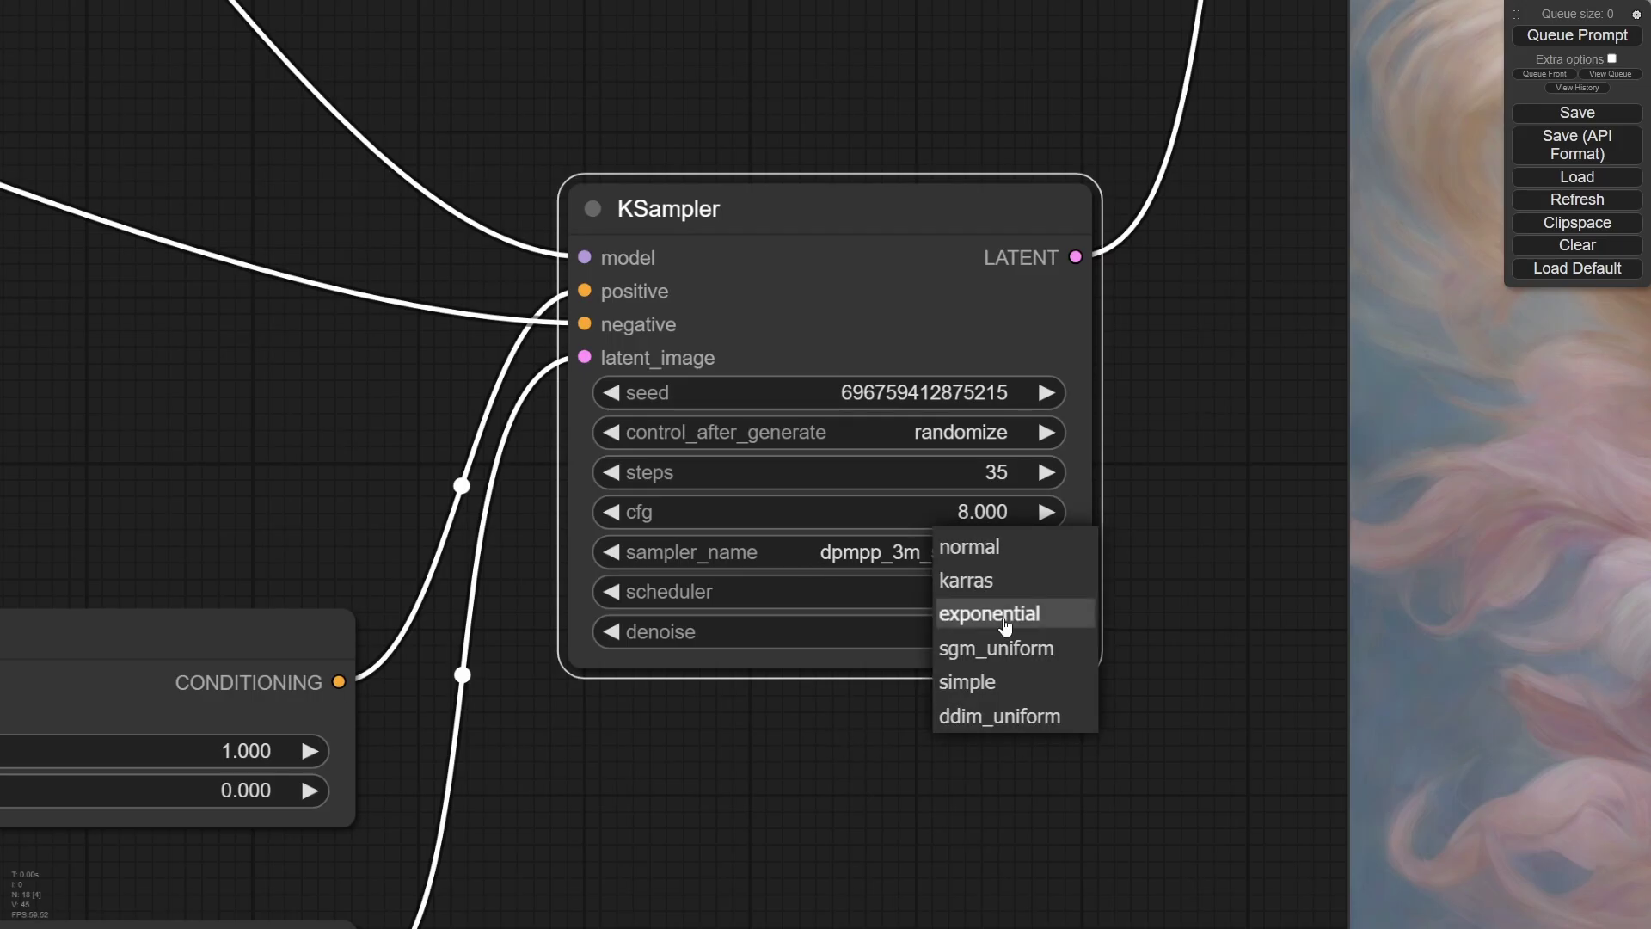
click(989, 611)
scroll(860, 700, down, 8)
scroll(804, 751, up, 2)
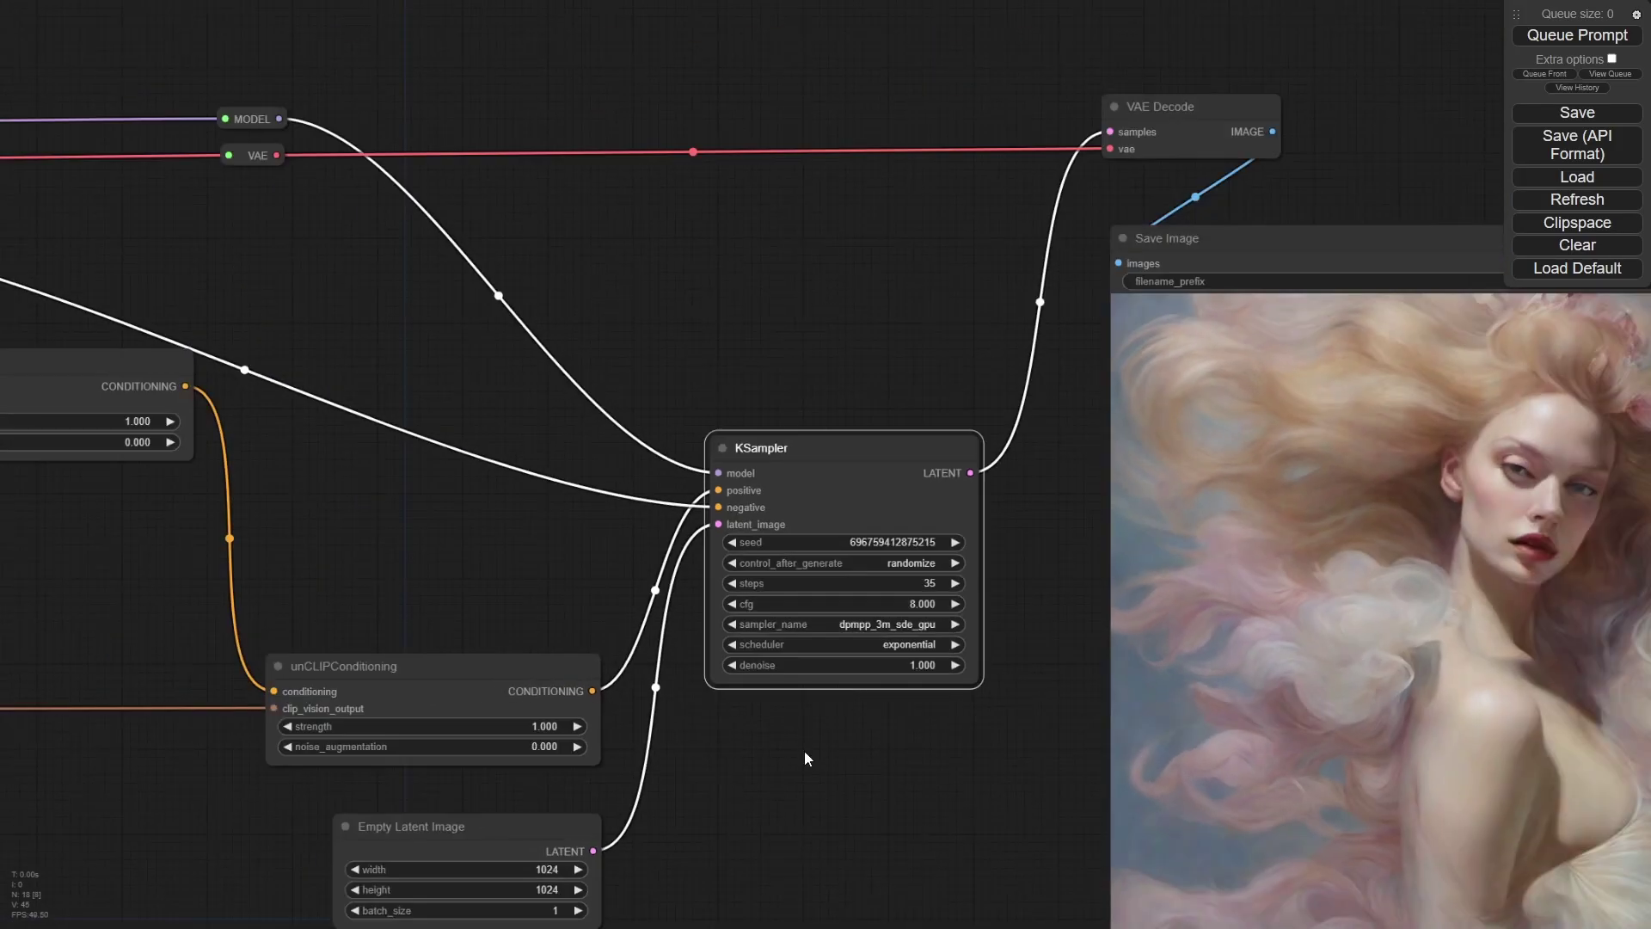
Move KSampler up-right, place the two unCLIPConditioning nodes side by side, and queue a render.
drag(803, 751, 843, 613)
scroll(915, 632, up, 1)
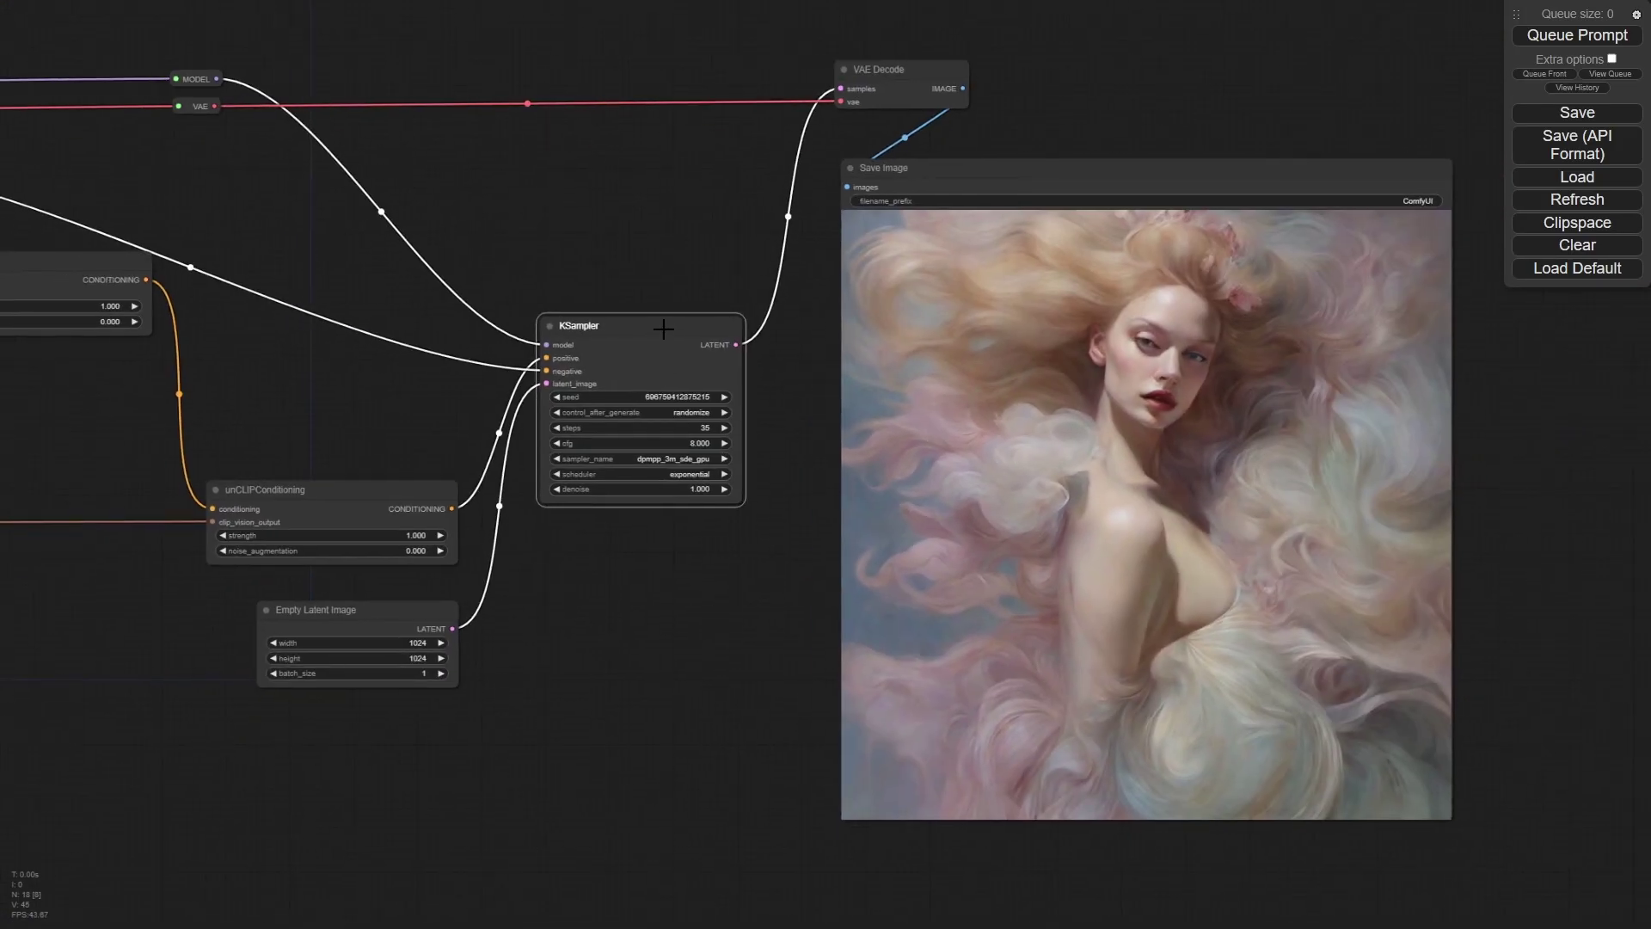
drag(663, 328, 743, 177)
scroll(866, 420, down, 5)
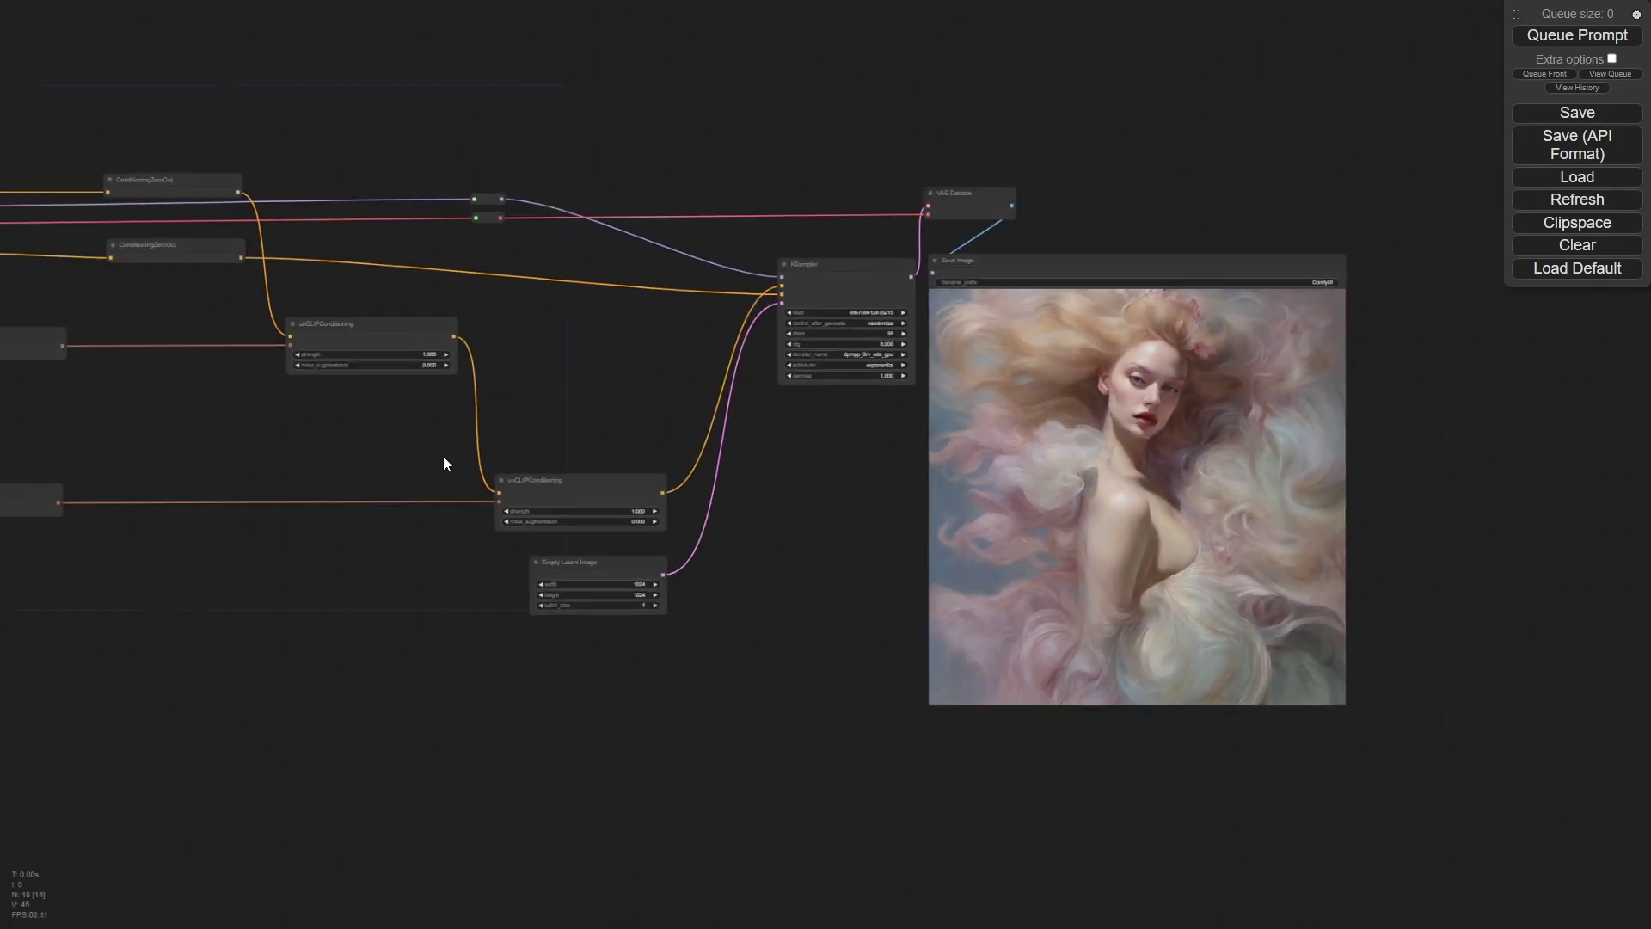
drag(443, 462, 364, 505)
drag(555, 540, 693, 549)
drag(818, 543, 933, 582)
drag(422, 389, 813, 514)
key(ctrl+Return)
Line up both Load Image nodes mid-canvas and collapse Empty Latent Image beside KSampler.
scroll(1289, 589, up, 7)
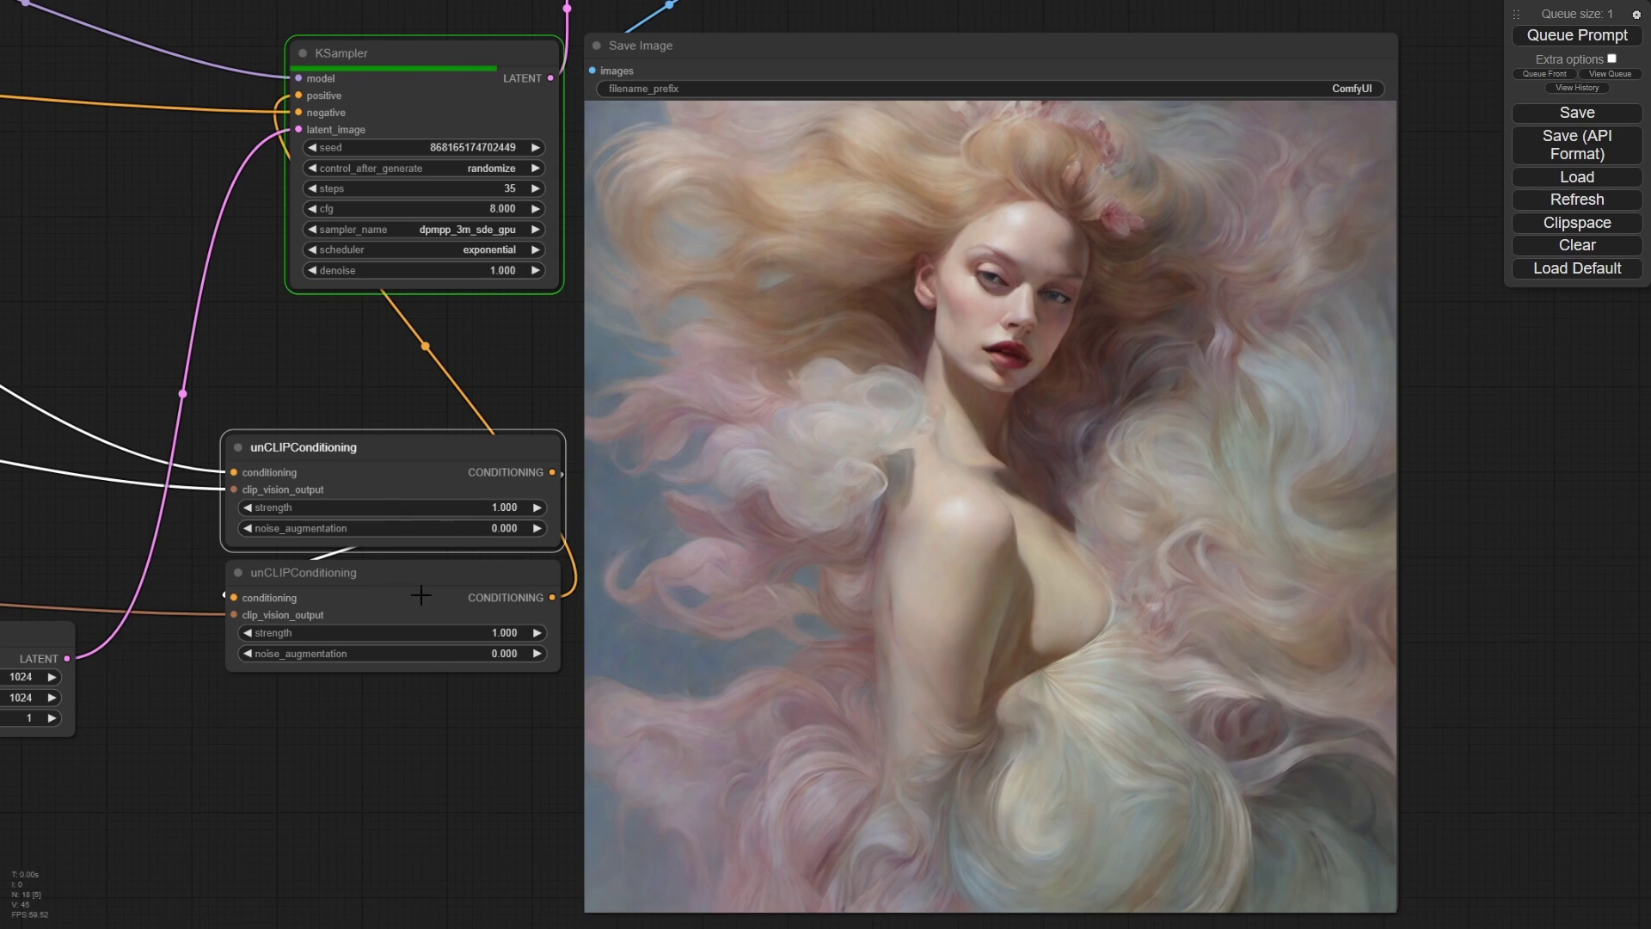
scroll(420, 595, down, 8)
drag(421, 595, 961, 607)
drag(43, 526, 712, 565)
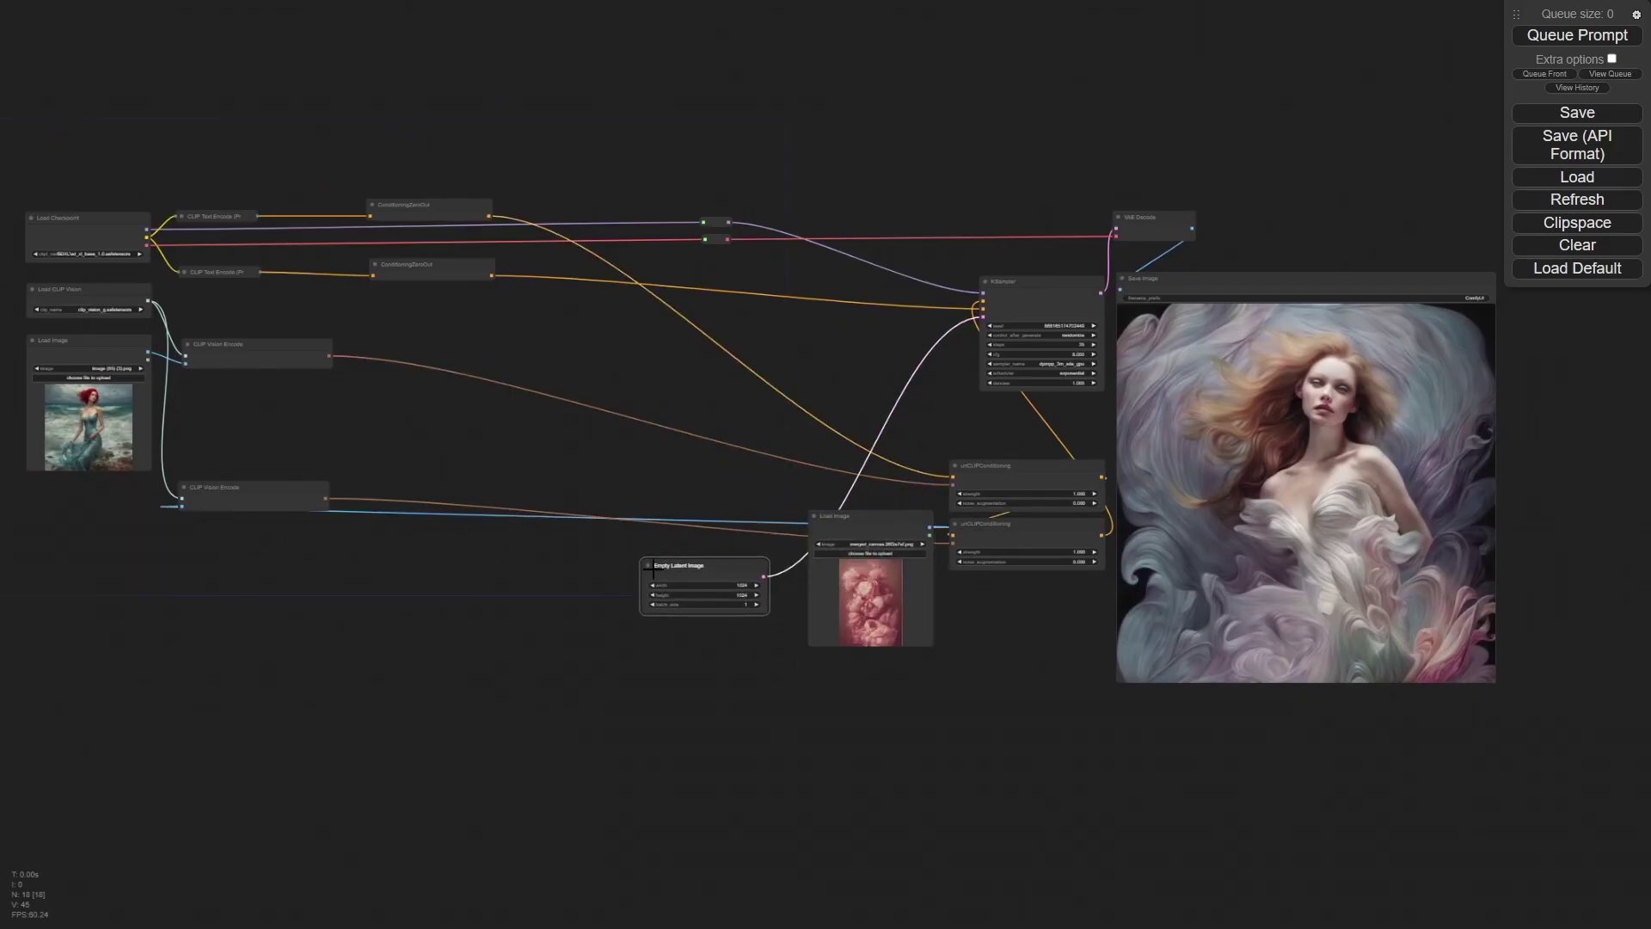
key(alt+c)
drag(686, 555, 933, 349)
drag(143, 345, 923, 380)
drag(968, 634, 664, 590)
scroll(664, 591, up, 5)
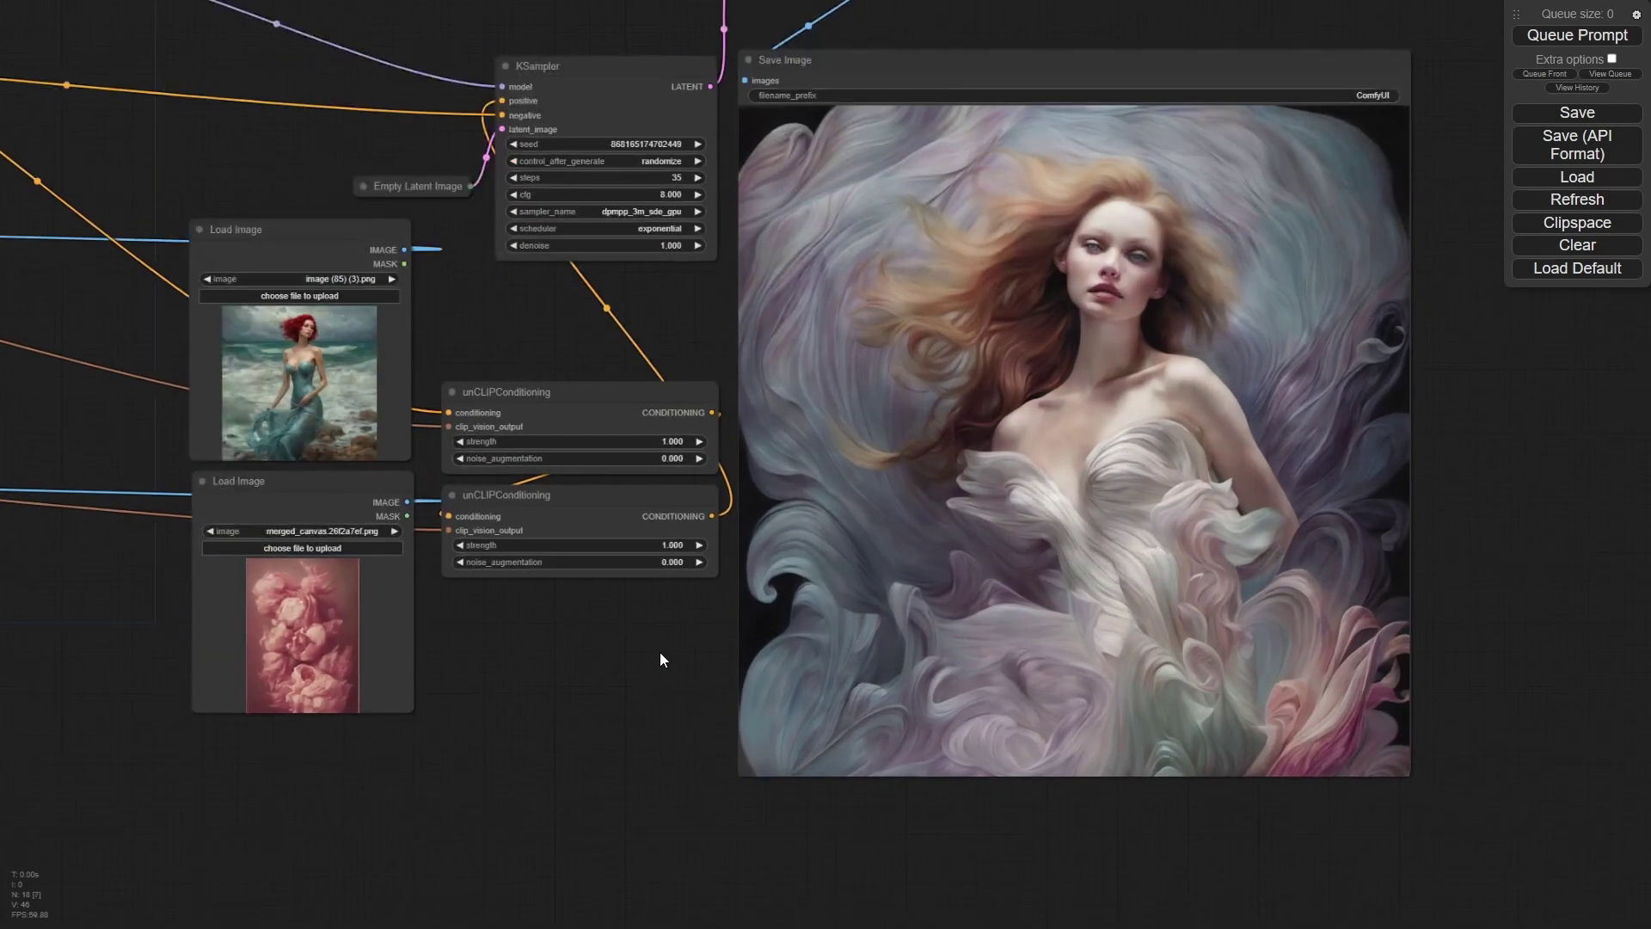
drag(658, 652, 612, 704)
scroll(633, 685, up, 2)
scroll(608, 704, up, 1)
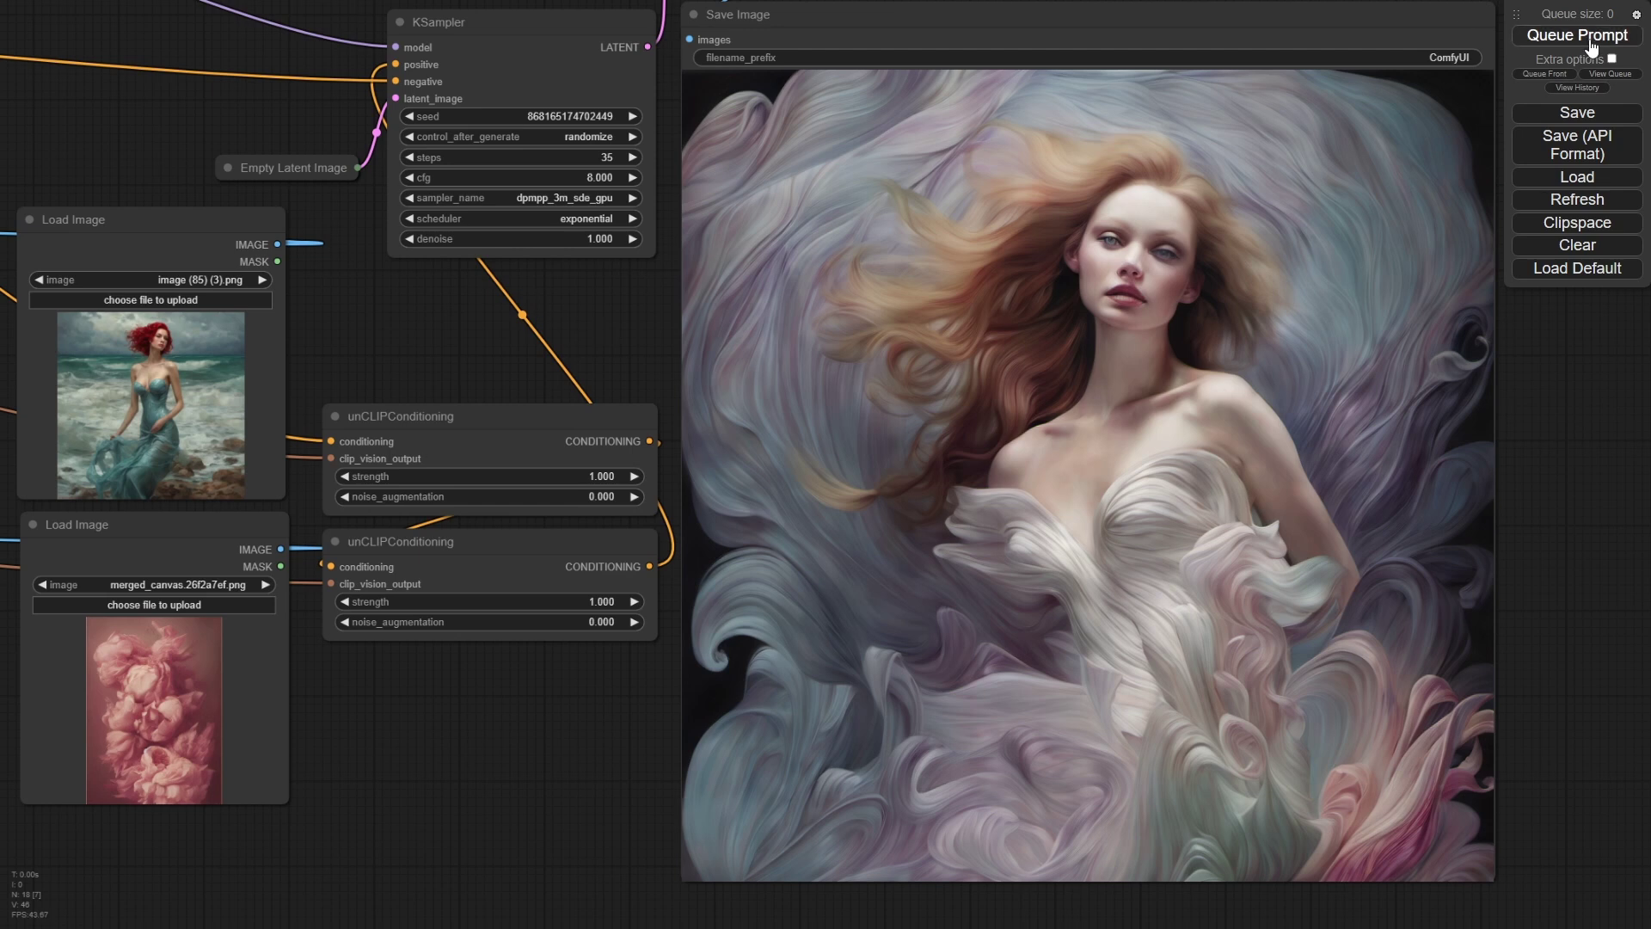
Set the unCLIPConditioning strengths to 0.9 (upper) and 0.7 (lower), then queue a render.
click(557, 477)
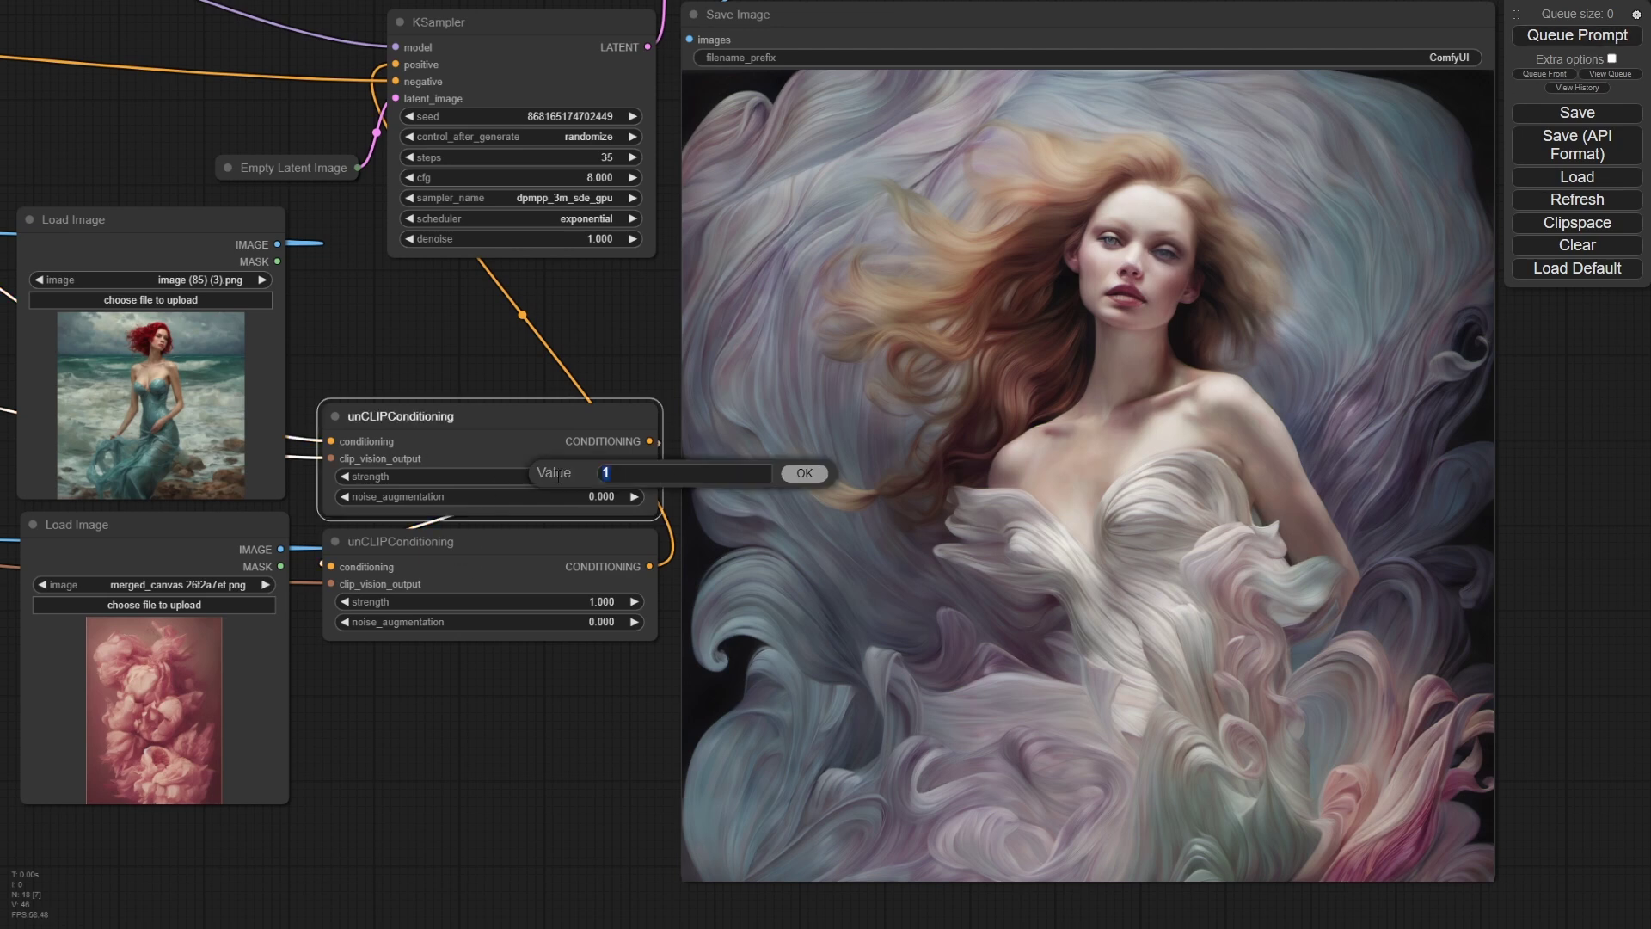
text(0.9)
key(Return)
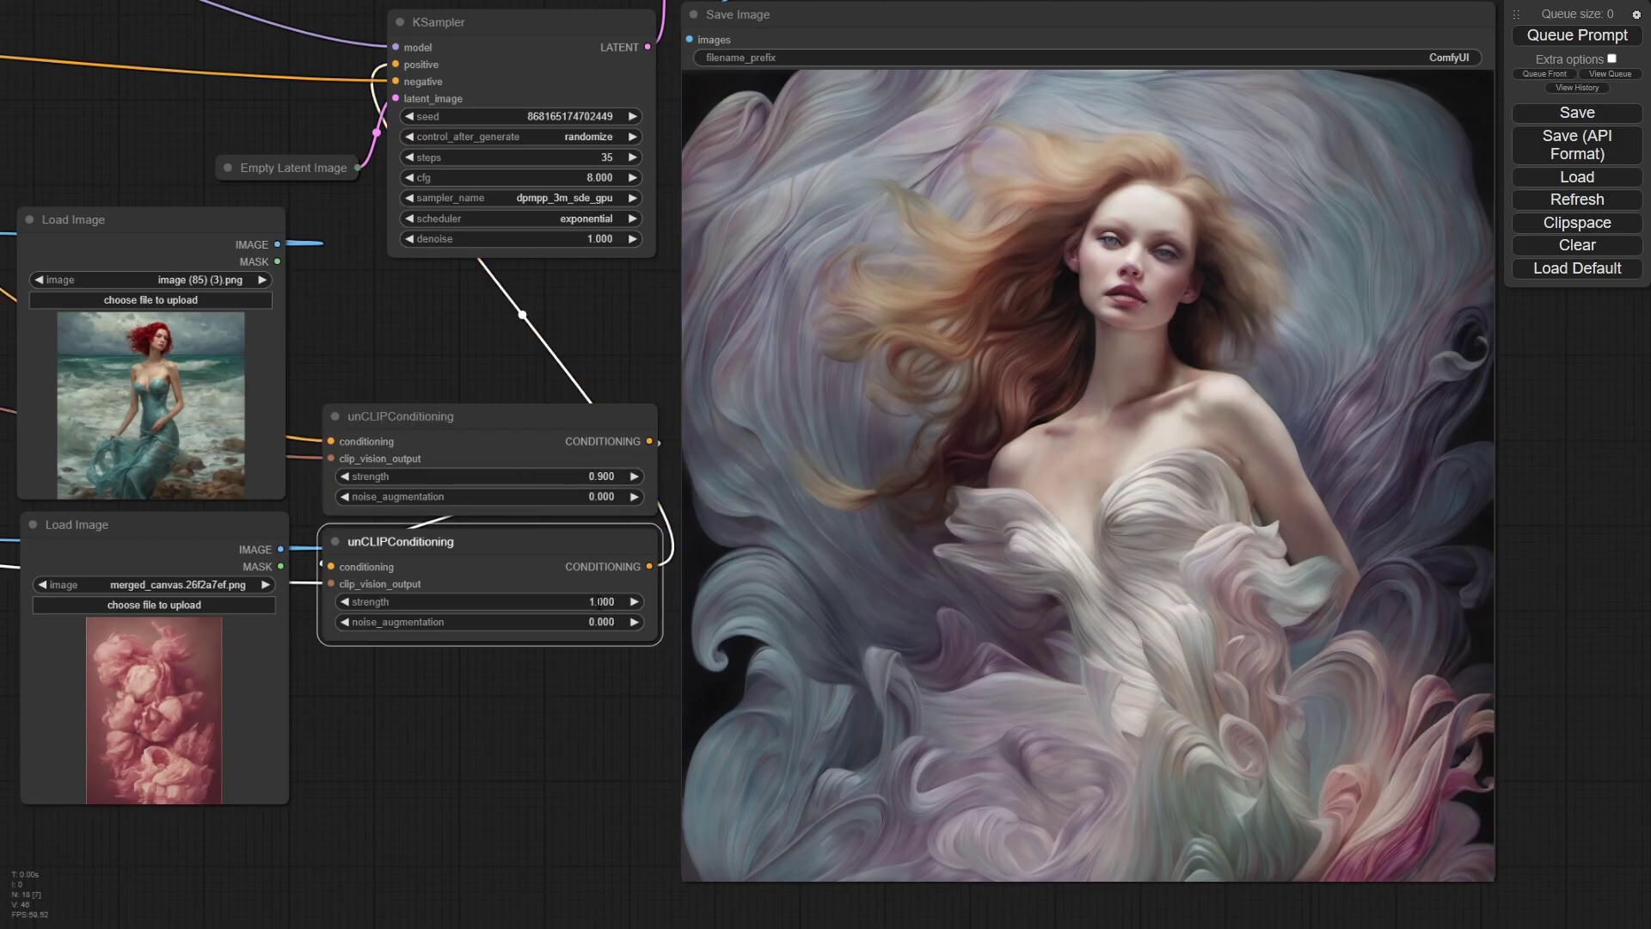
click(602, 601)
text(0.7)
key(Return)
click(1562, 43)
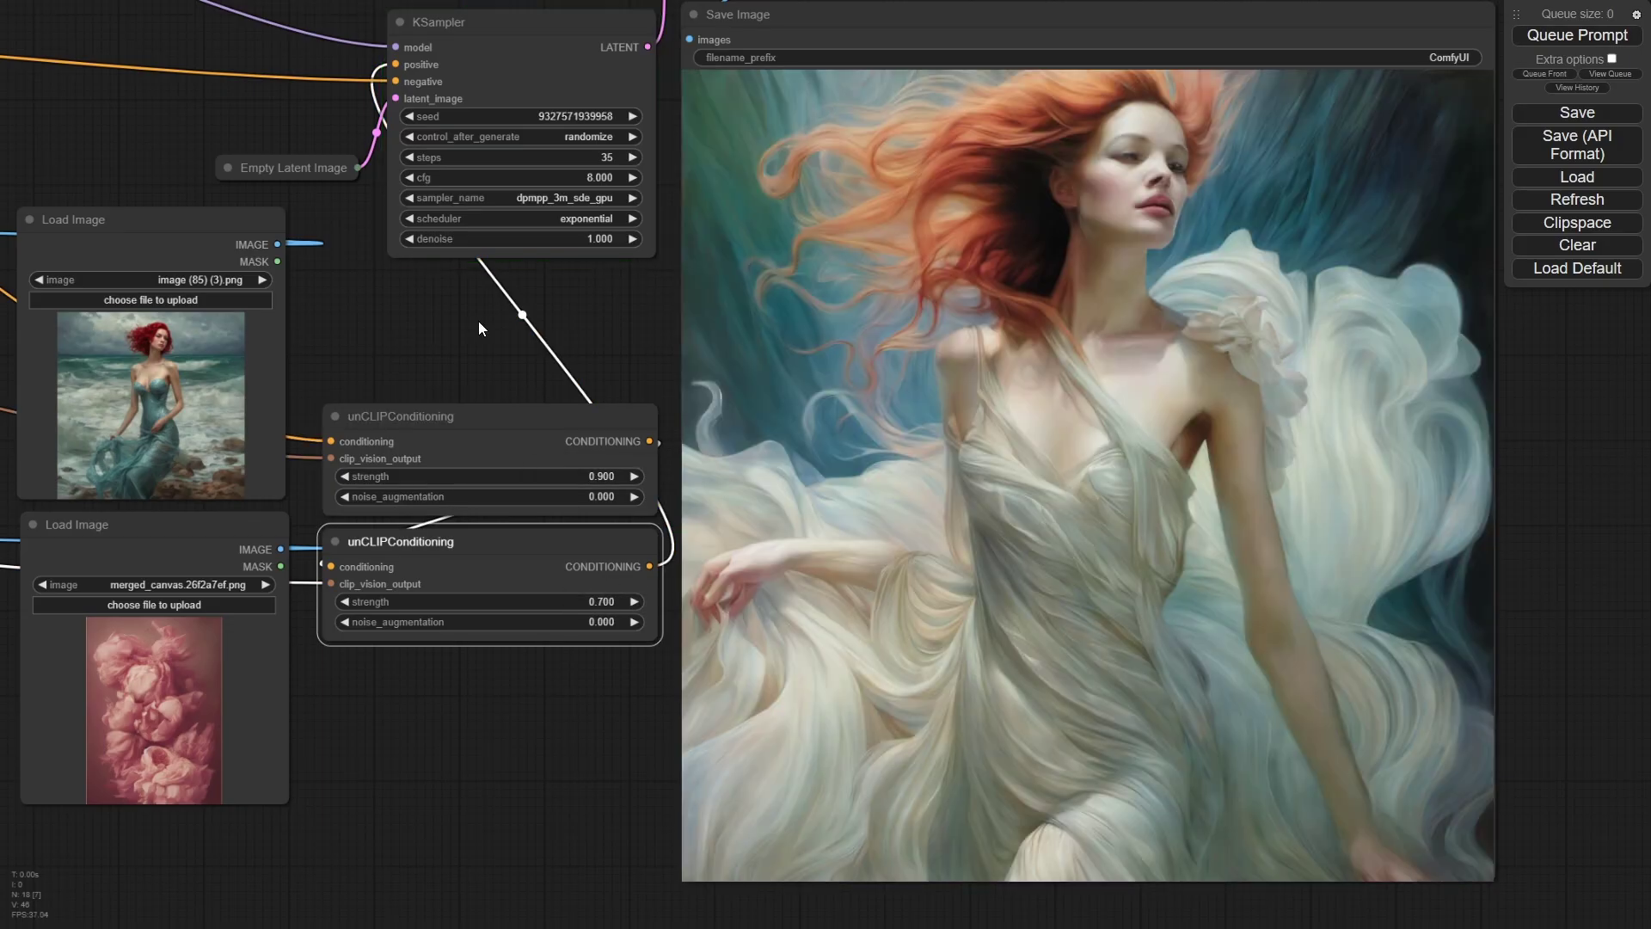
scroll(478, 321, down, 6)
drag(509, 330, 878, 450)
Expand the upper CLIP Text Encode node, delete its ConditioningZeroOut, and focus its prompt field.
drag(386, 485, 932, 597)
drag(687, 291, 848, 255)
drag(467, 303, 586, 203)
click(563, 257)
drag(862, 259, 892, 206)
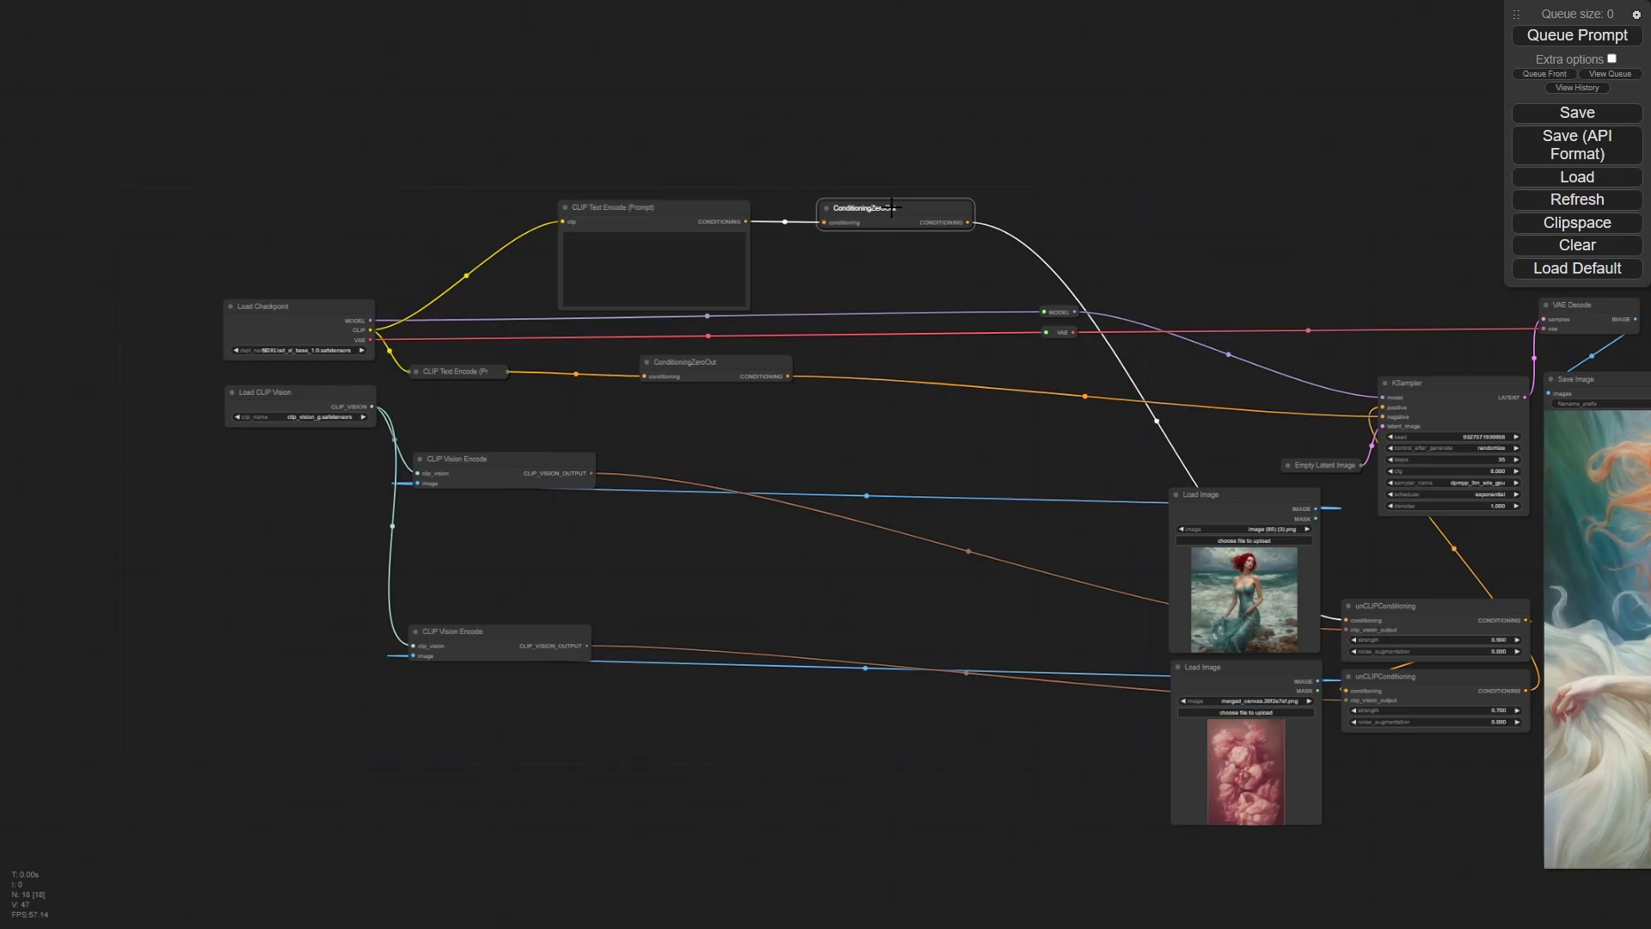
key(Delete)
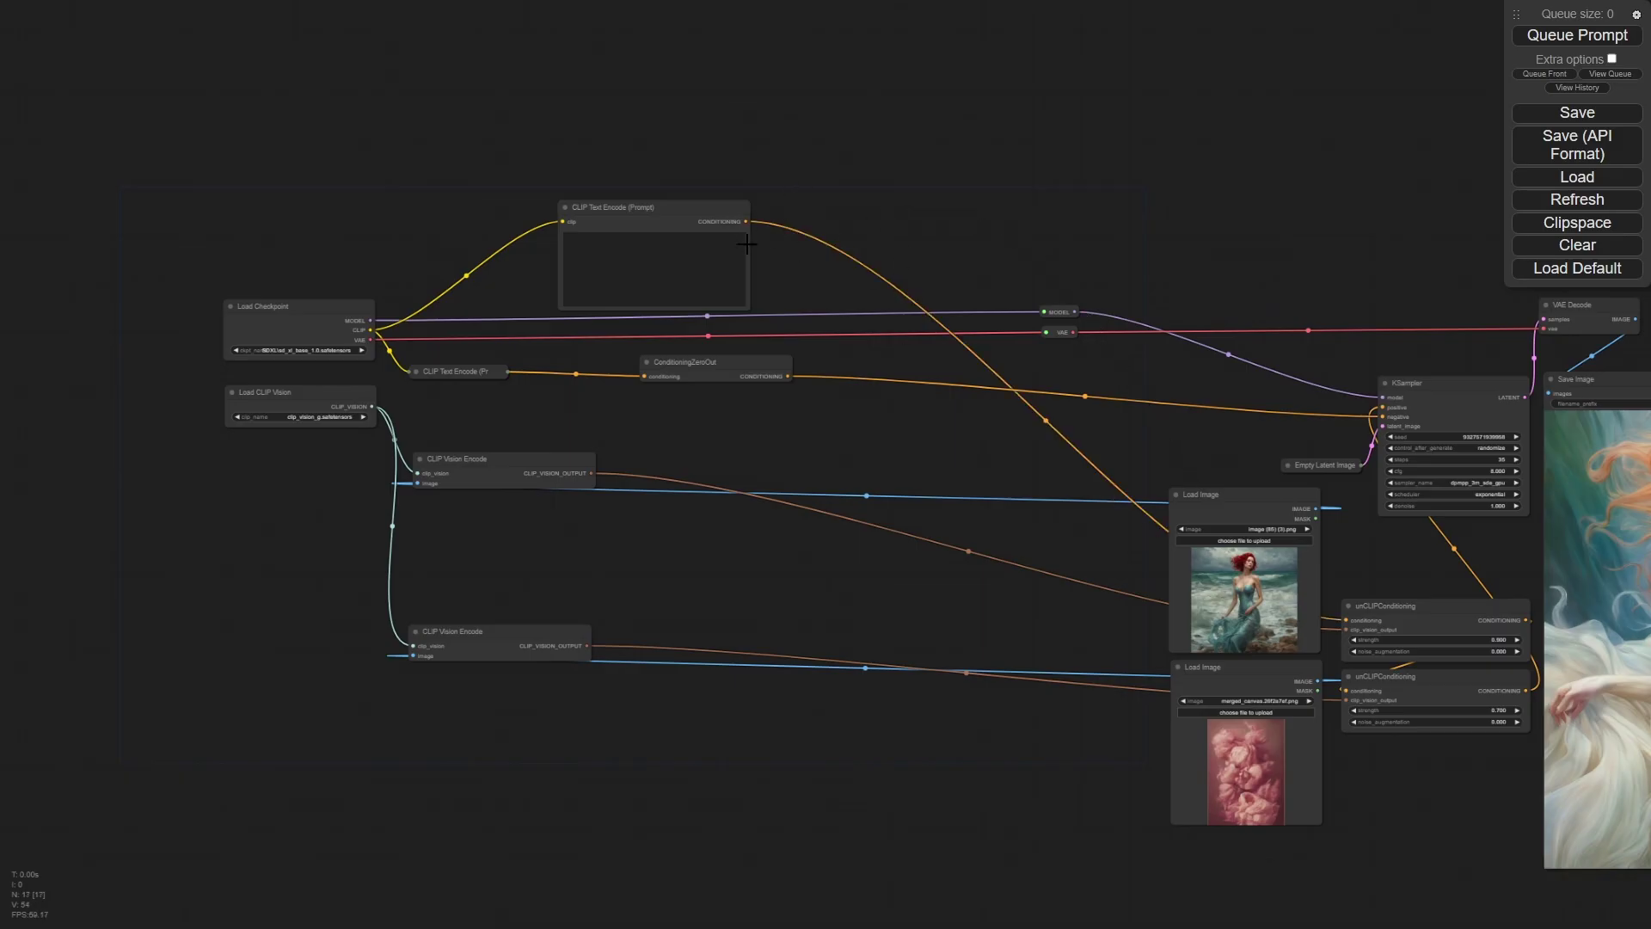
click(666, 270)
drag(1101, 562, 915, 527)
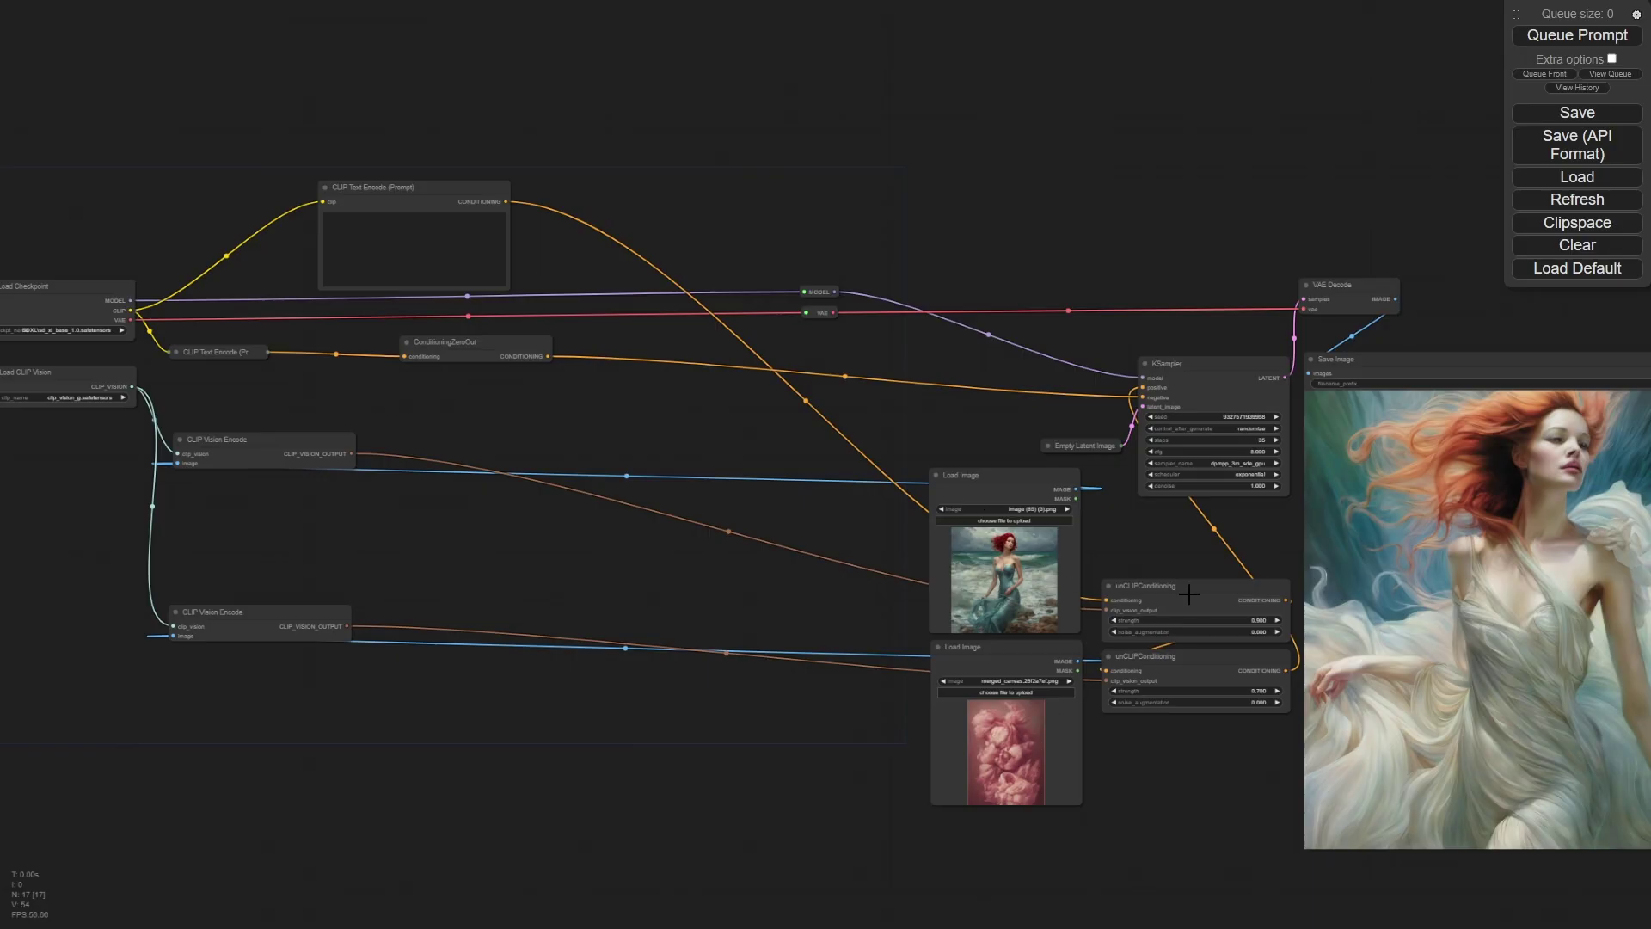
click(421, 244)
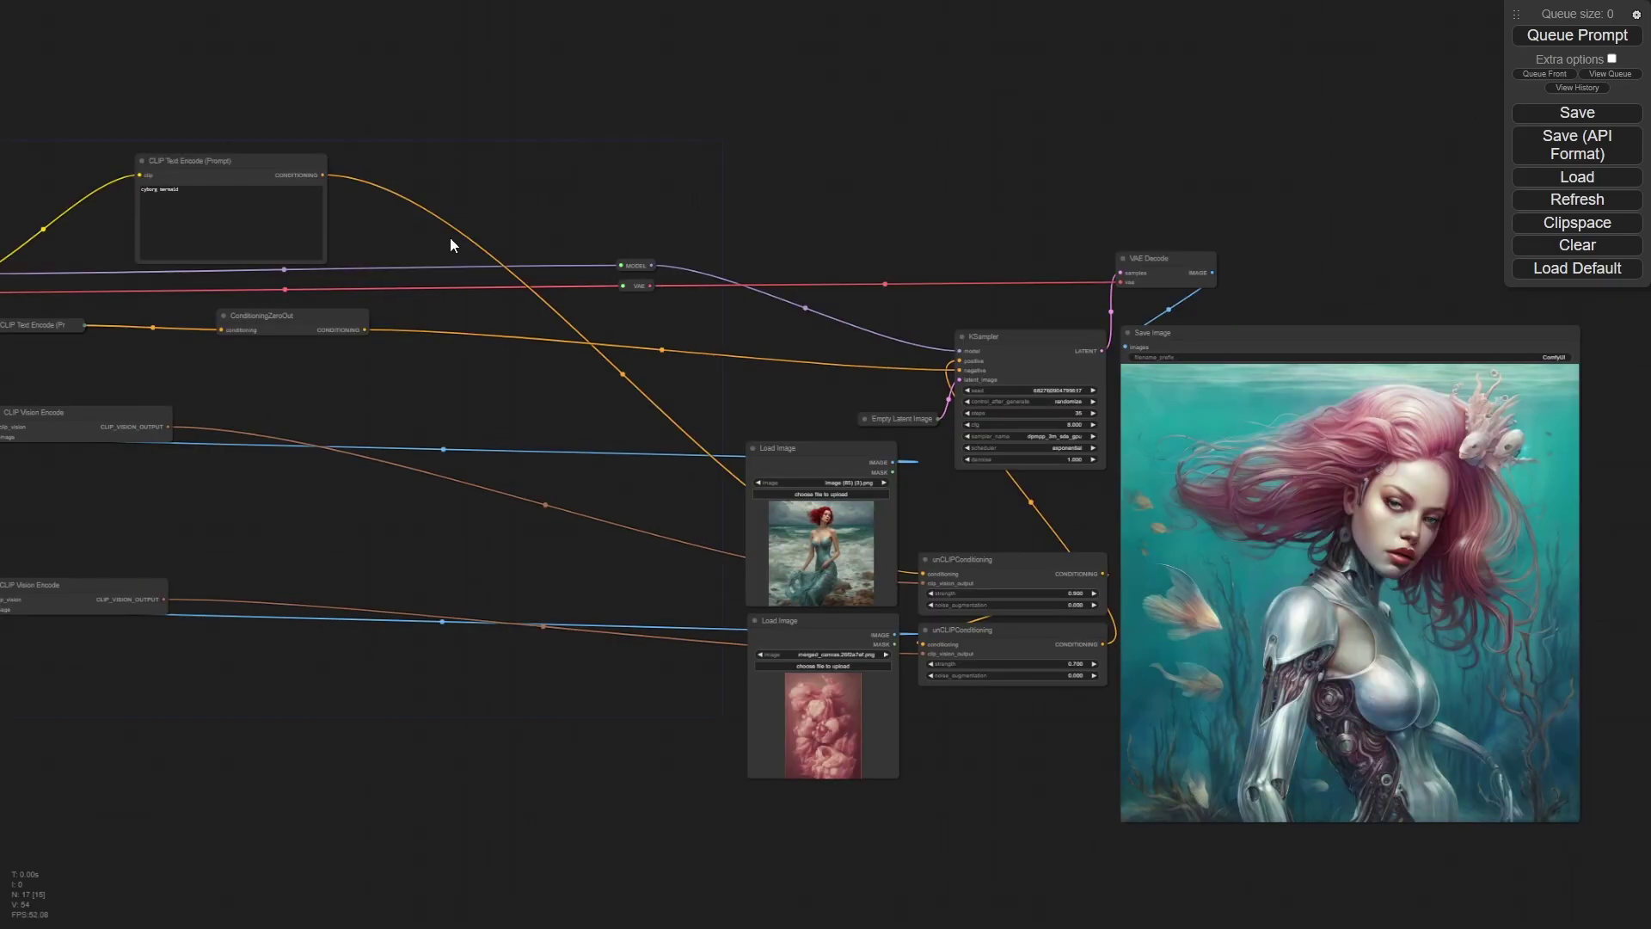
Replace the prompt with 'steampunk flowergirl', queue the render, and pan over to view it.
triple_click(184, 193)
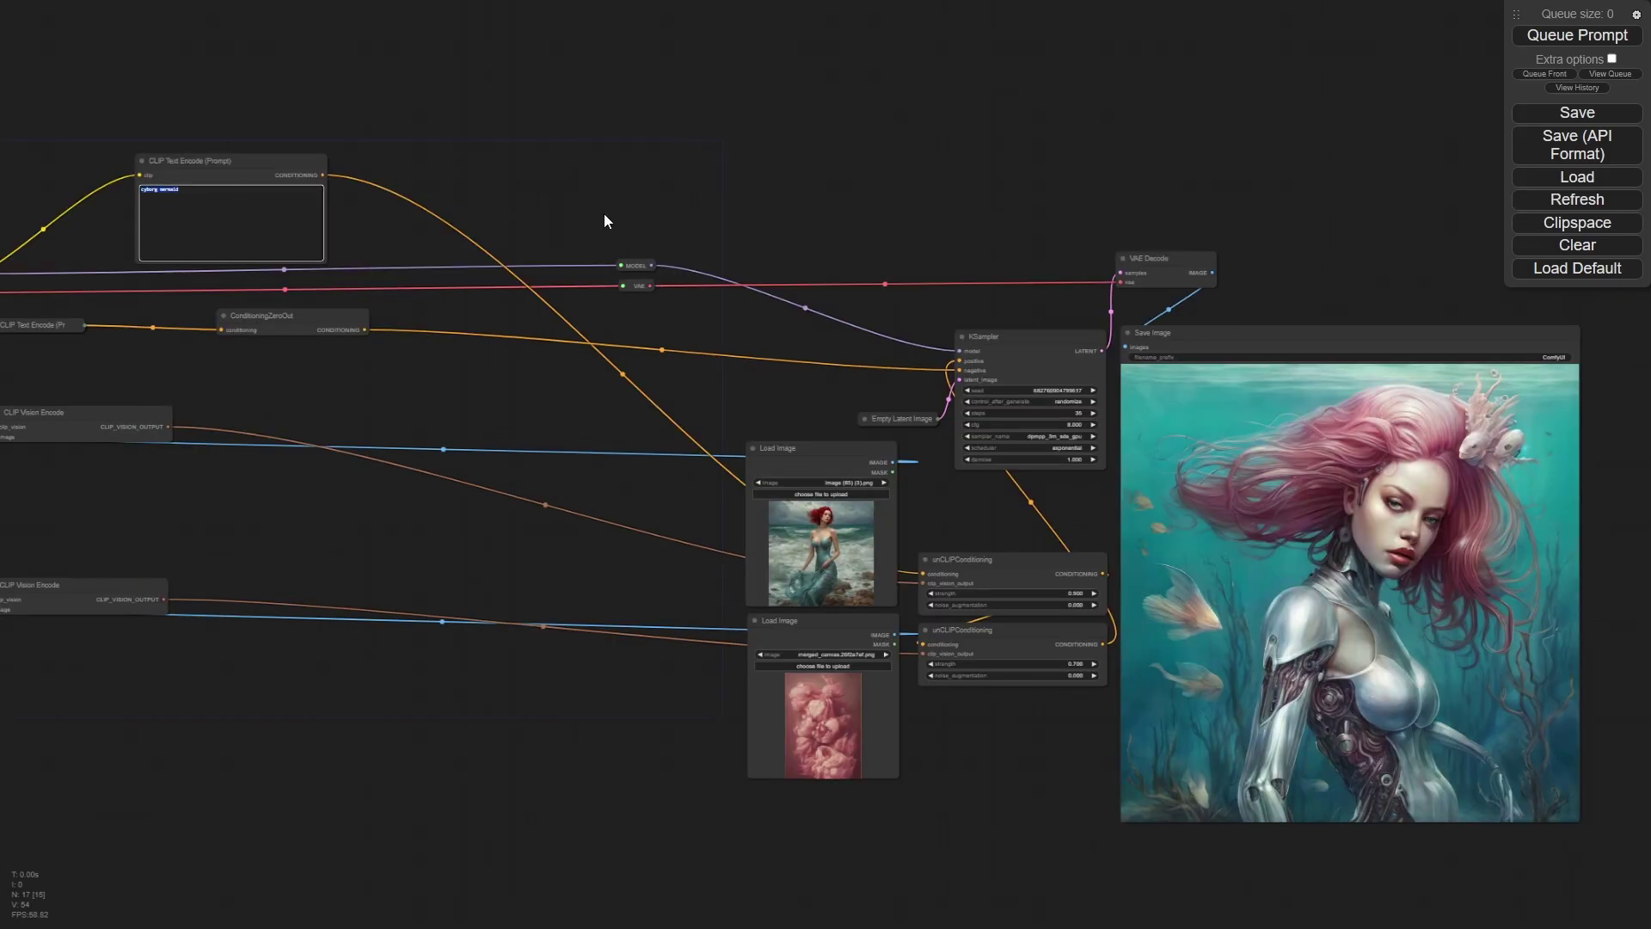
text(steampunk flowergirl)
key(ctrl+Return)
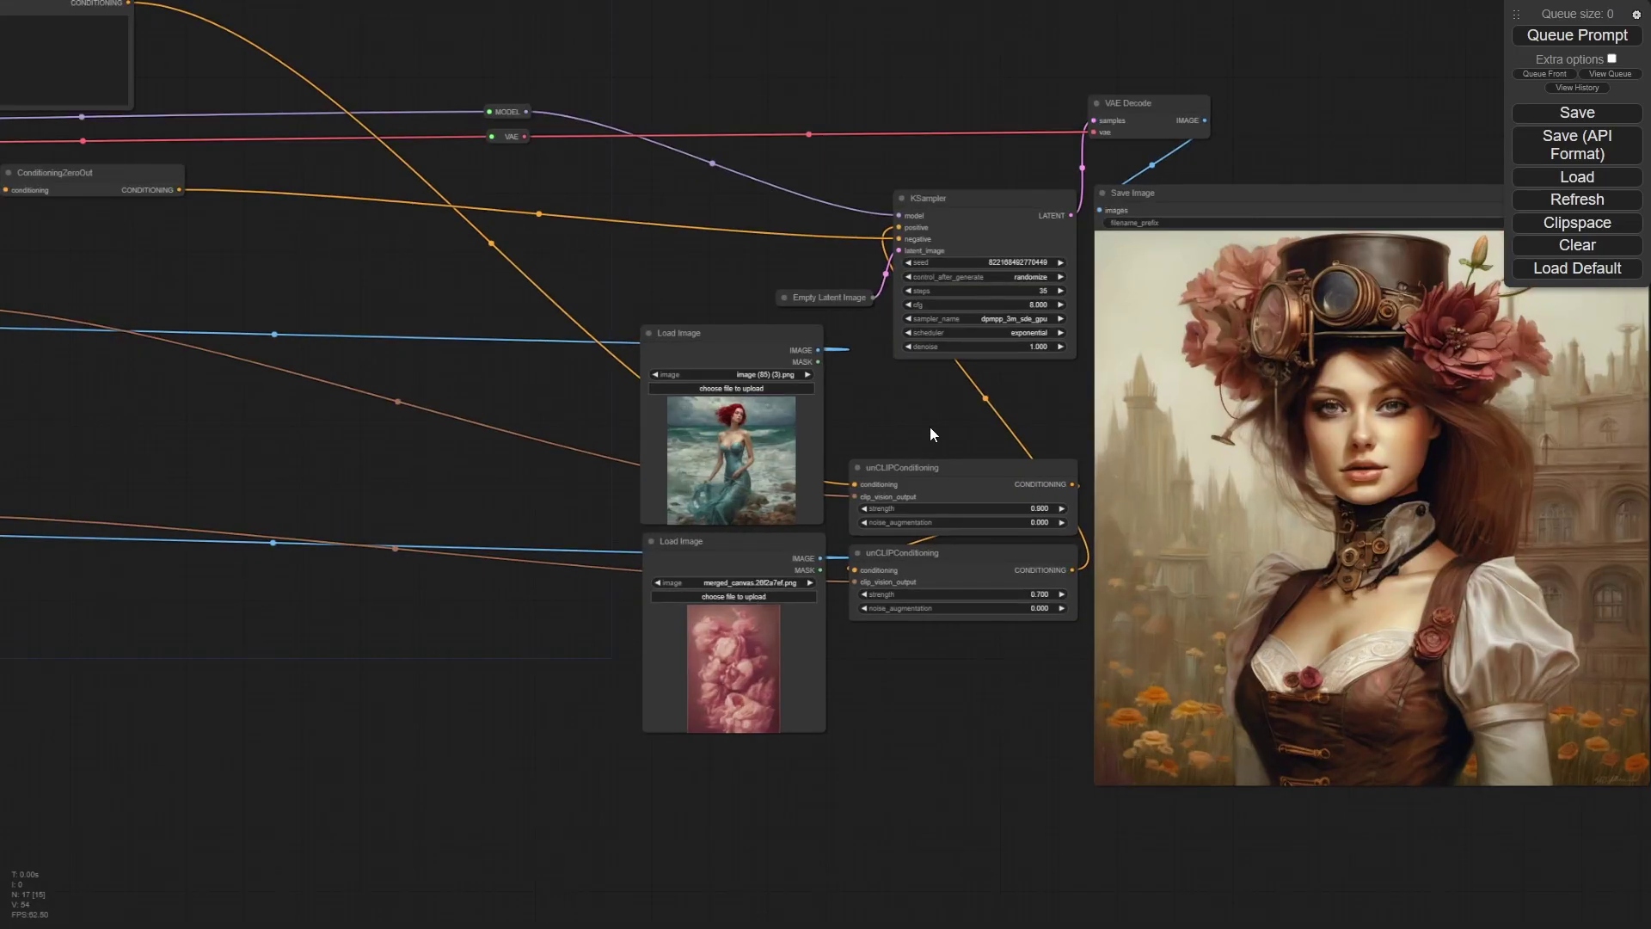
scroll(928, 434, up, 4)
drag(927, 436, 646, 417)
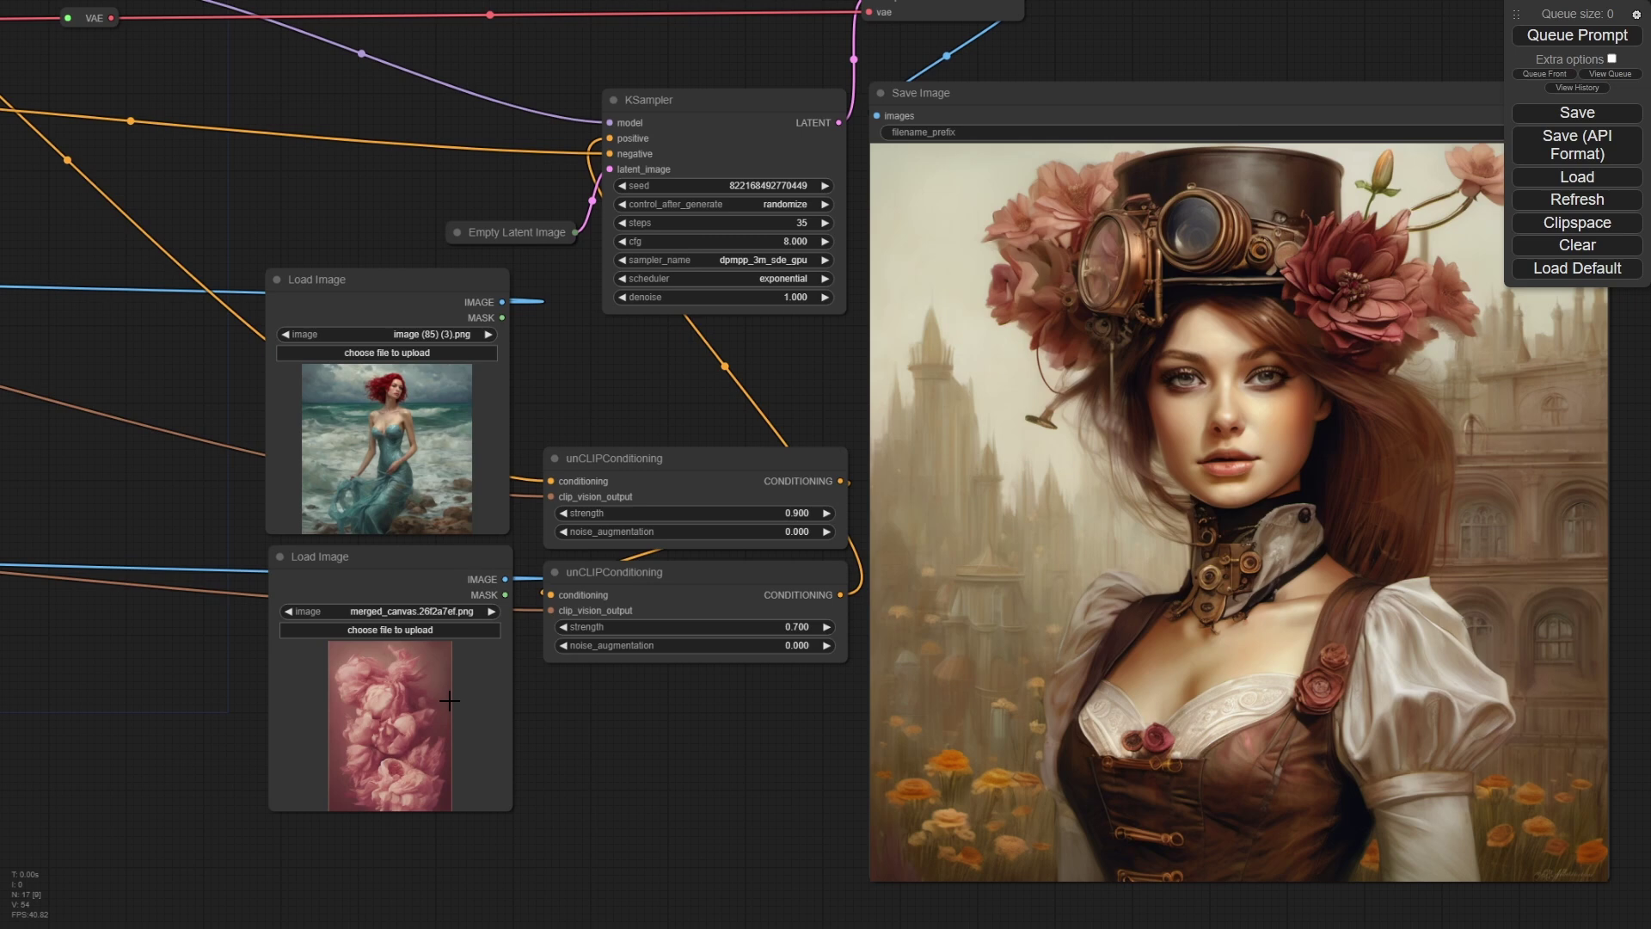
scroll(448, 700, down, 5)
drag(239, 593, 731, 582)
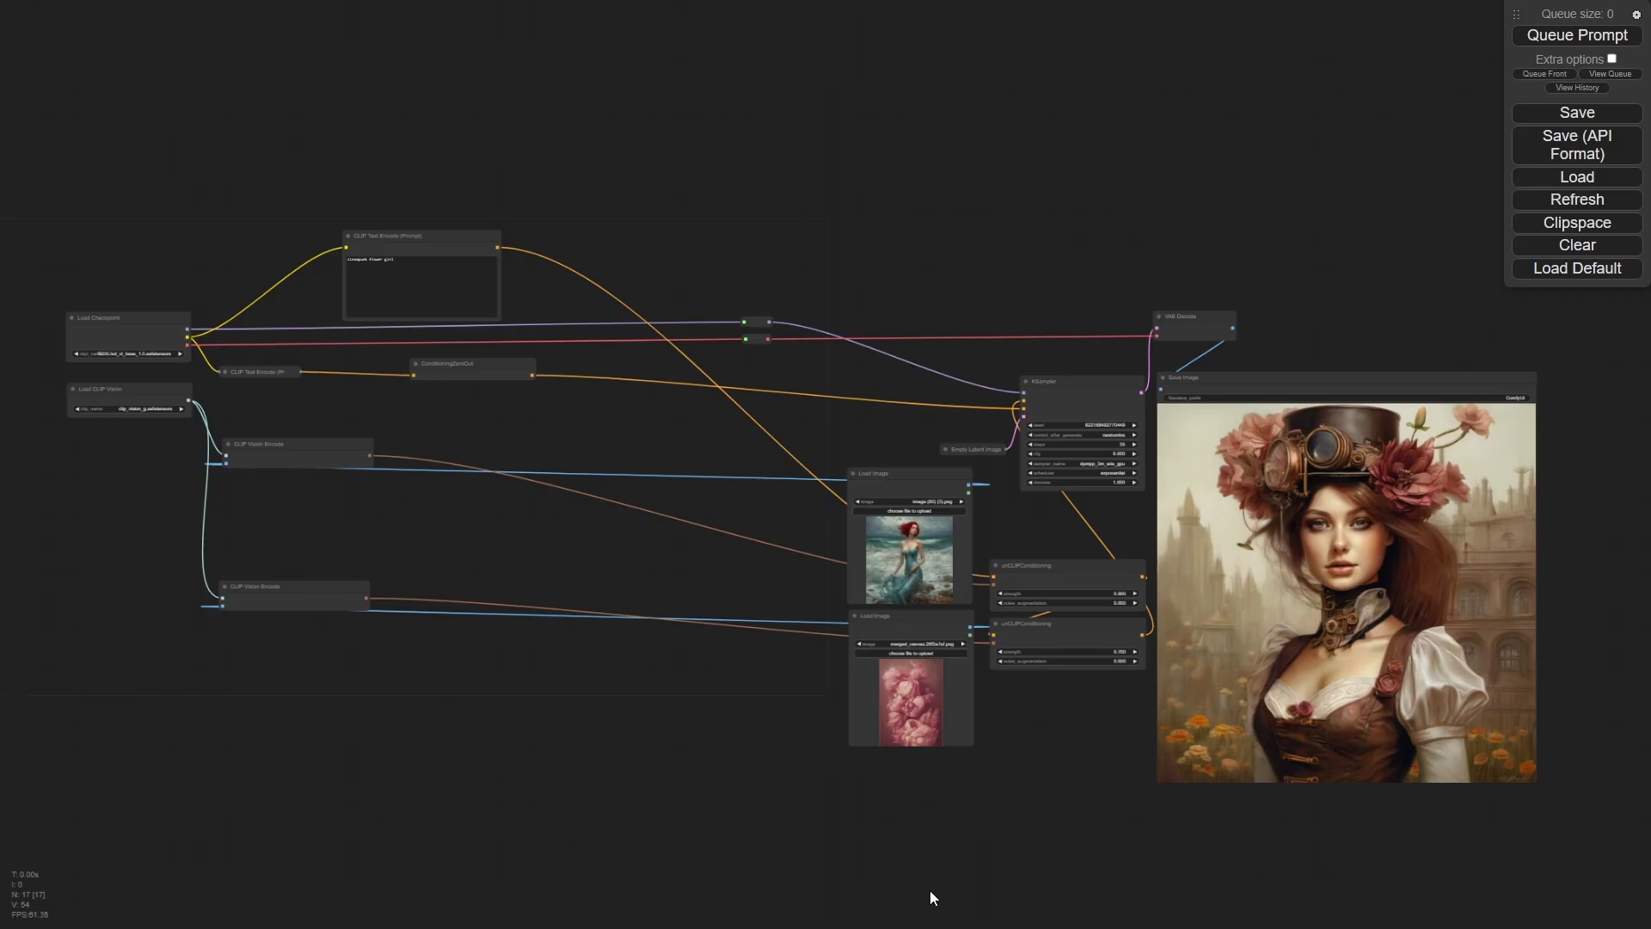
scroll(829, 810, up, 1)
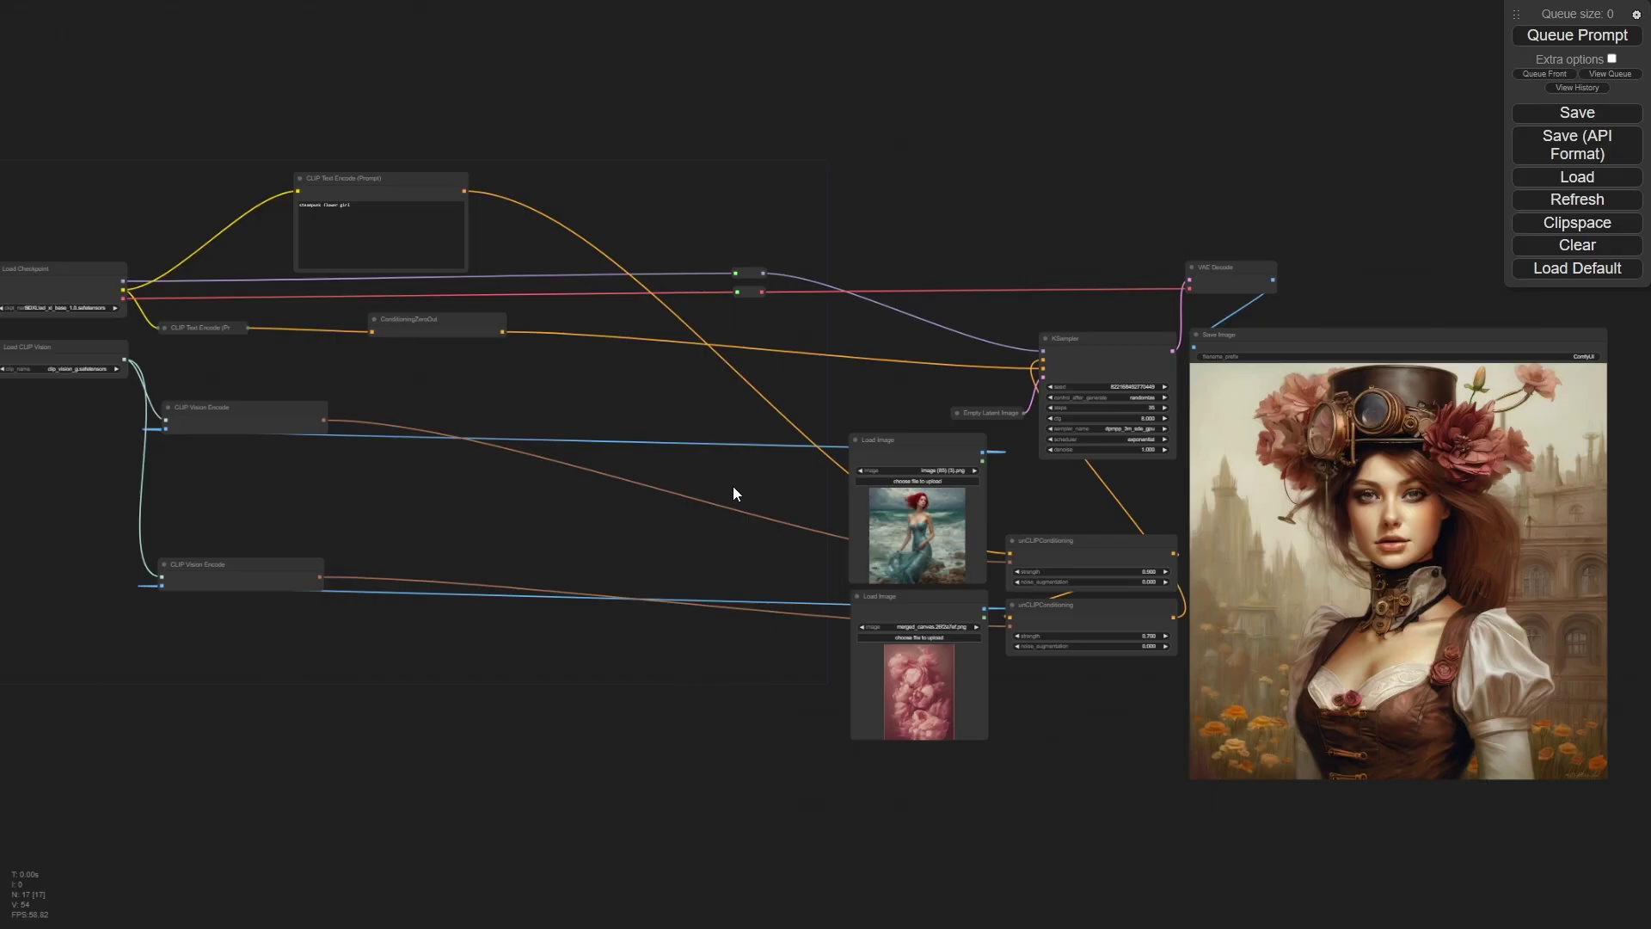
drag(733, 487, 760, 482)
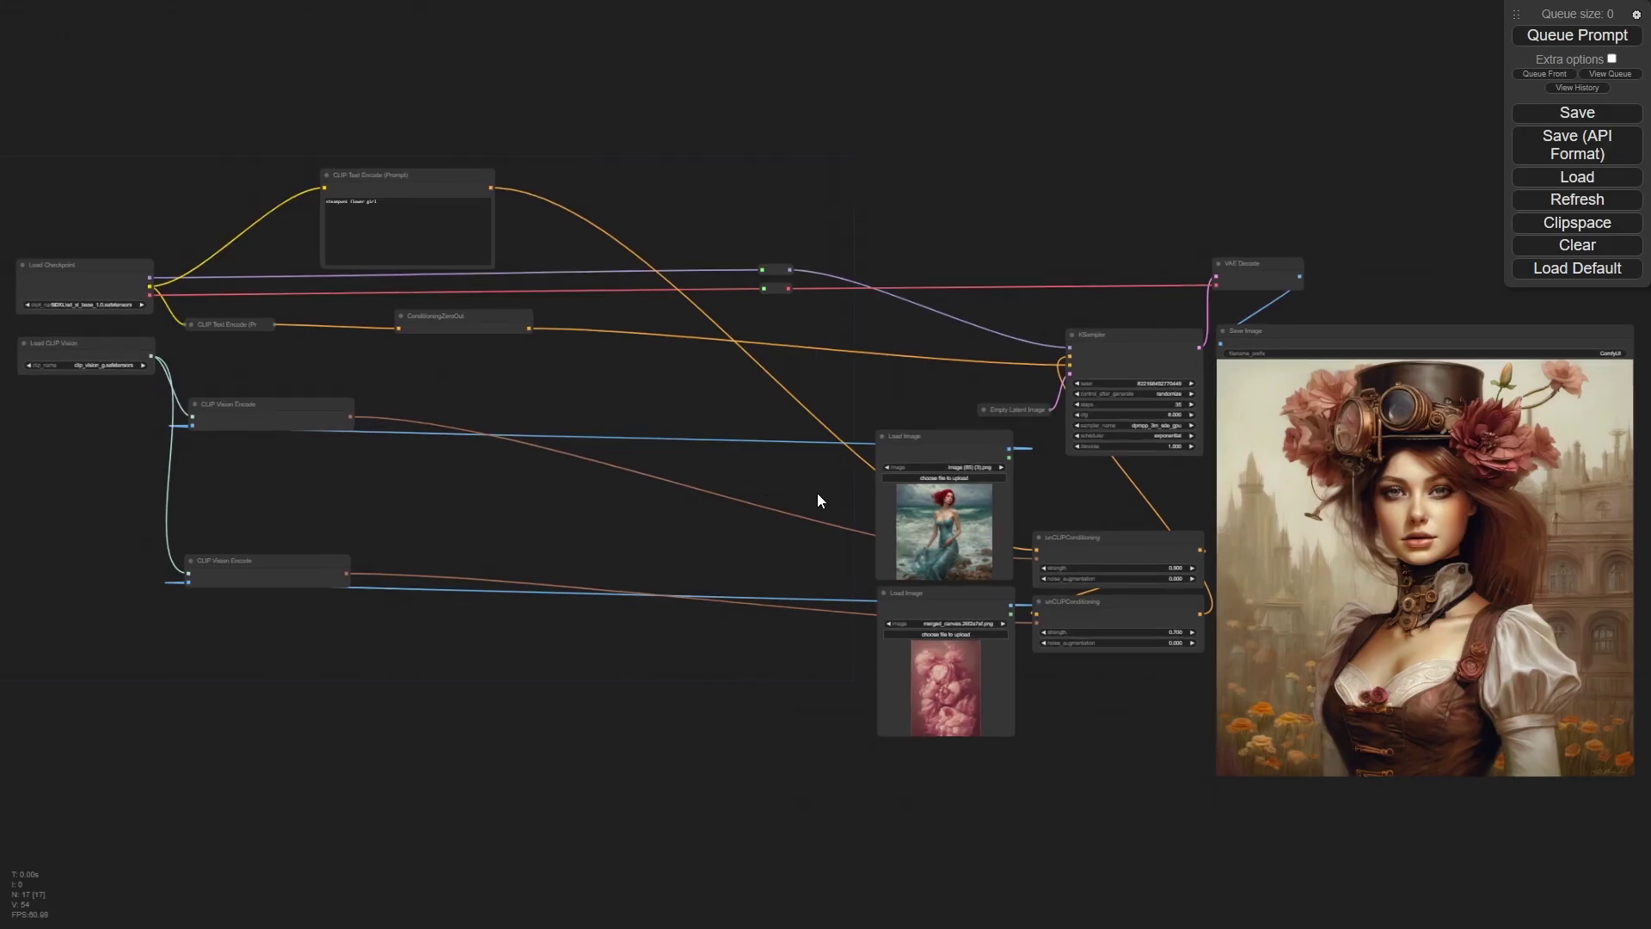